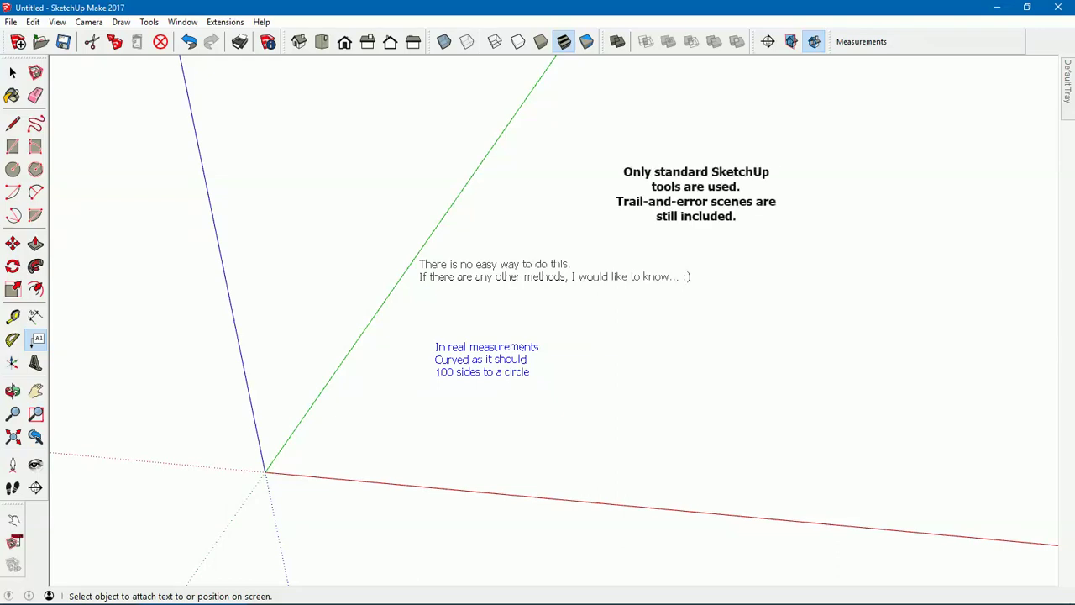
# - Select the 'There is no easy way' text note and delete the introductory notes
pyautogui.click(619, 377)
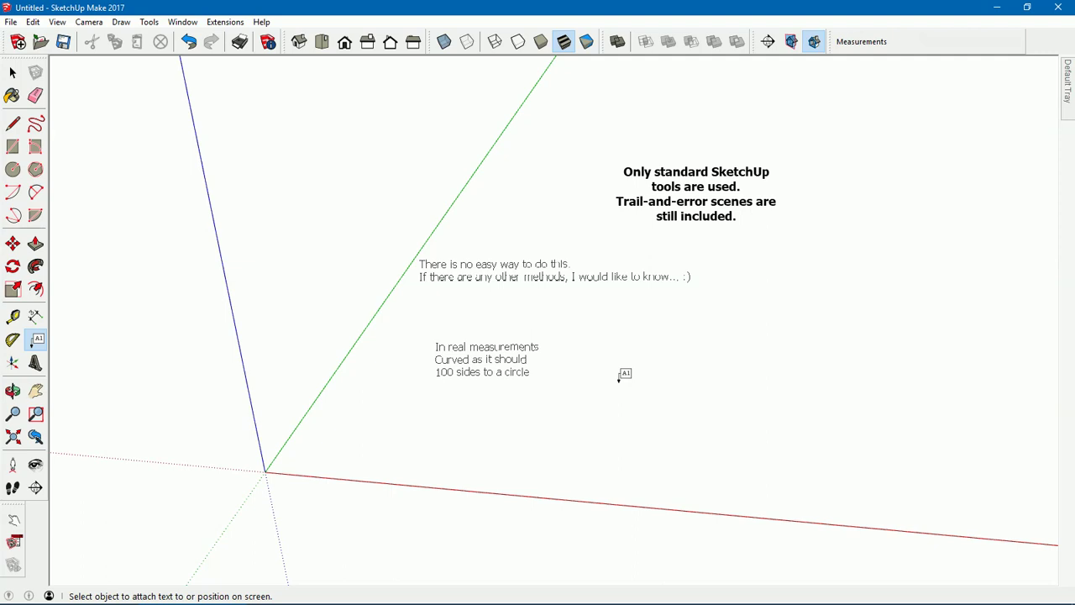
pyautogui.click(12, 74)
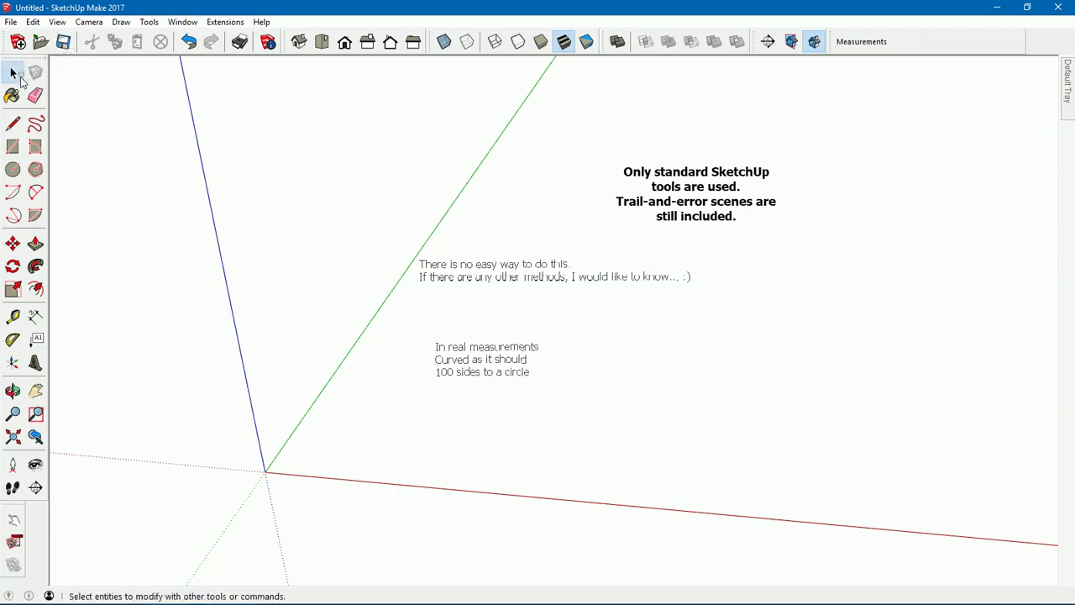
pyautogui.click(477, 267)
pyautogui.press('Delete')
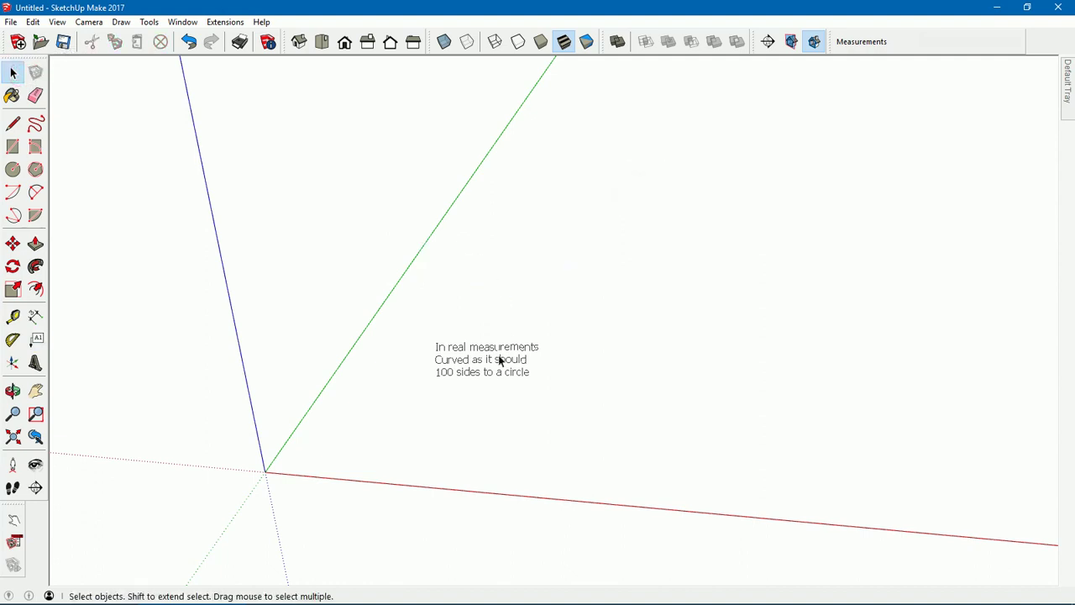
# - Draw a 20 mm radius circle centred on the red axis
pyautogui.click(18, 174)
pyautogui.click(446, 382)
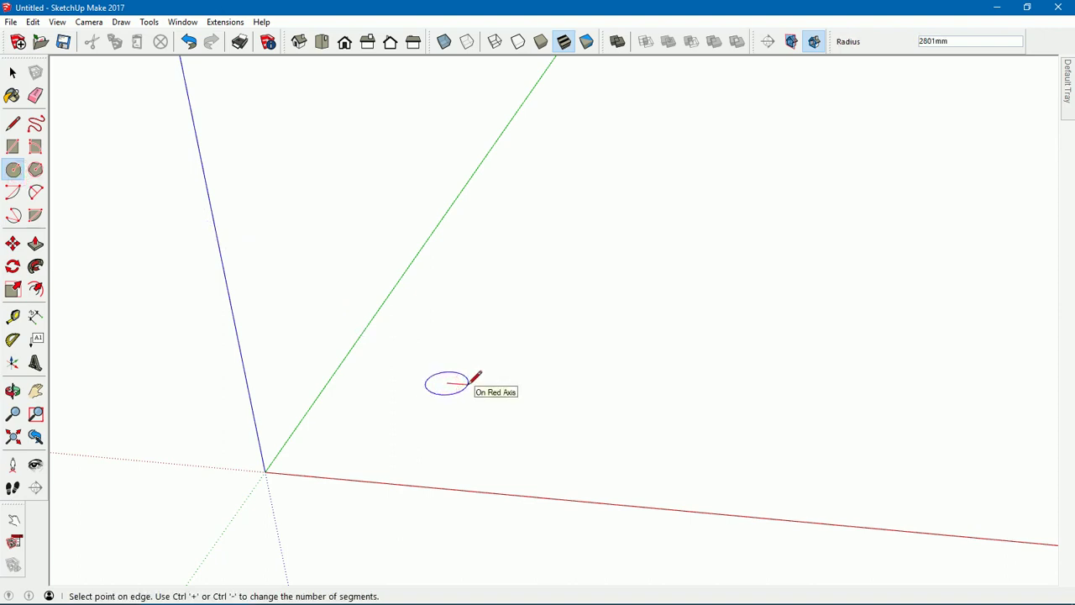
pyautogui.write('20')
pyautogui.press('Return')
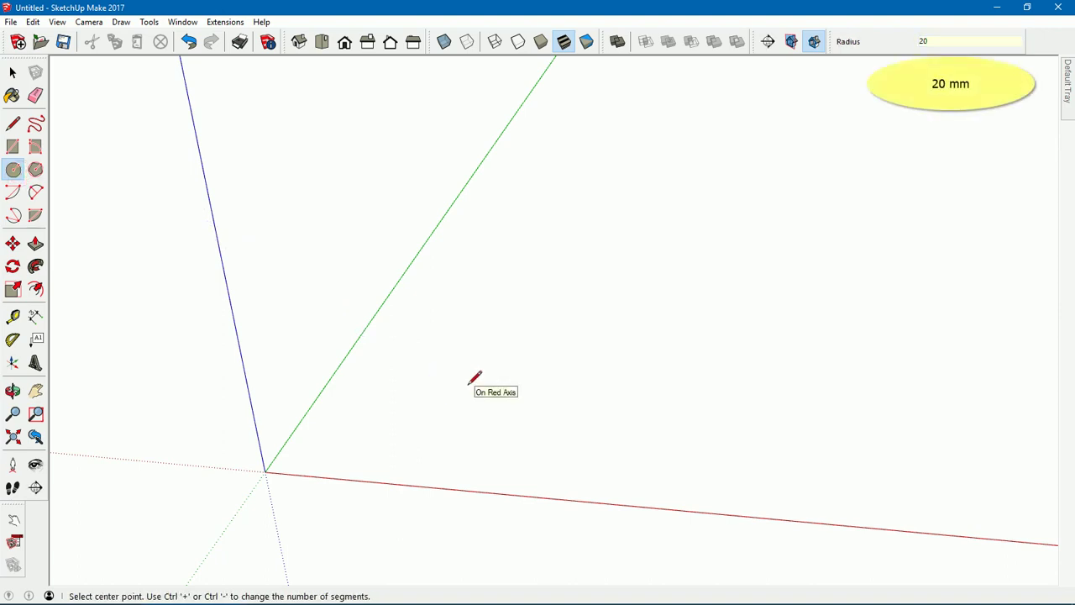
# - Zoom in, give the circle 100 sides, and start a concentric circle at its centre
pyautogui.scroll(3, 472, 380)
pyautogui.scroll(2, 472, 369)
pyautogui.scroll(2, 454, 395)
pyautogui.scroll(1, 449, 399)
pyautogui.scroll(3, 438, 403)
pyautogui.scroll(2, 352, 389)
pyautogui.scroll(2, 353, 385)
pyautogui.scroll(1, 361, 385)
pyautogui.scroll(2, 367, 384)
pyautogui.scroll(3, 372, 377)
pyautogui.scroll(2, 372, 377)
pyautogui.scroll(2, 376, 372)
pyautogui.scroll(1, 375, 375)
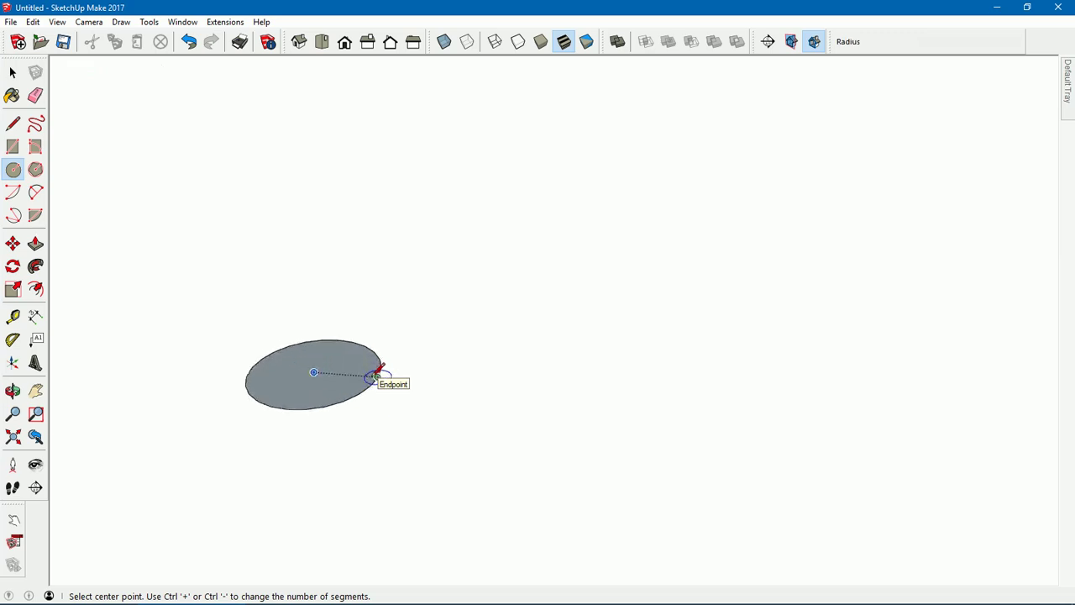
pyautogui.write('100s')
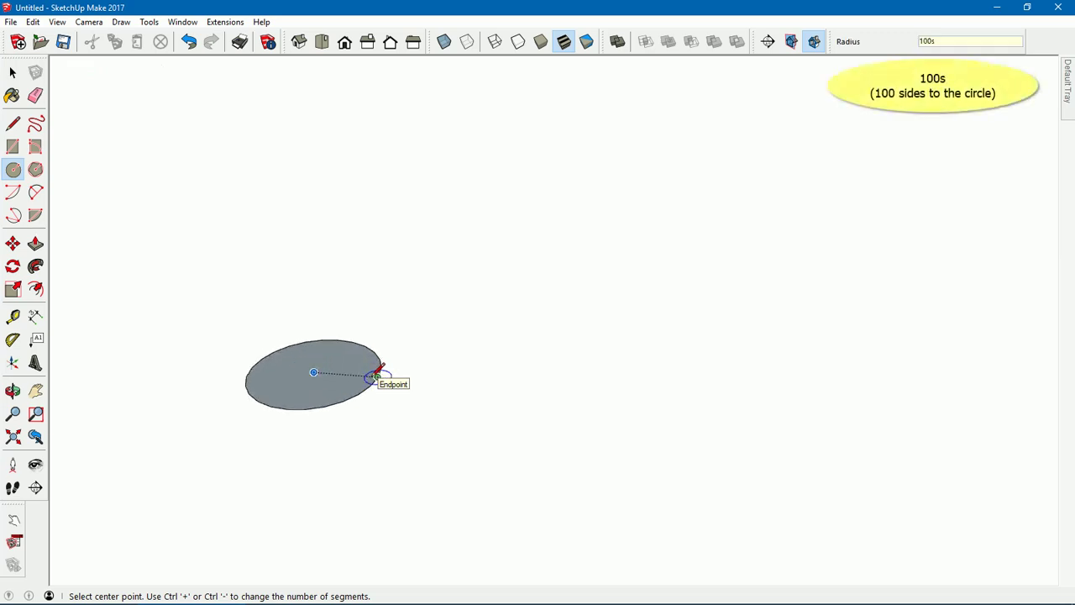
pyautogui.press('Return')
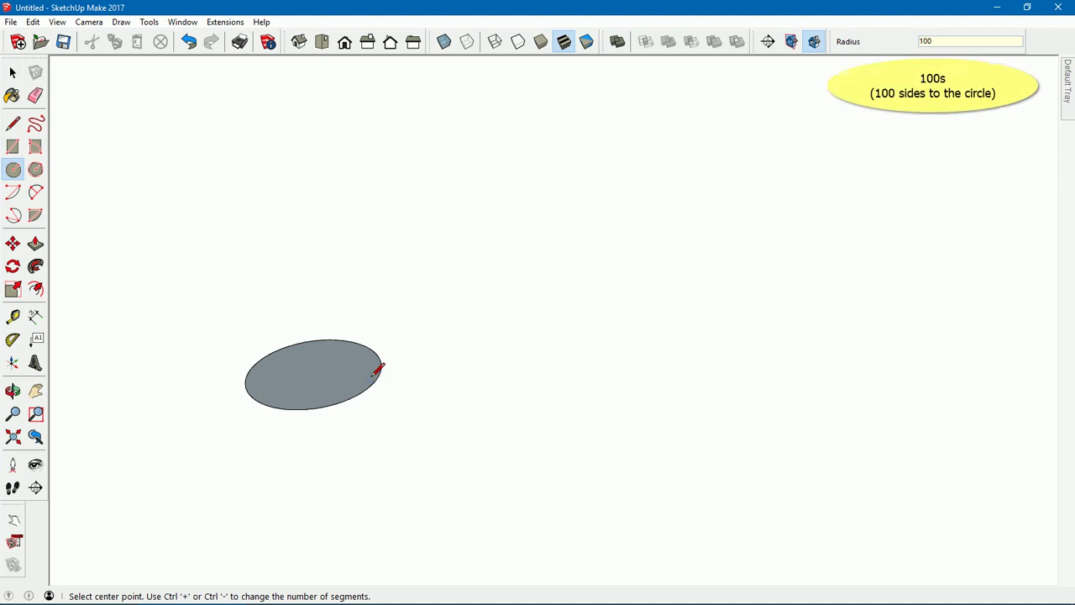
pyautogui.moveTo(355, 348)
pyautogui.mouseDown(button='middle')
pyautogui.moveTo(476, 471)
pyautogui.moveTo(461, 427)
pyautogui.mouseUp(button='middle')
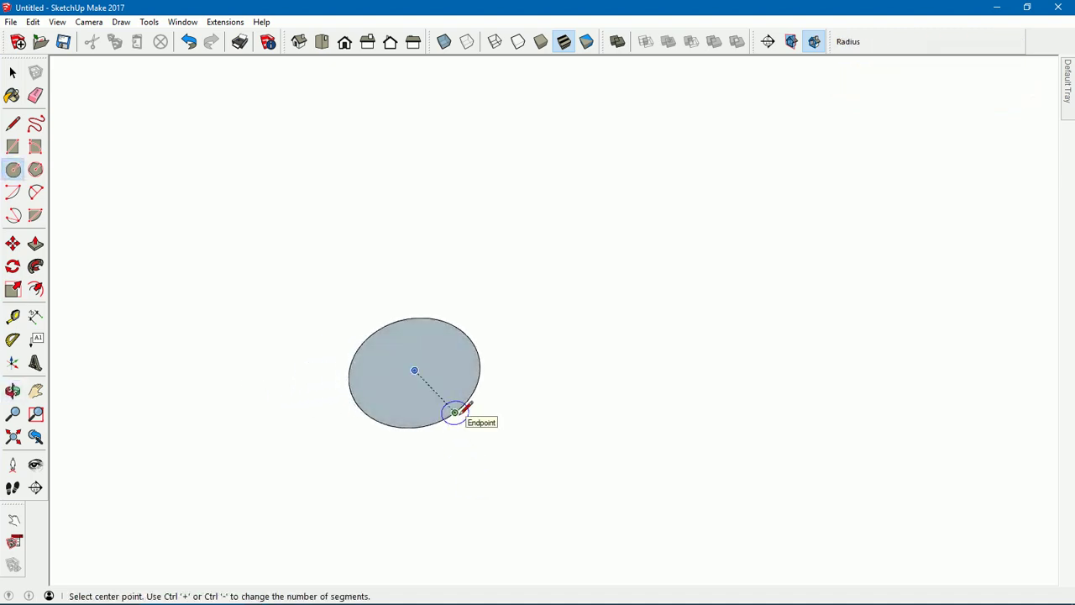
pyautogui.click(414, 371)
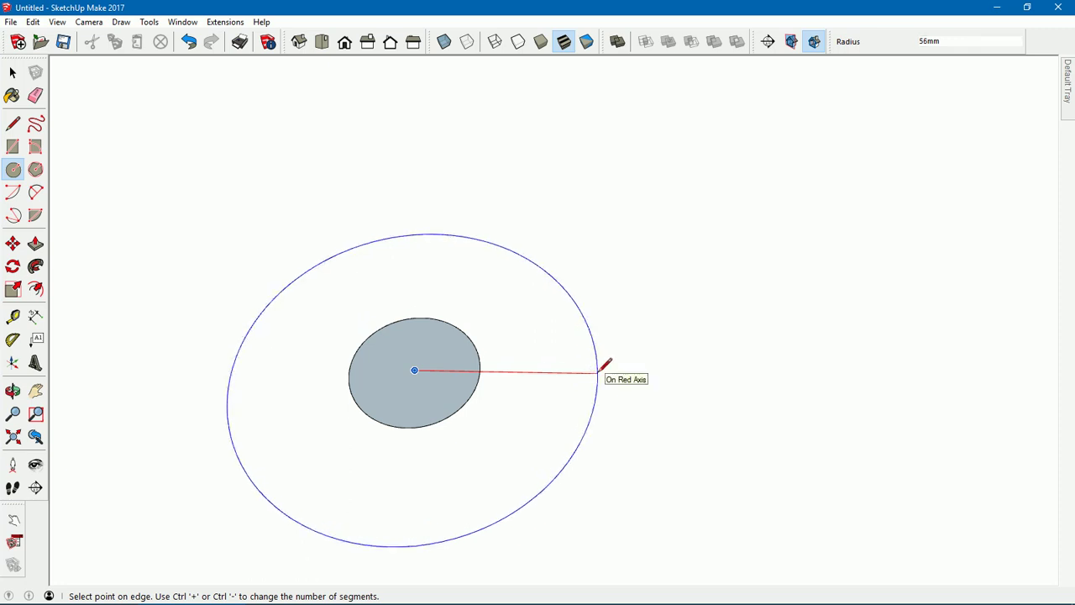
# - Set the concentric circle's radius to 50 mm and orbit around the disc
pyautogui.write('50')
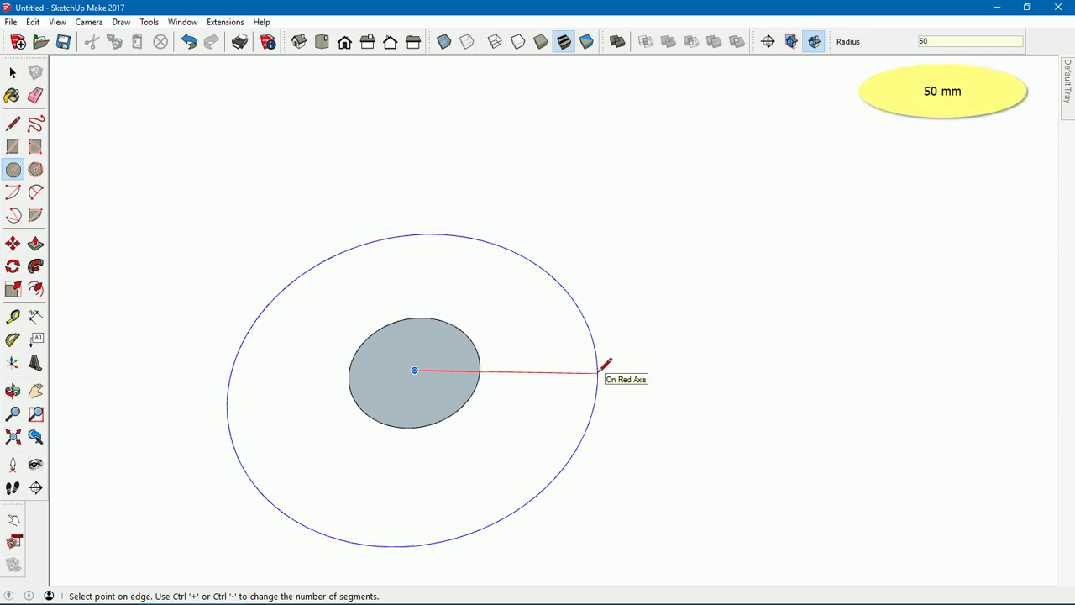
pyautogui.press('Return')
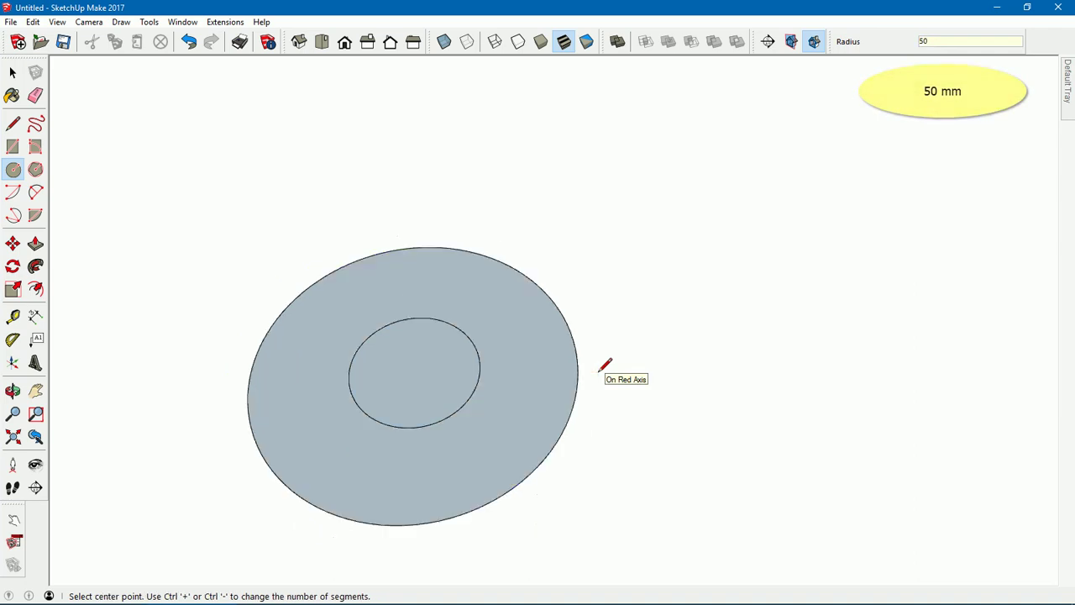
pyautogui.moveTo(596, 375); pyautogui.dragTo(500, 335, button='middle')
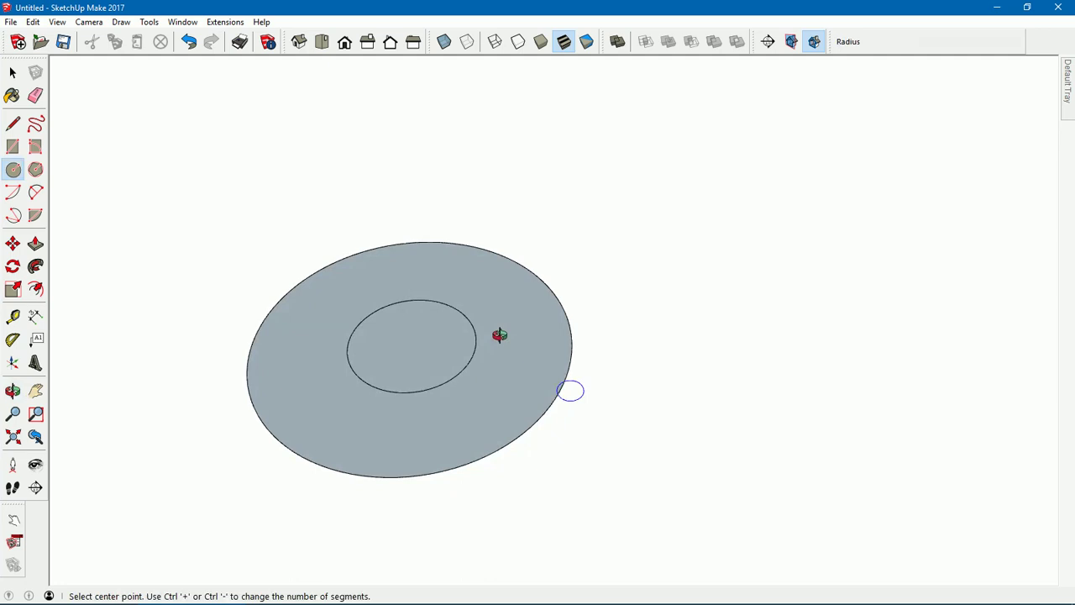
pyautogui.press('space')
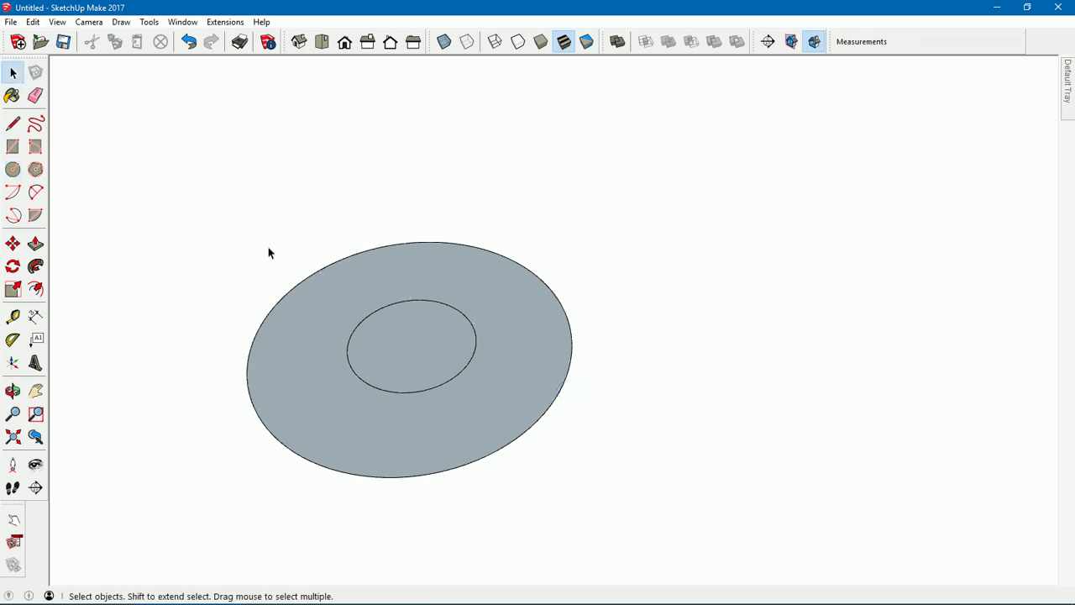
# - Select all of the disc geometry and make it a group
pyautogui.press('l')
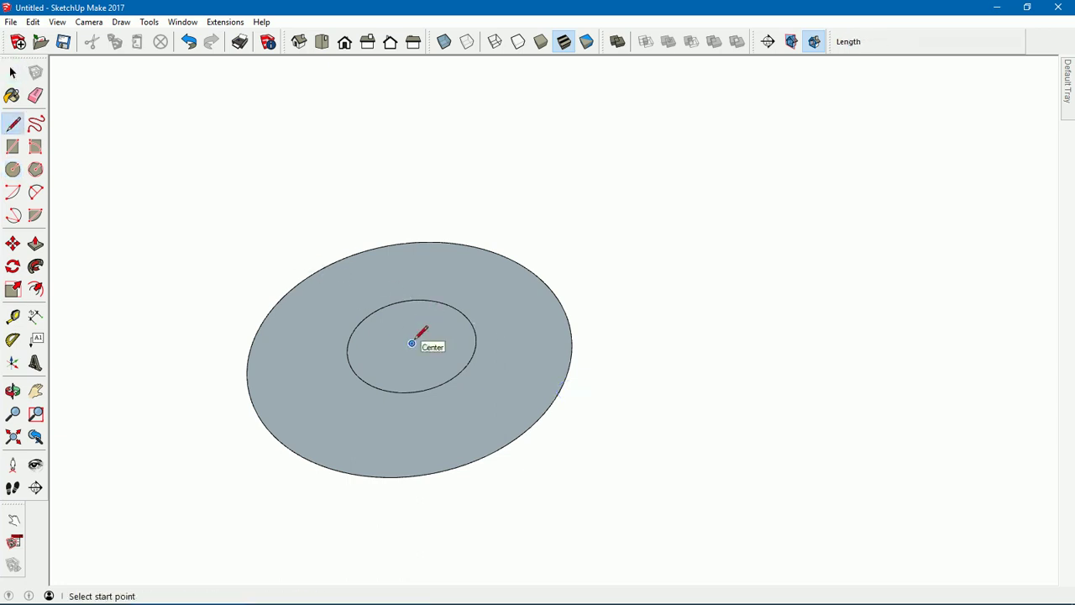
pyautogui.click(411, 343)
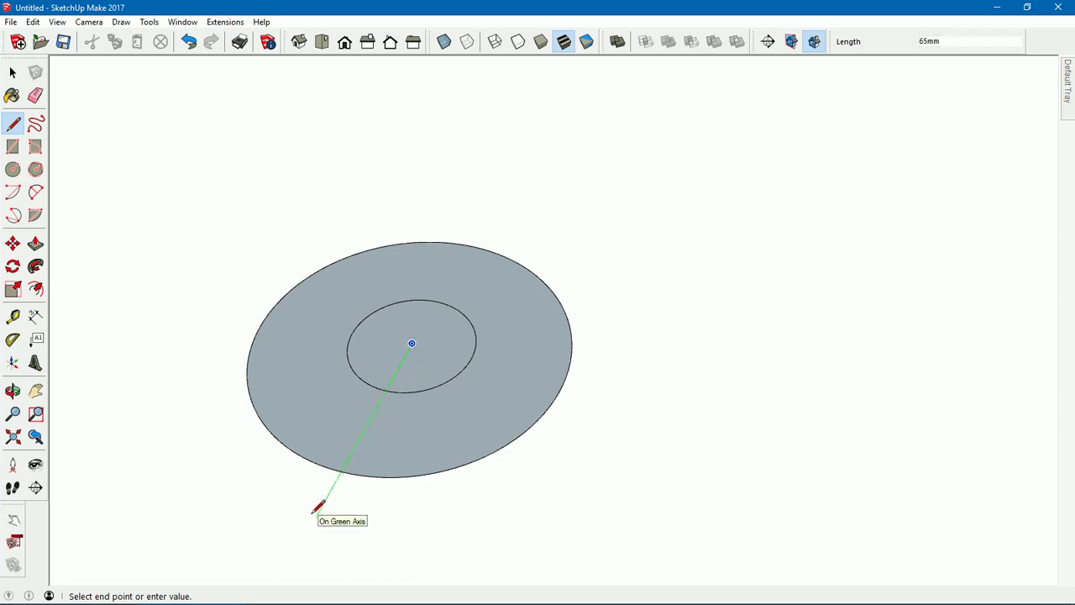
pyautogui.press('Escape')
pyautogui.press('space')
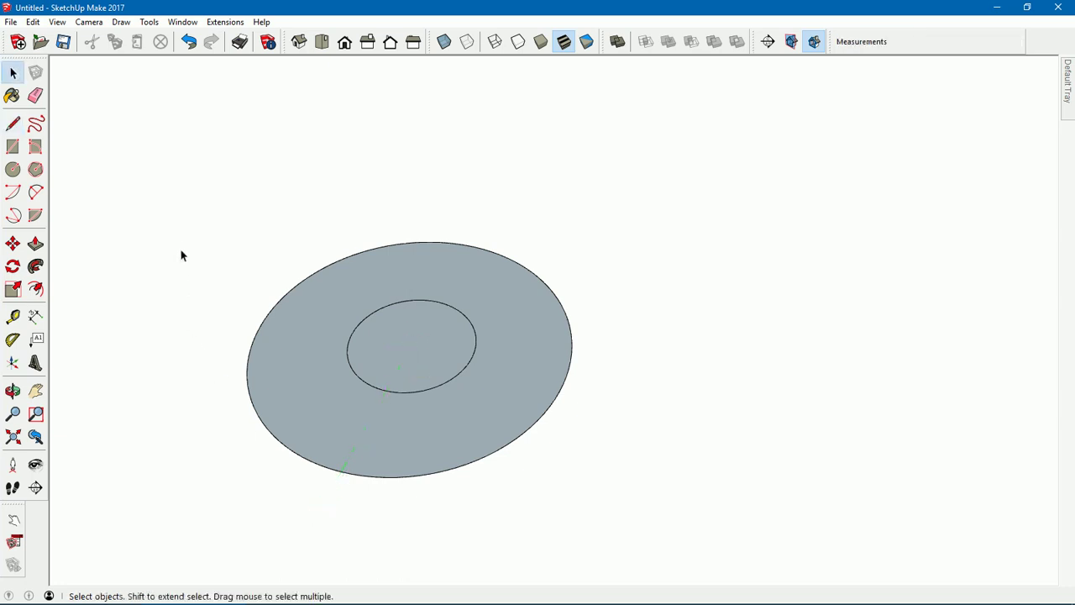
pyautogui.moveTo(190, 227); pyautogui.dragTo(624, 506)
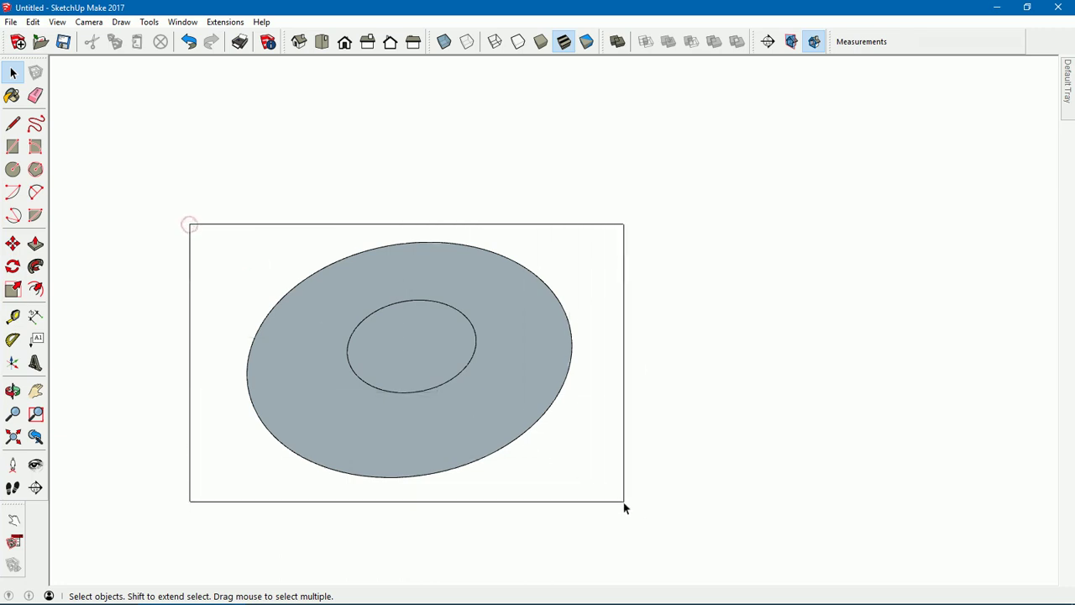
pyautogui.rightClick(502, 407)
pyautogui.click(546, 283)
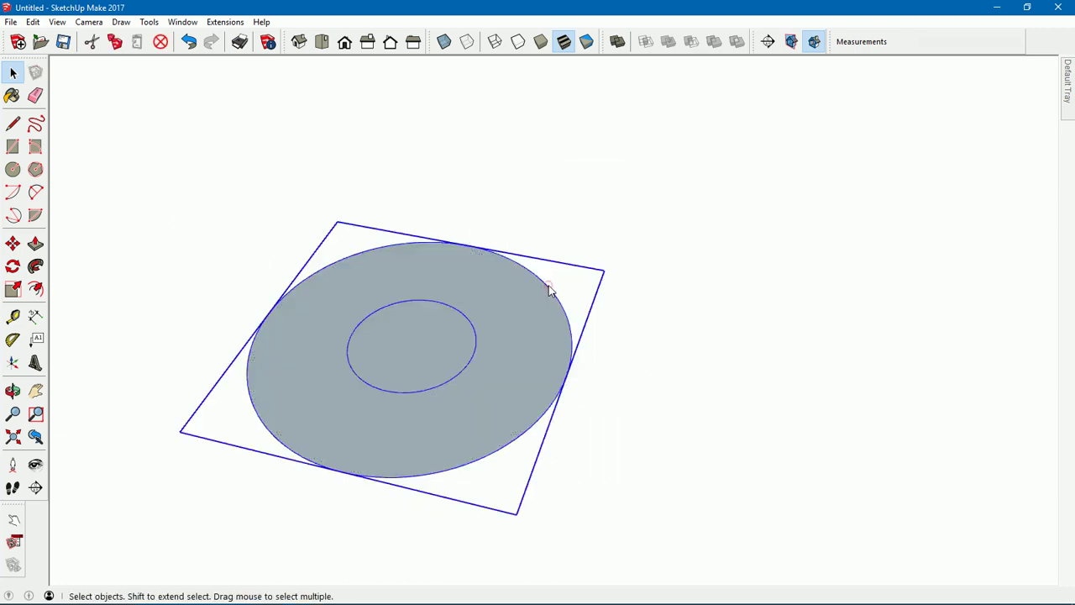
pyautogui.click(668, 334)
# - Draw two lines from the disc's centre past the rim along the red and green axes
pyautogui.press('l')
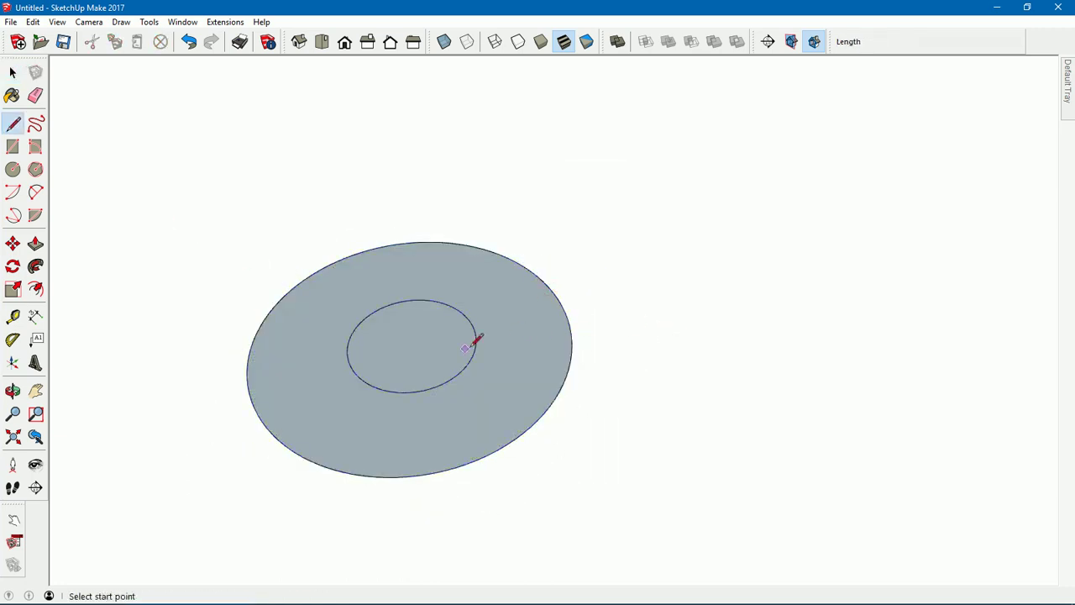
pyautogui.click(411, 345)
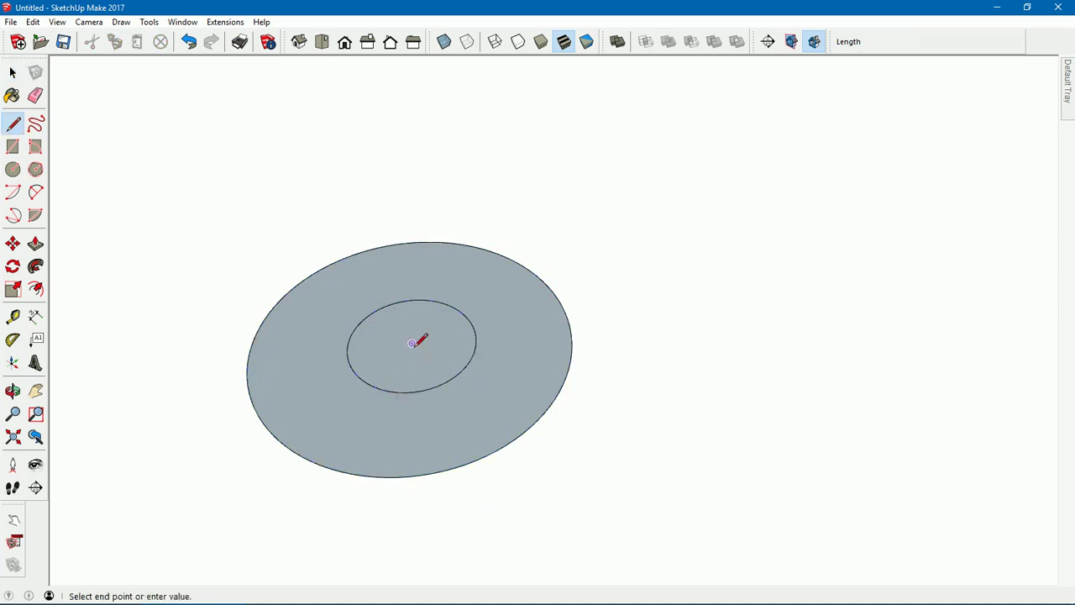
pyautogui.click(681, 399)
pyautogui.doubleClick(681, 399)
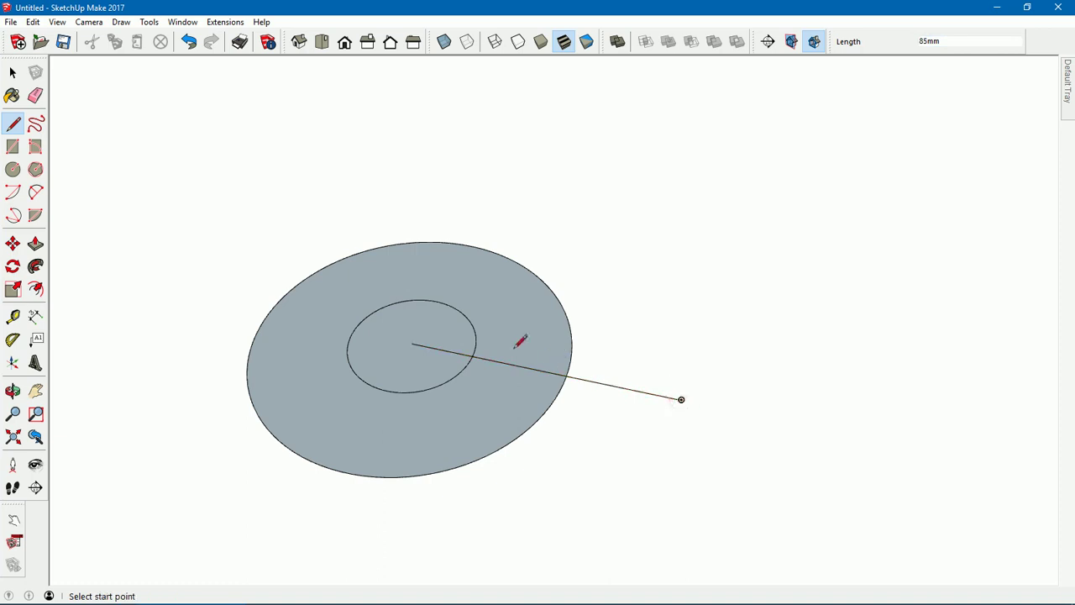
pyautogui.click(412, 345)
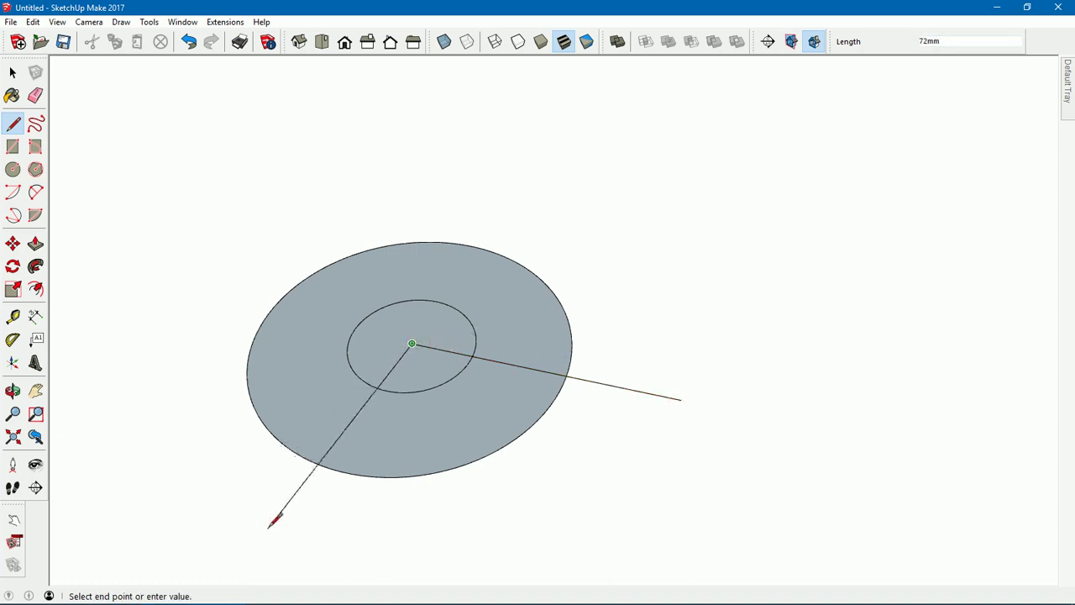
pyautogui.click(303, 539)
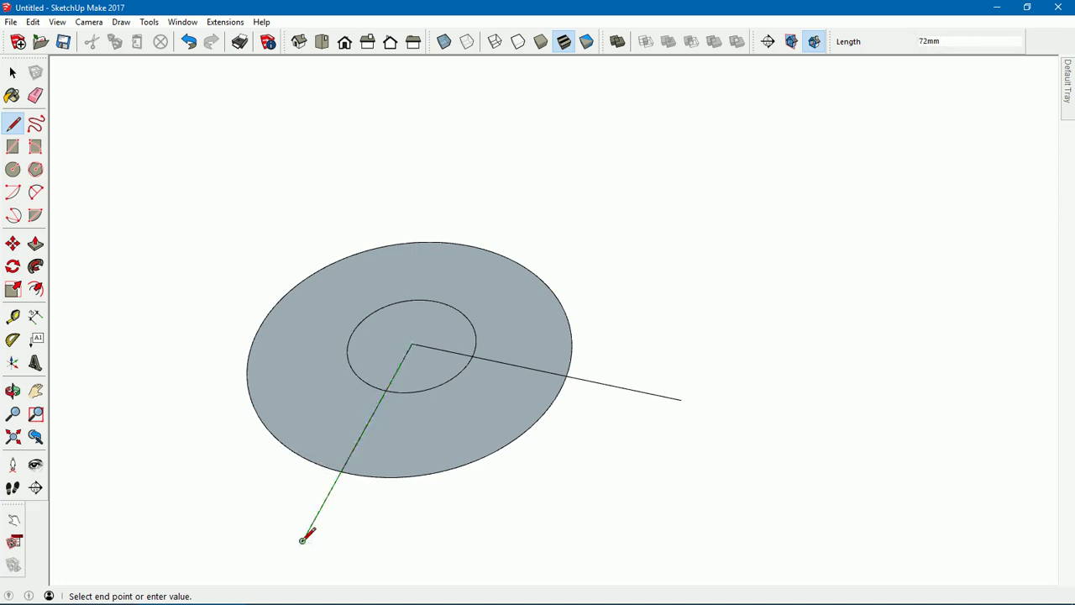
pyautogui.press('space')
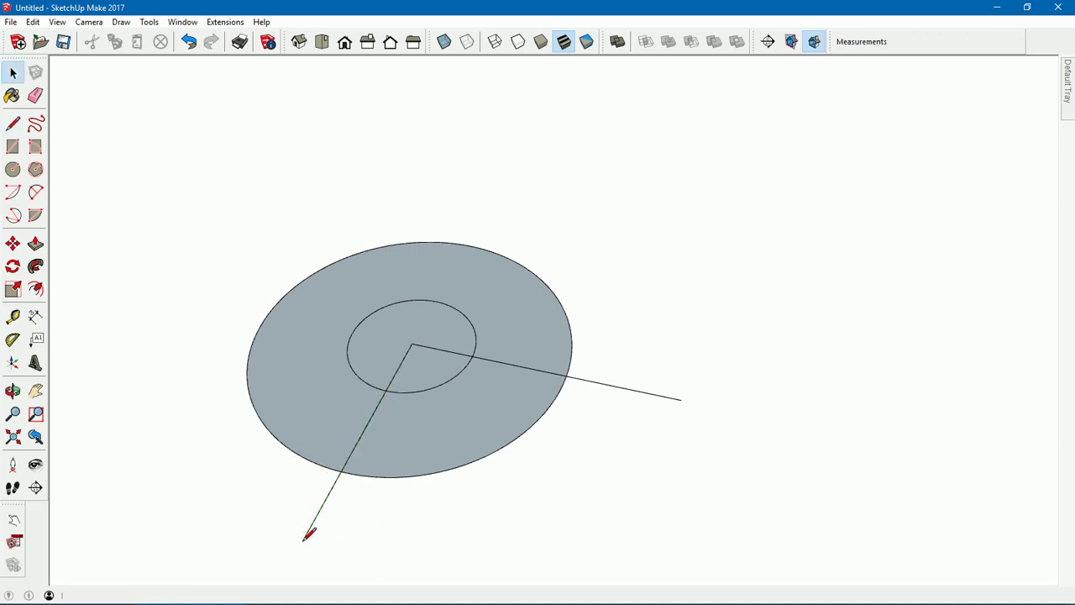
# - Group the two radiating edges and lock that group
pyautogui.click(312, 523)
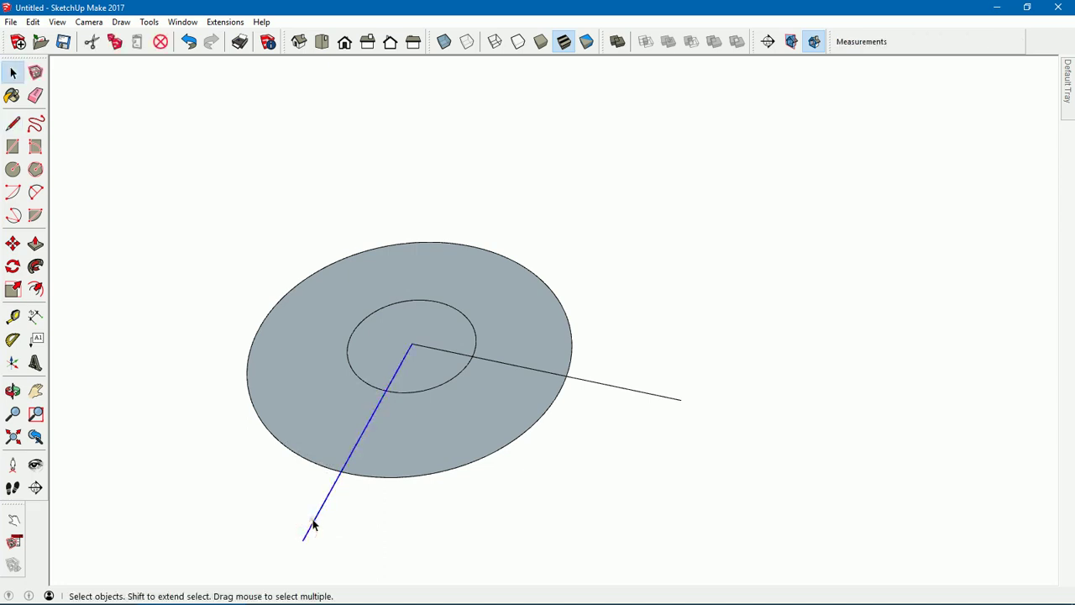
pyautogui.keyDown('shift'); pyautogui.click(598, 388); pyautogui.keyUp('shift')
pyautogui.rightClick(600, 386)
pyautogui.click(635, 502)
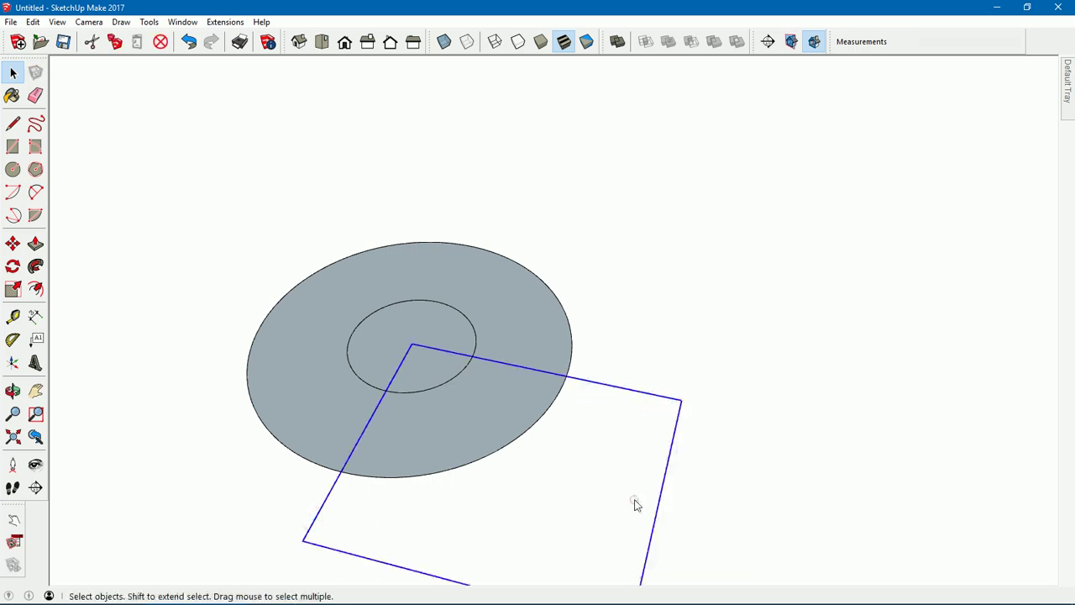
pyautogui.rightClick(594, 386)
pyautogui.click(624, 439)
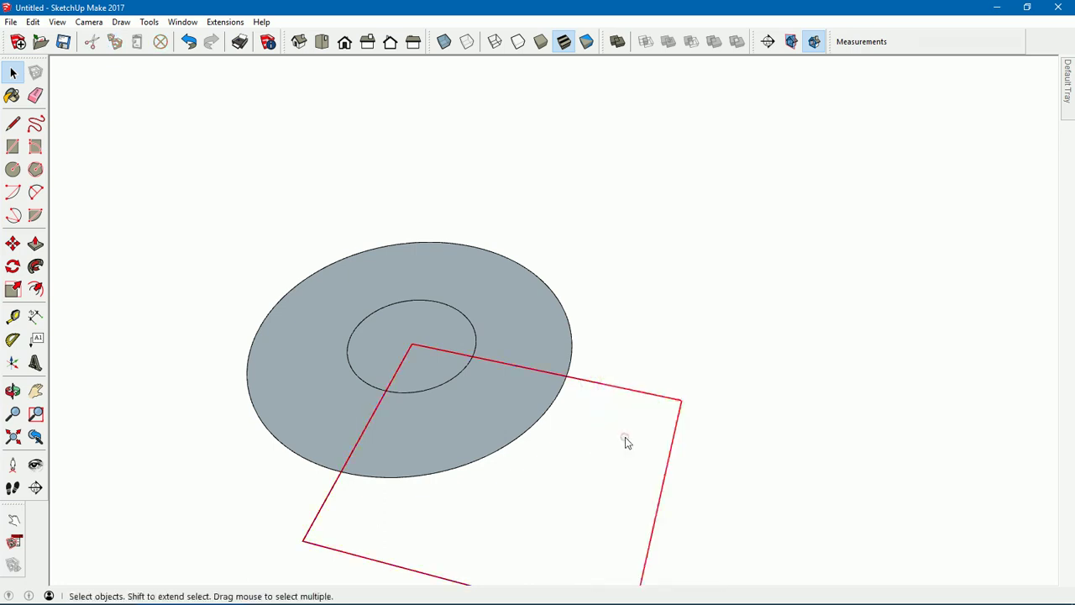
pyautogui.click(687, 329)
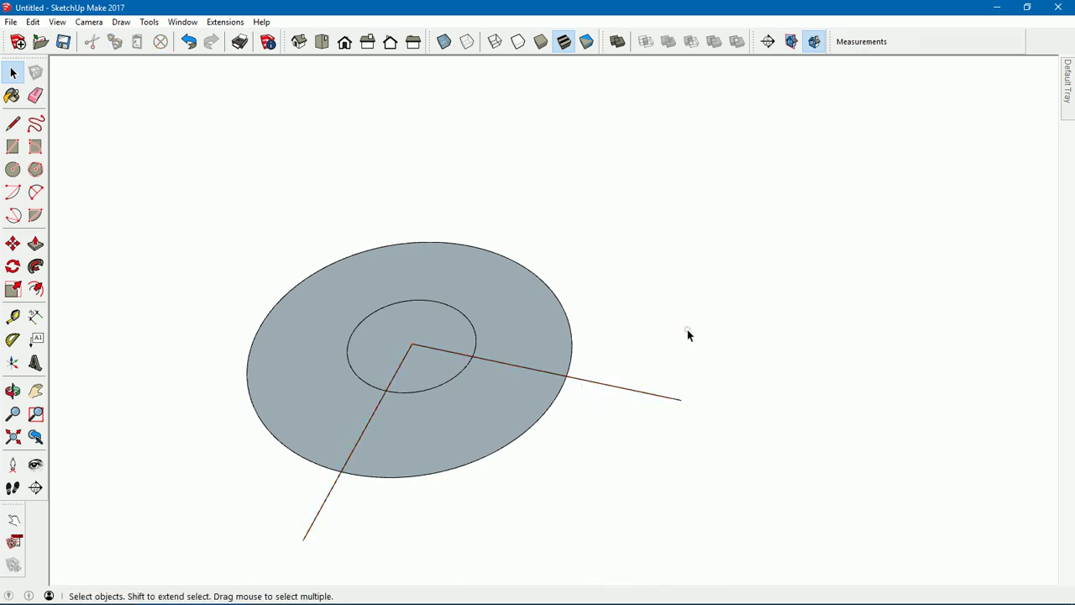
pyautogui.click(456, 347)
# - Explode the disc group into loose geometry
pyautogui.moveTo(480, 430)
pyautogui.mouseDown(button='middle')
pyautogui.moveTo(467, 376)
pyautogui.moveTo(619, 384)
pyautogui.moveTo(636, 341)
pyautogui.moveTo(472, 385)
pyautogui.moveTo(432, 408)
pyautogui.mouseUp(button='middle')
pyautogui.scroll(2, 486, 358)
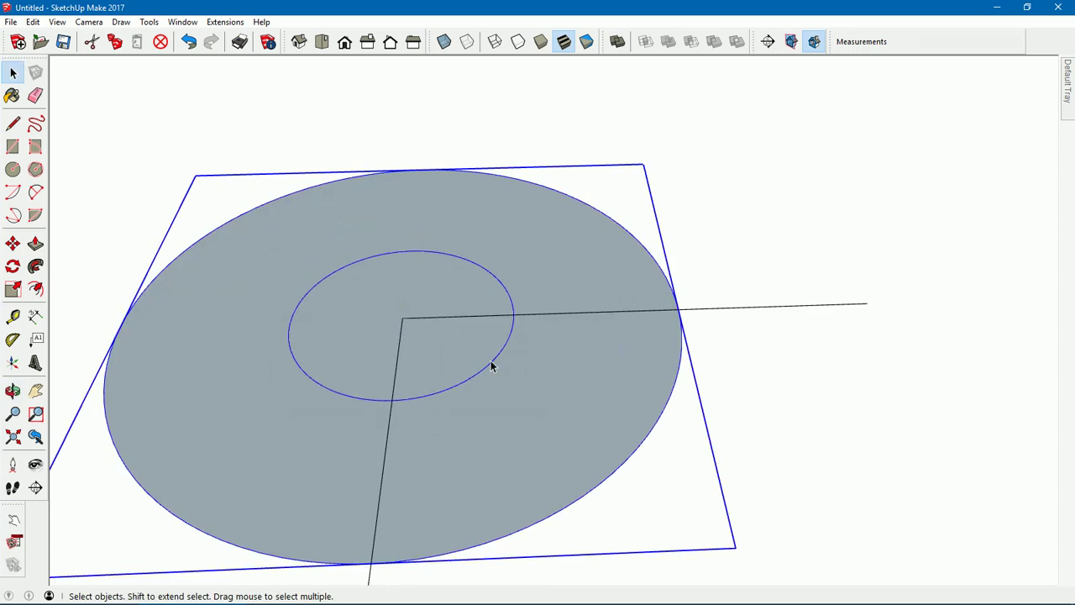
pyautogui.moveTo(492, 366); pyautogui.dragTo(454, 377, button='middle')
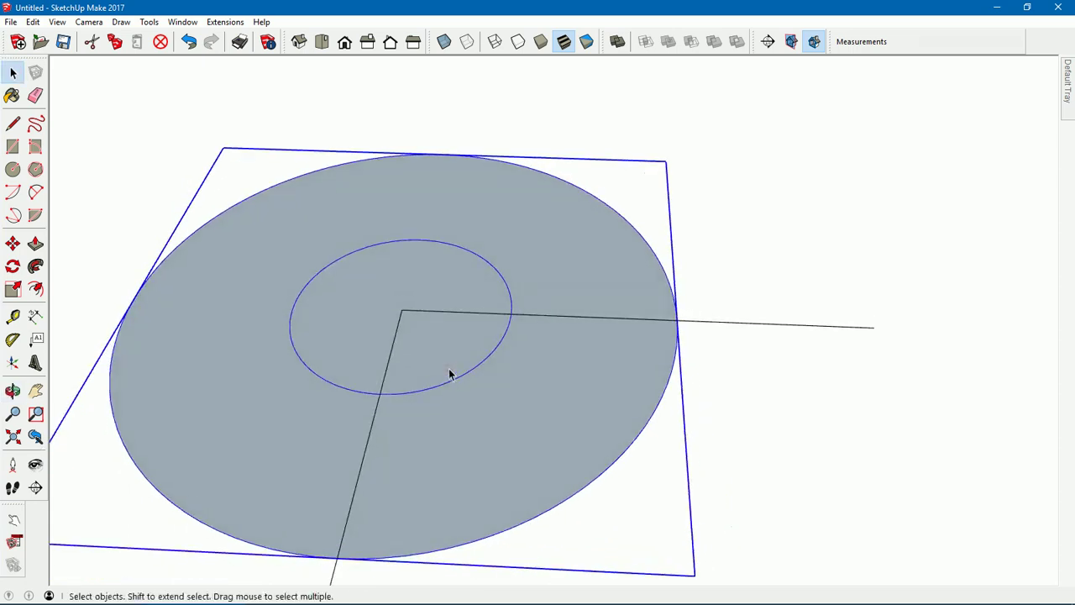
pyautogui.click(733, 432)
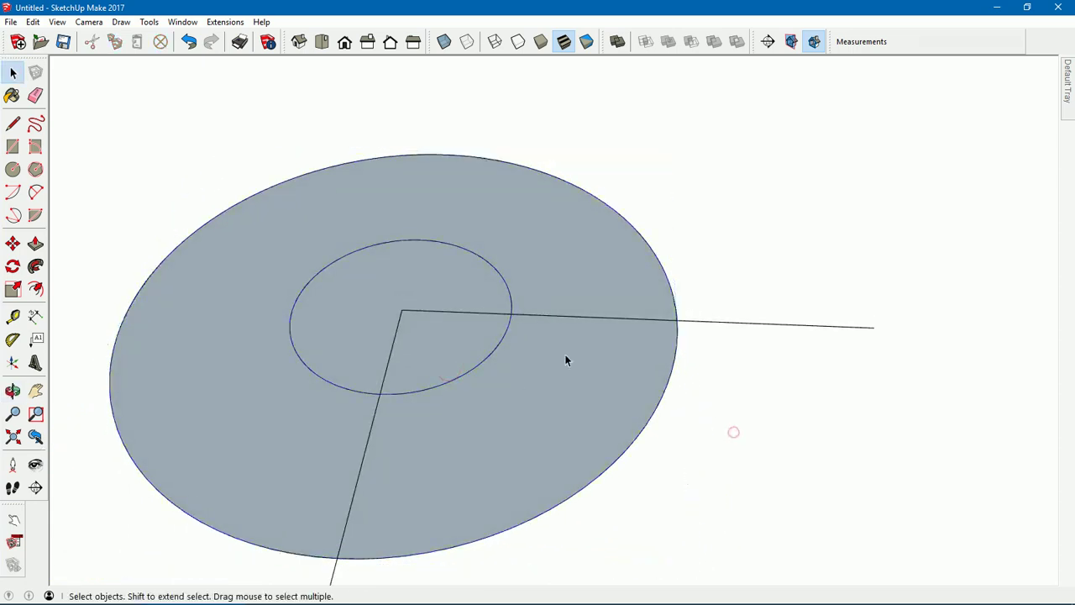
pyautogui.tripleClick(414, 287)
pyautogui.rightClick(414, 287)
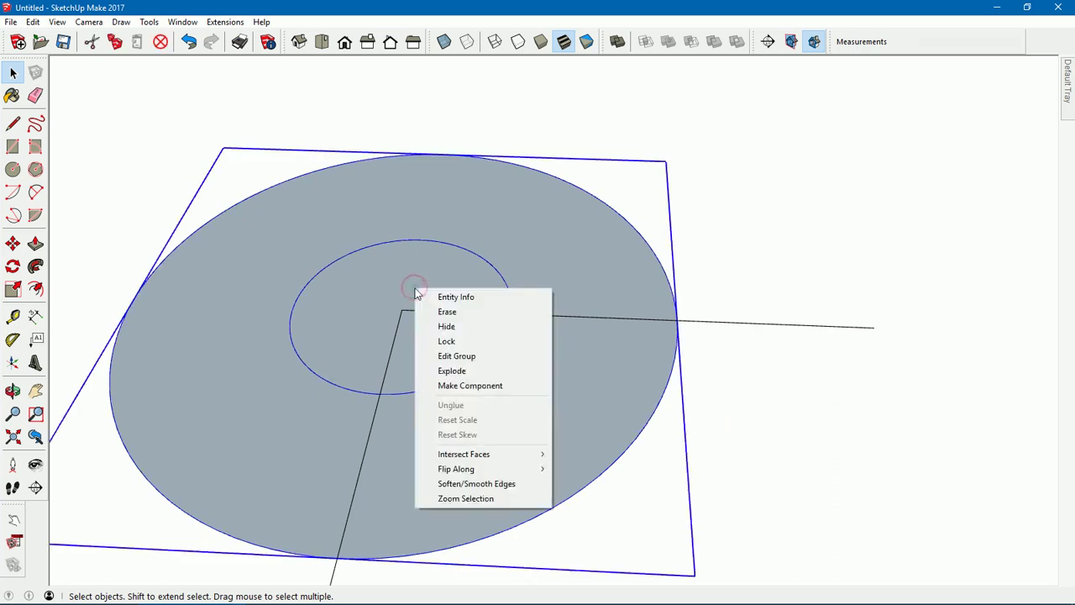
pyautogui.click(456, 370)
# - Delete the inner circular face and the ring face
pyautogui.click(777, 225)
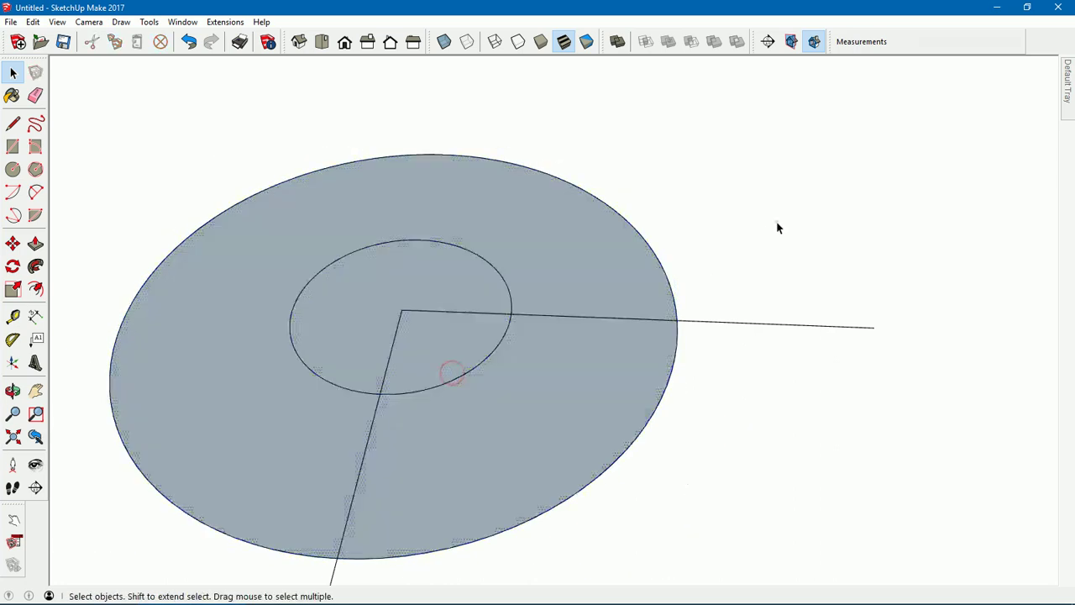
pyautogui.click(447, 284)
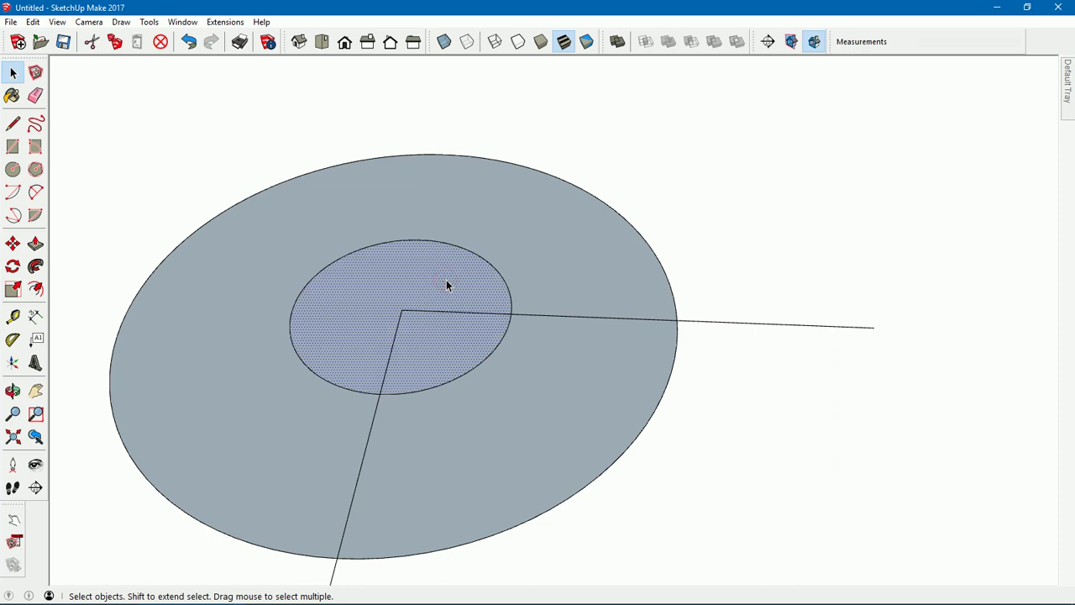
pyautogui.press('Delete')
pyautogui.click(557, 287)
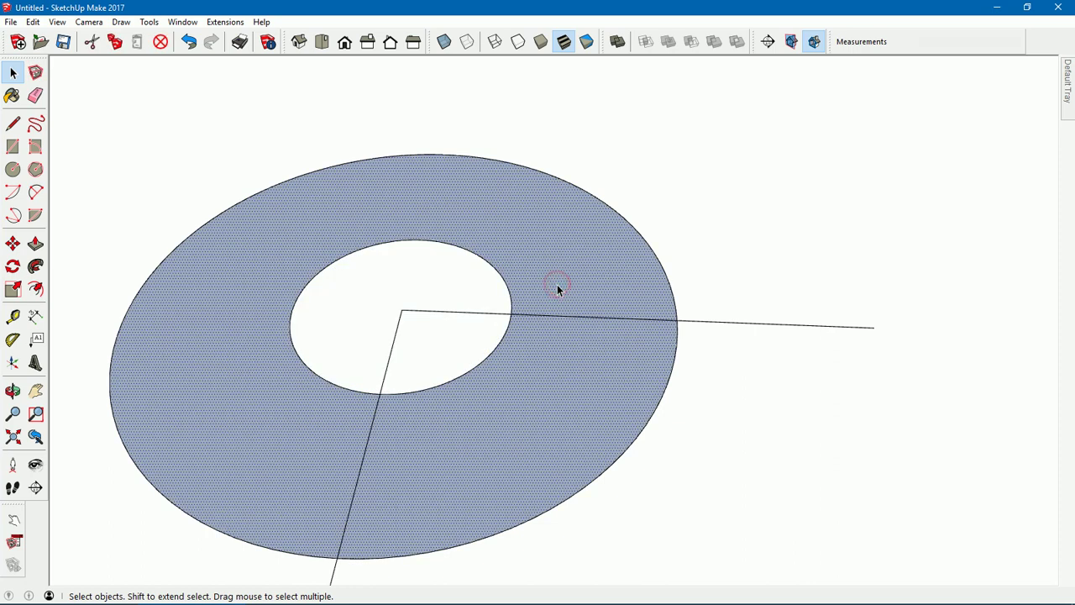
pyautogui.press('Delete')
# - Explode the inner and outer circles into separate edge segments
pyautogui.moveTo(563, 335)
pyautogui.mouseDown(button='middle')
pyautogui.moveTo(504, 345)
pyautogui.moveTo(590, 275)
pyautogui.moveTo(379, 278)
pyautogui.moveTo(360, 324)
pyautogui.moveTo(518, 319)
pyautogui.moveTo(482, 312)
pyautogui.mouseUp(button='middle')
pyautogui.scroll(2, 554, 367)
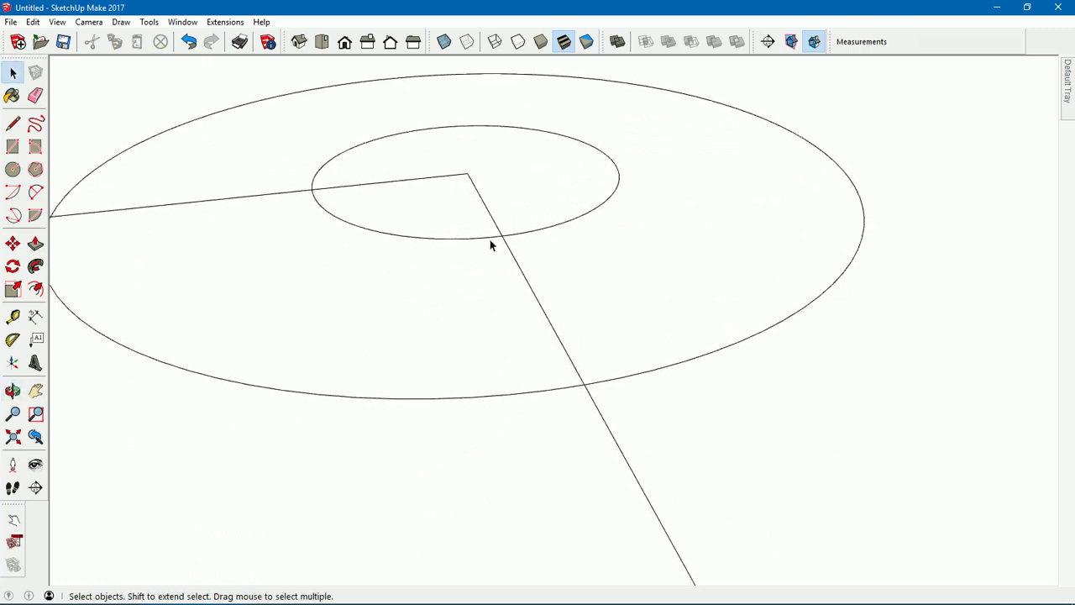
pyautogui.rightClick(490, 240)
pyautogui.click(521, 341)
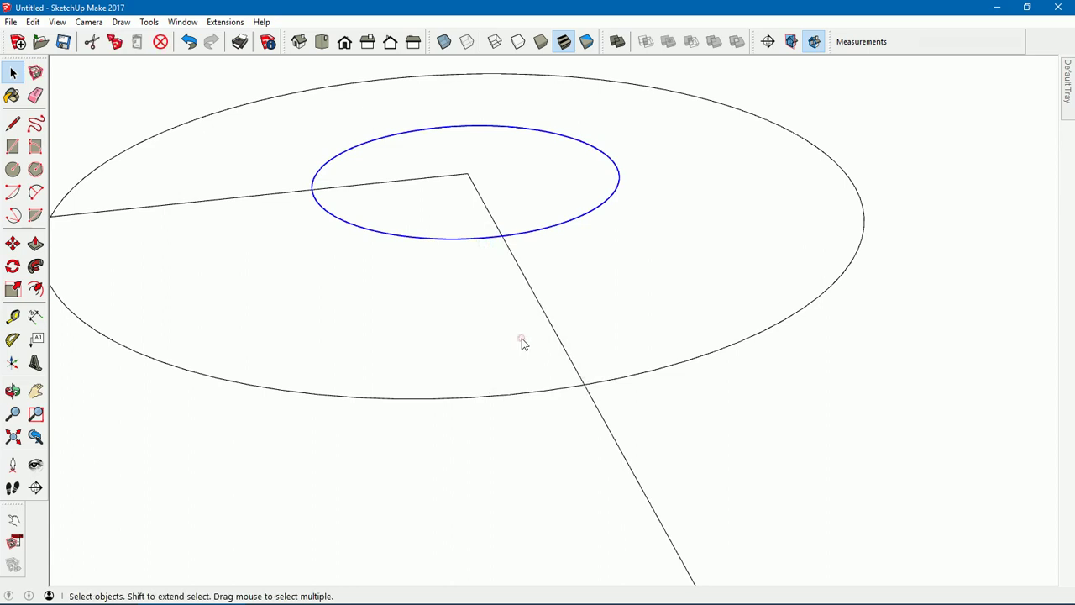
pyautogui.rightClick(537, 391)
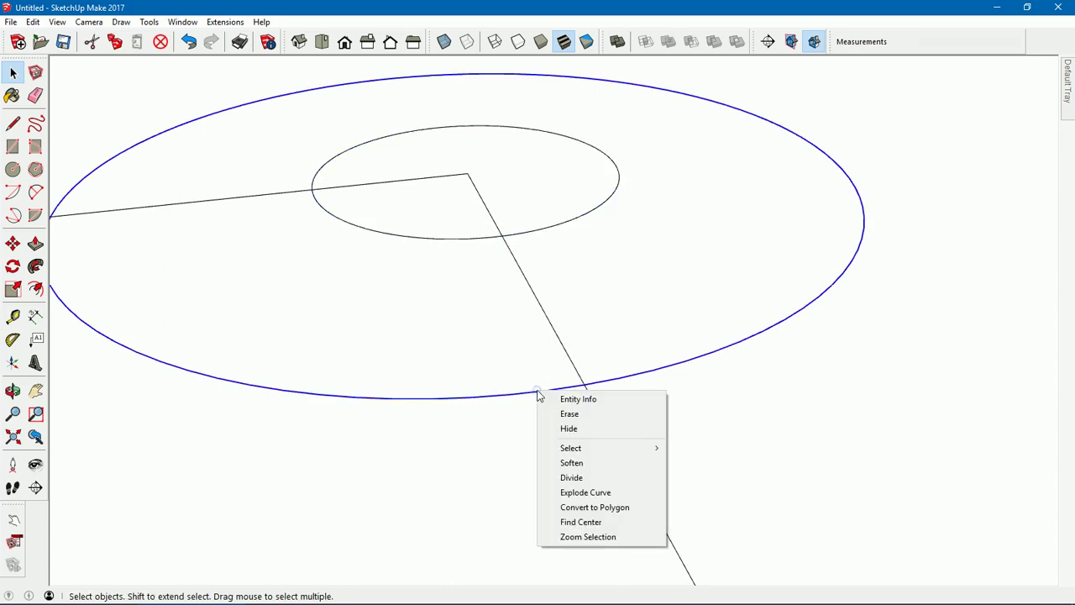
pyautogui.click(570, 490)
pyautogui.click(441, 458)
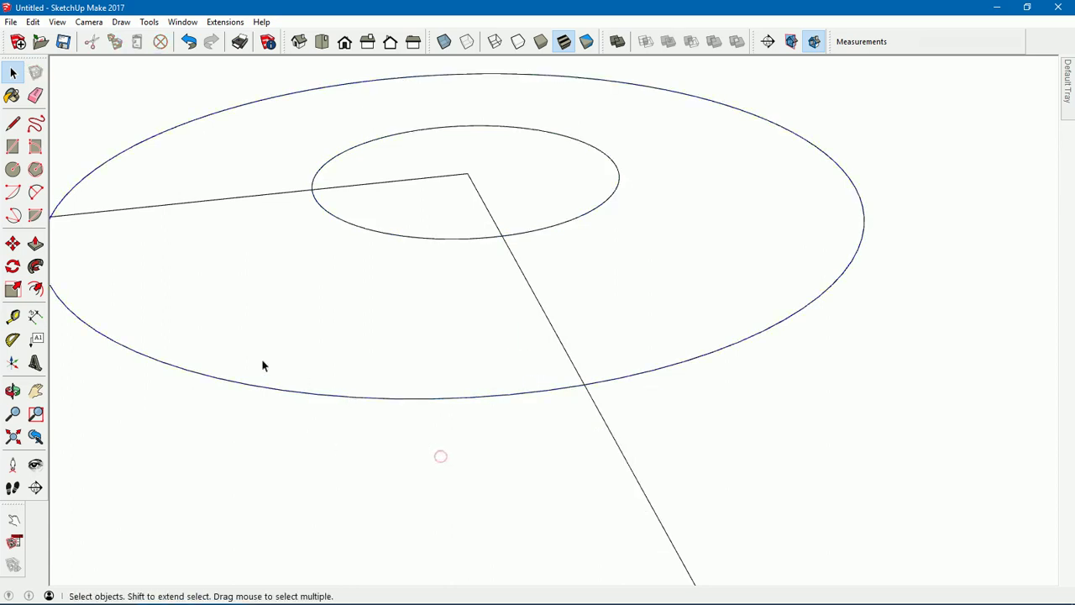
pyautogui.click(12, 242)
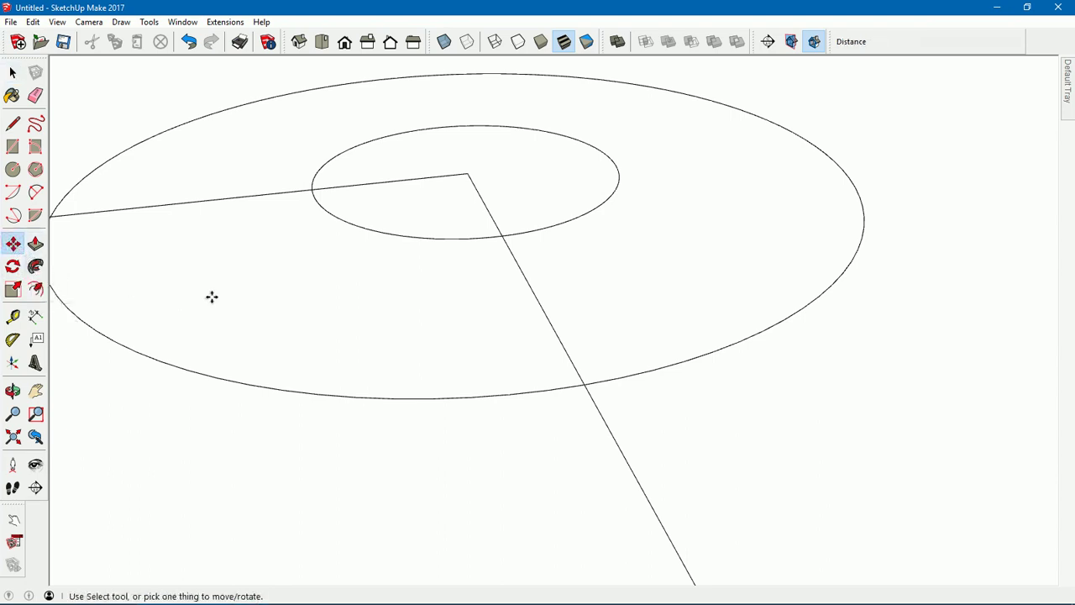
# - Lift the inner and outer circles' crossing vertices 2 mm up the blue axis
pyautogui.moveTo(571, 434); pyautogui.dragTo(576, 419, button='middle')
pyautogui.scroll(2, 575, 384)
pyautogui.scroll(3, 577, 382)
pyautogui.click(594, 391)
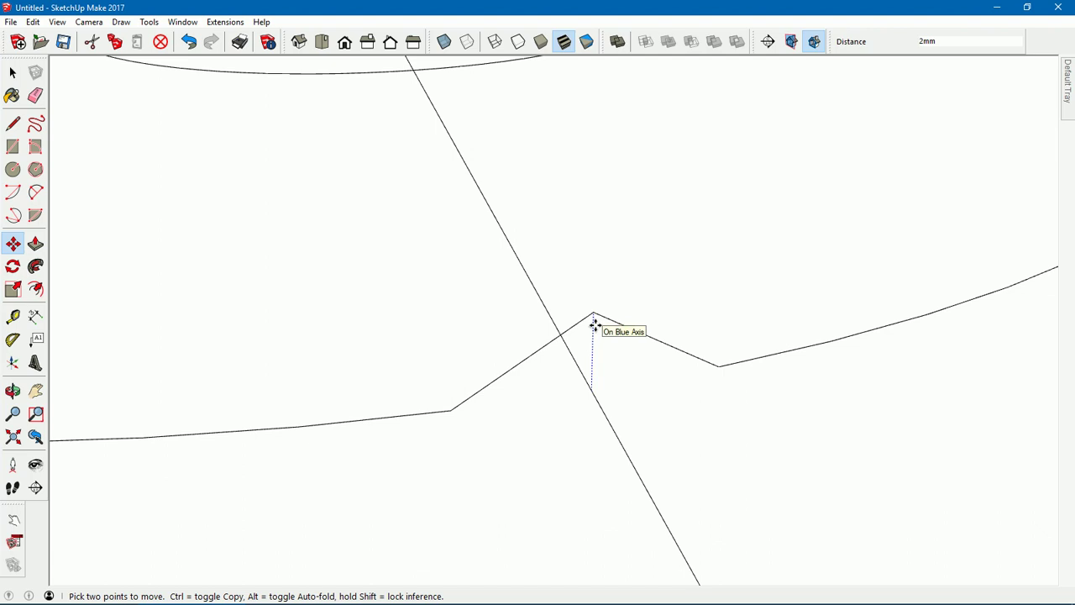
pyautogui.click(595, 324)
pyautogui.moveTo(424, 110)
pyautogui.mouseDown(button='middle')
pyautogui.moveTo(460, 112)
pyautogui.moveTo(590, 348)
pyautogui.mouseUp(button='middle')
pyautogui.scroll(2, 533, 285)
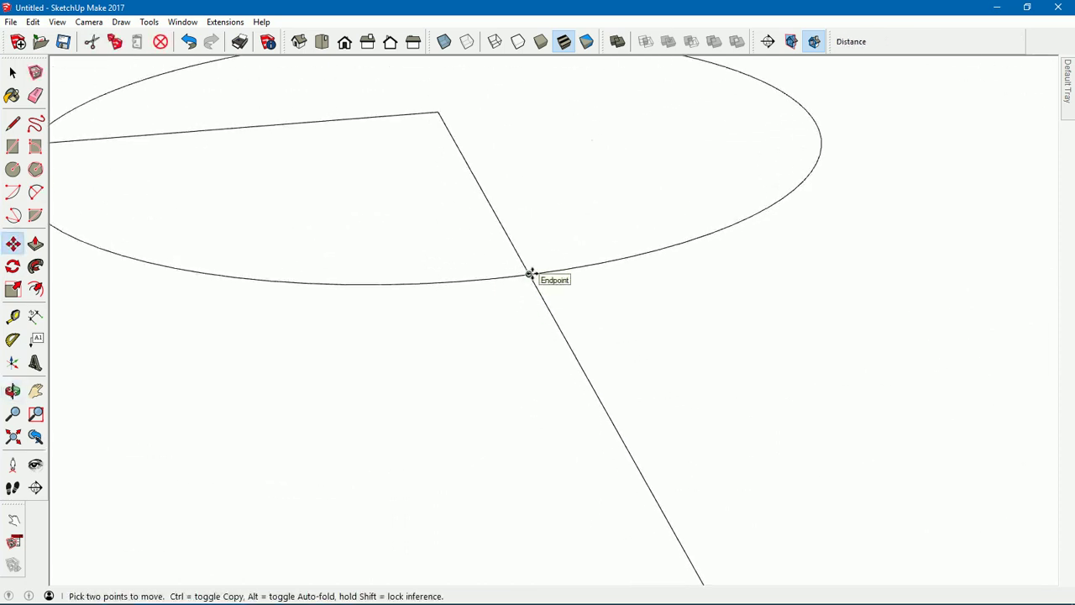
pyautogui.click(531, 275)
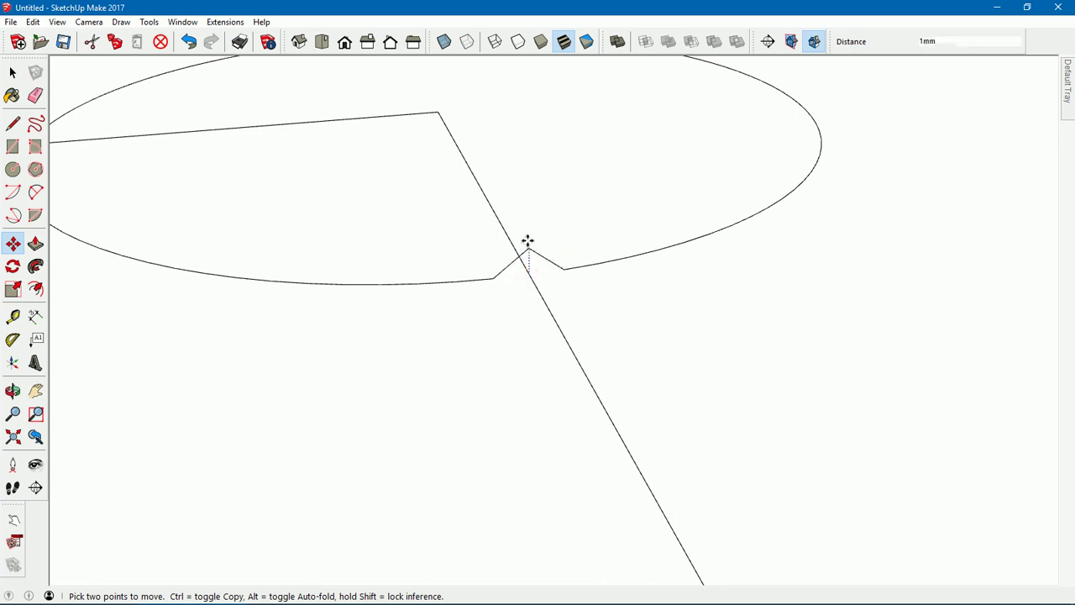
pyautogui.click(527, 229)
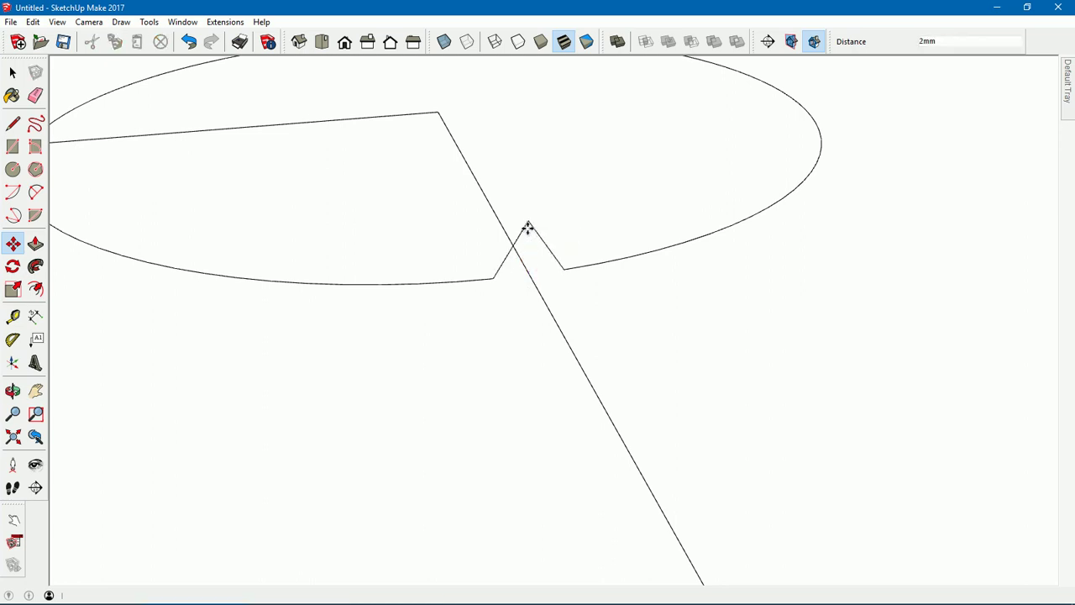
pyautogui.press('space')
pyautogui.moveTo(509, 280); pyautogui.dragTo(594, 383, button='middle')
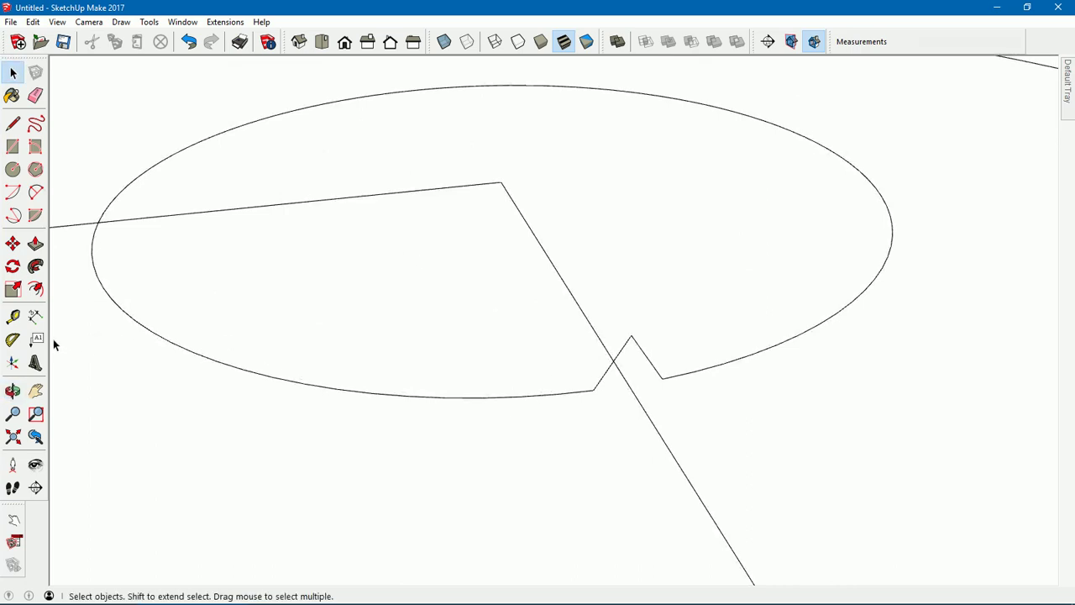
# - Delete the outer and inner circle outlines, keeping only their raised notch edges
pyautogui.doubleClick(396, 396)
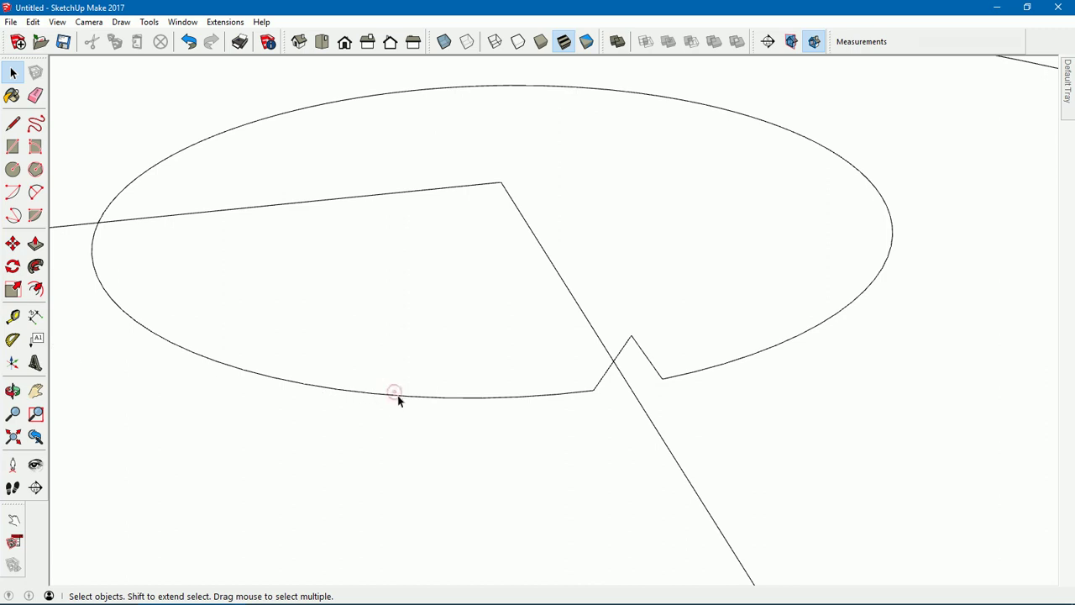
pyautogui.doubleClick(506, 400)
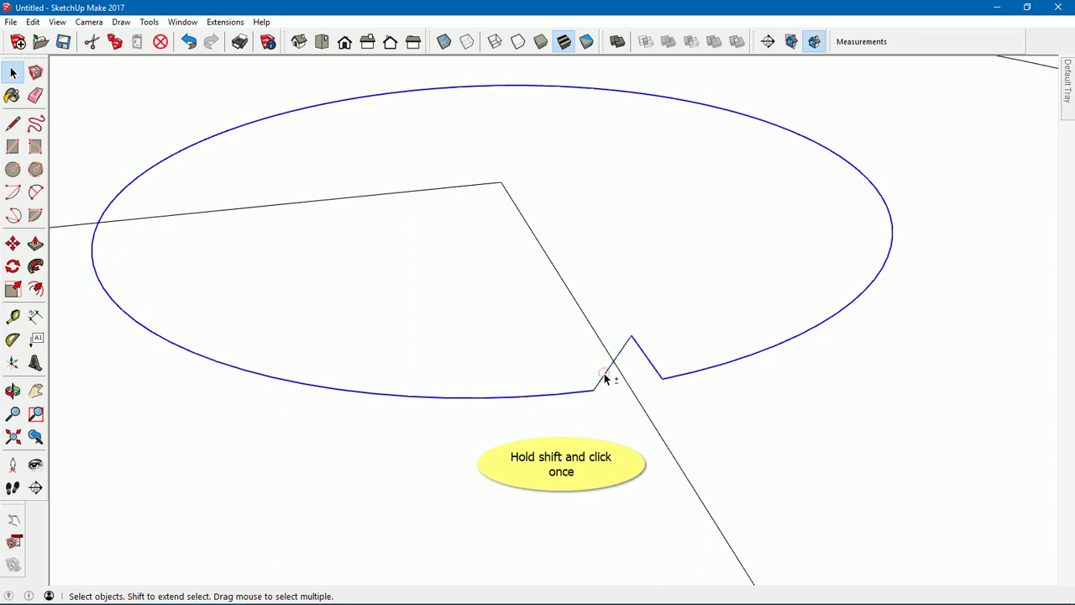
pyautogui.press('Delete')
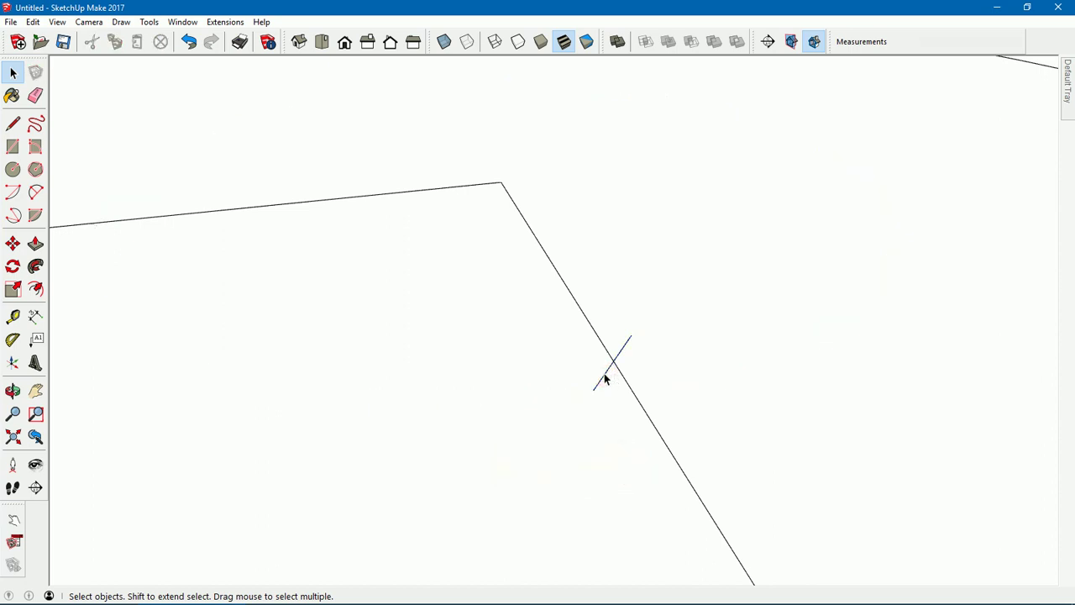
pyautogui.moveTo(624, 408)
pyautogui.keyDown('shift'); pyautogui.mouseDown(button='middle')
pyautogui.moveTo(426, 160)
pyautogui.moveTo(550, 365)
pyautogui.mouseUp(button='middle'); pyautogui.keyUp('shift')
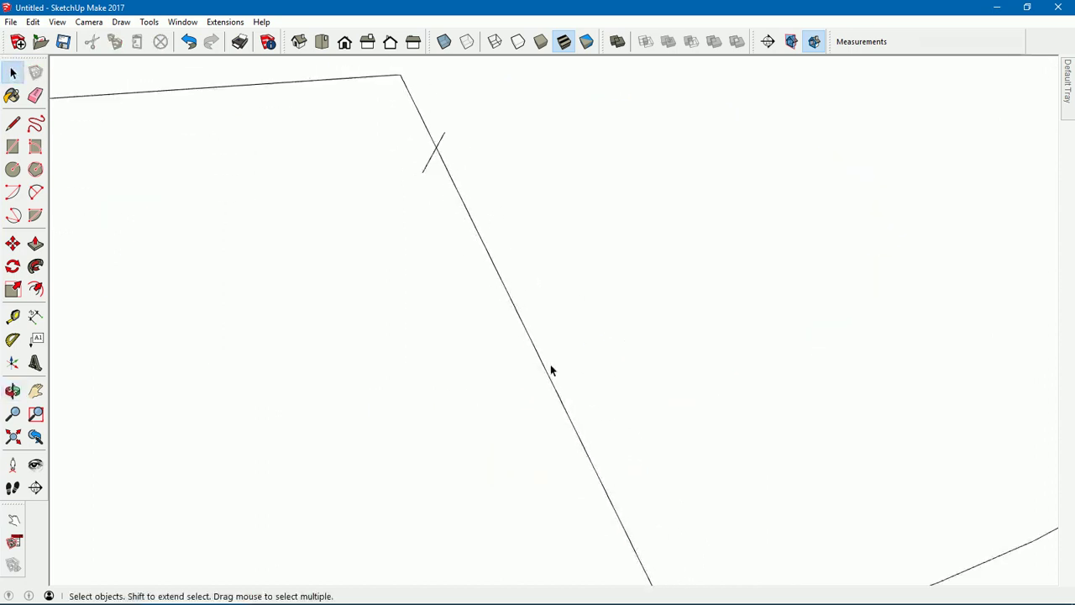
pyautogui.hotkey('ctrl', 'z')
pyautogui.moveTo(556, 412); pyautogui.dragTo(506, 327, button='middle')
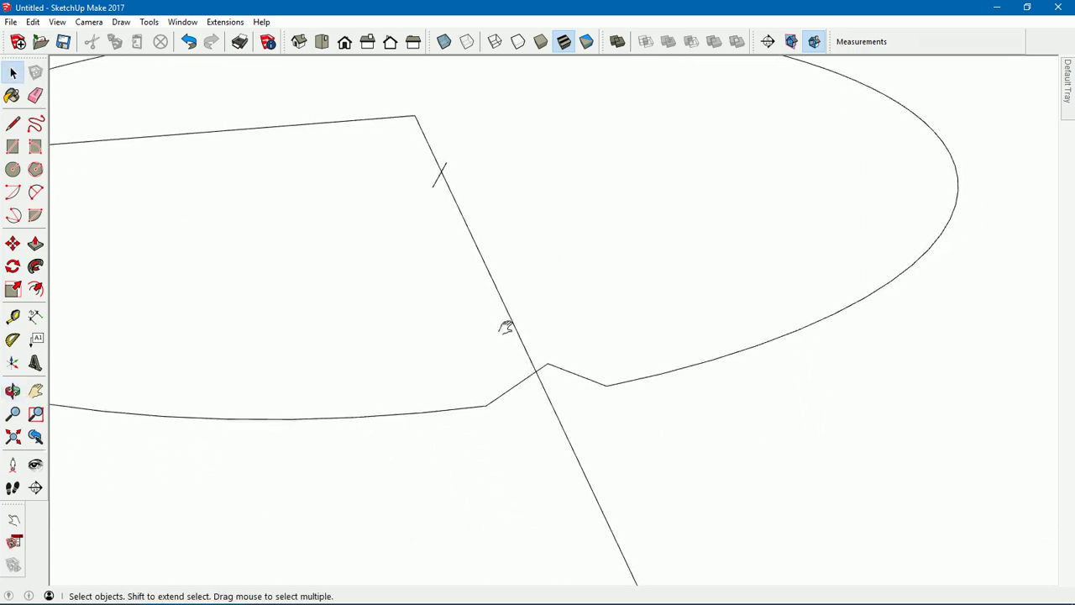
pyautogui.tripleClick(446, 414)
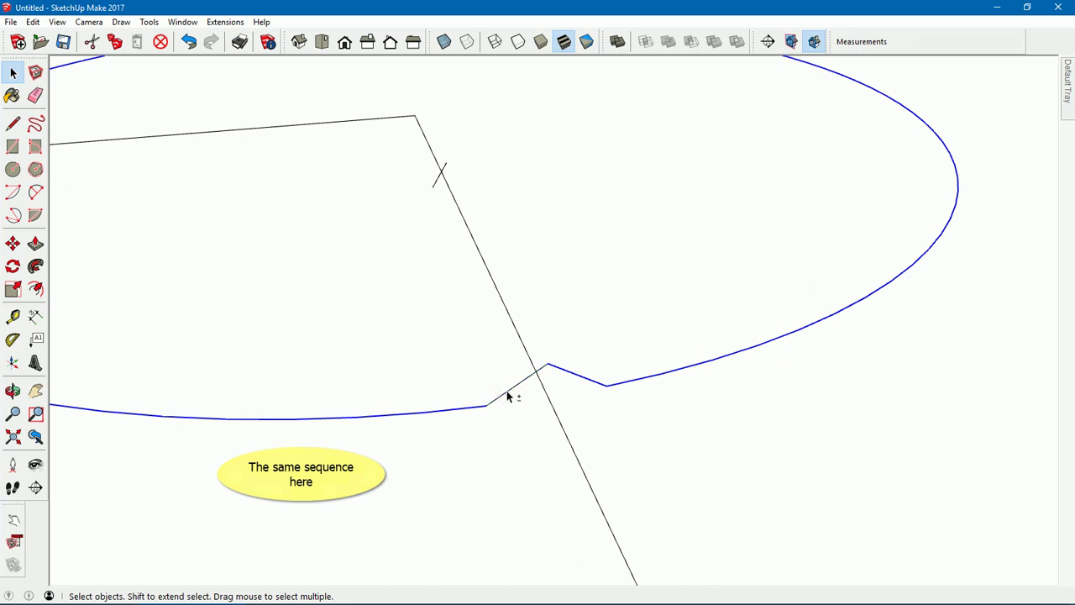
pyautogui.press('Delete')
pyautogui.moveTo(518, 294); pyautogui.dragTo(561, 314, button='middle')
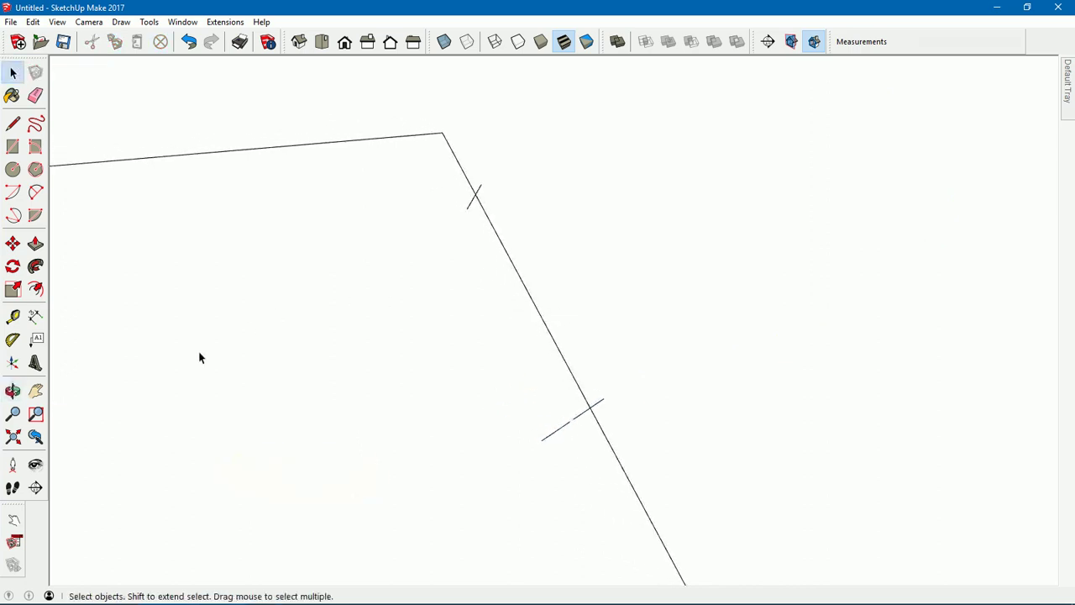
pyautogui.click(36, 339)
pyautogui.click(131, 330)
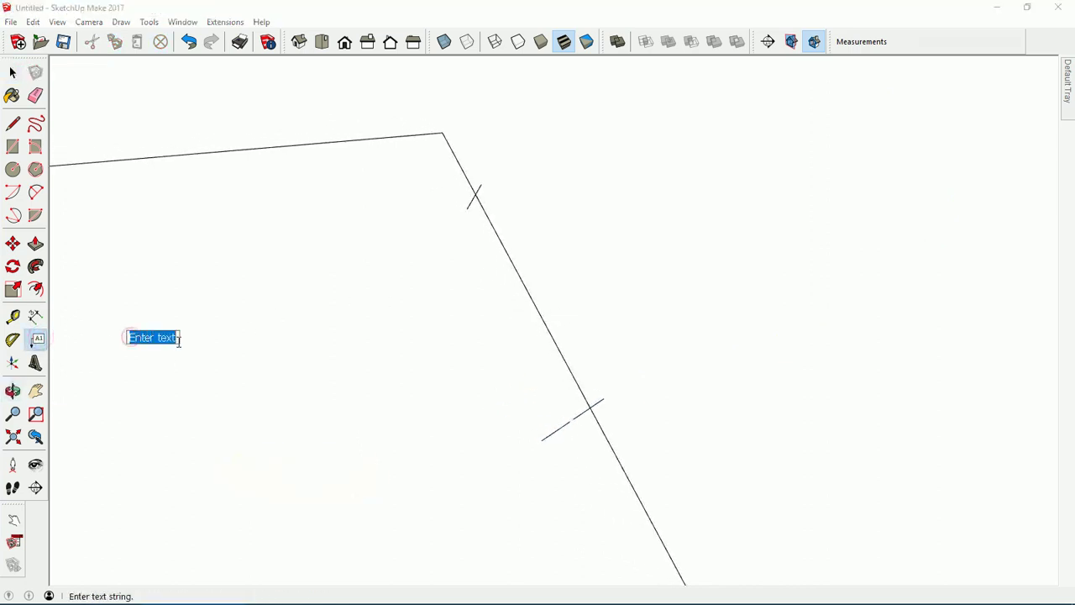
pyautogui.write('Remem')
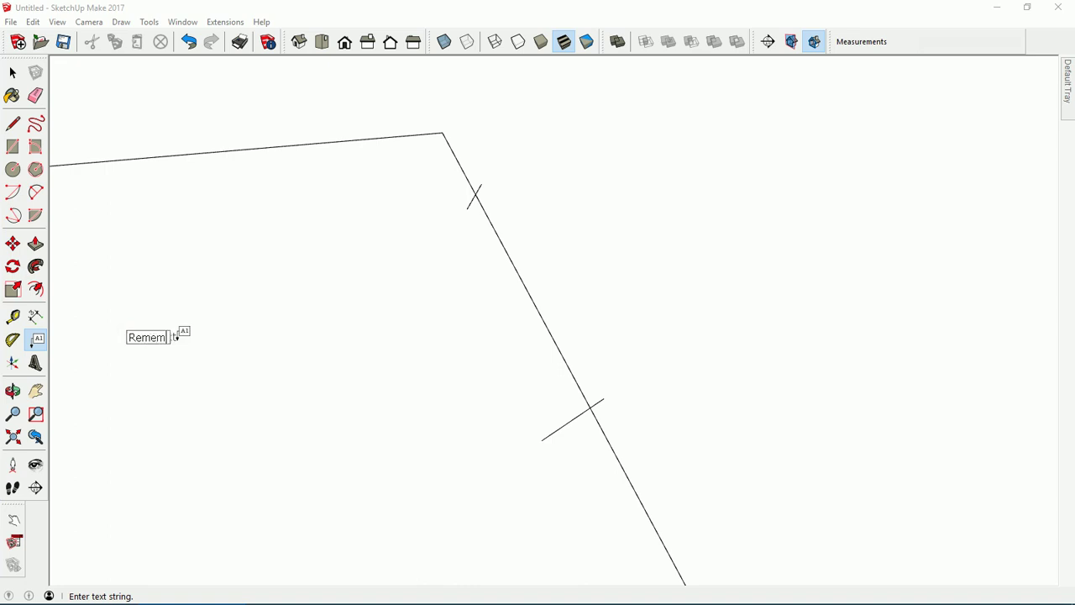
pyautogui.write('ber:')
pyautogui.press('Return')
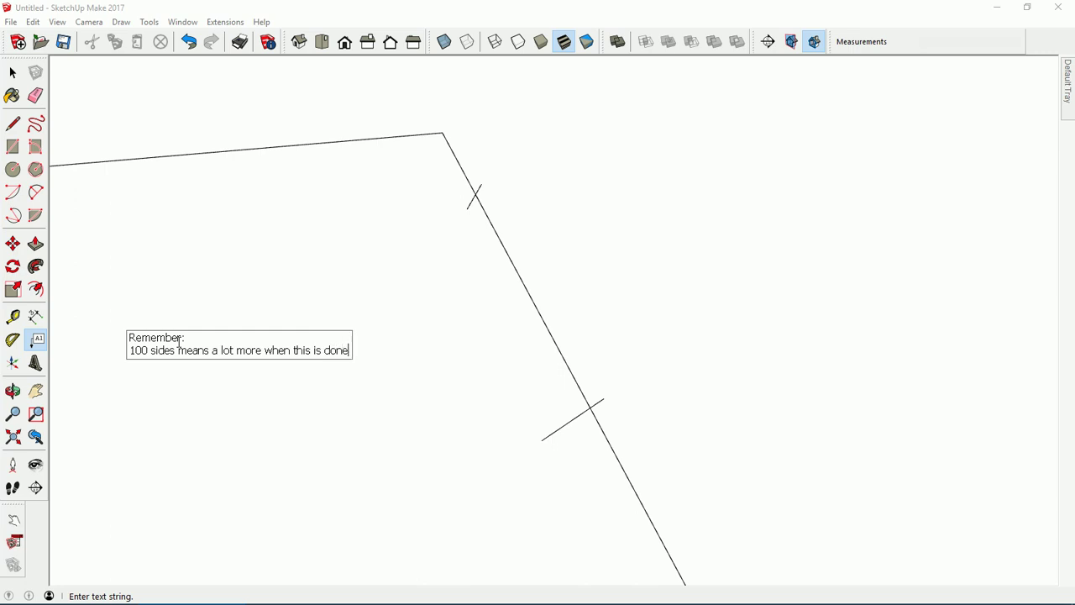
pyautogui.press('Return')
pyautogui.press('Return')
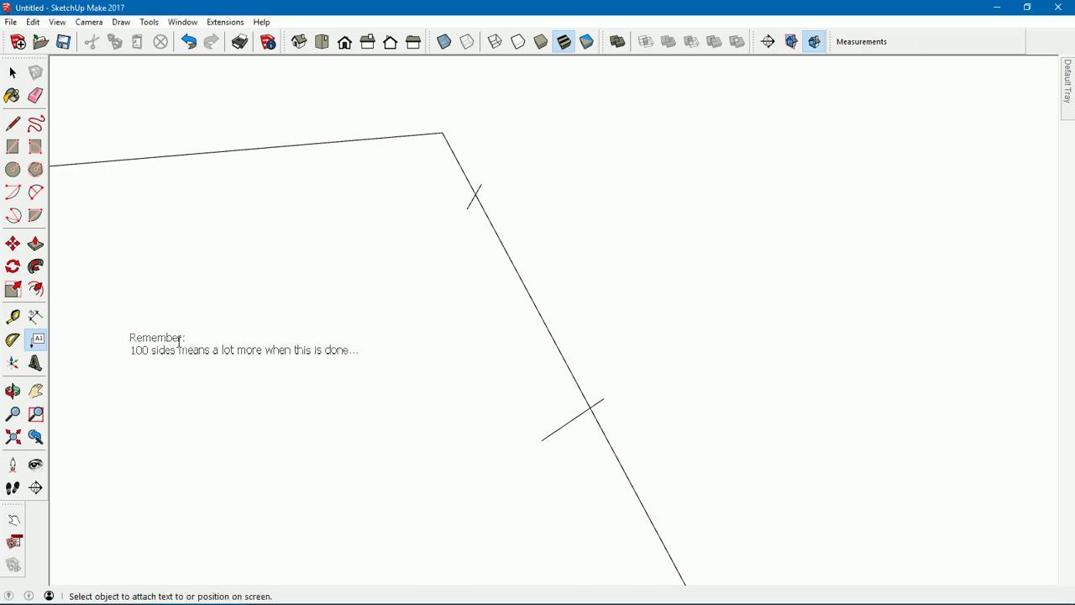
pyautogui.press('space')
pyautogui.click(134, 346)
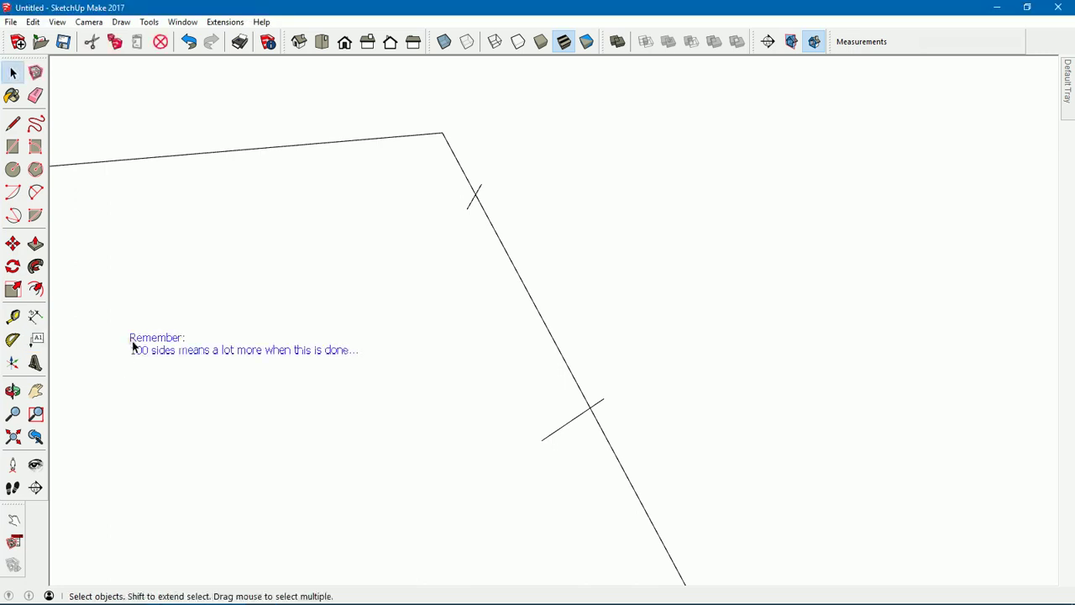
pyautogui.press('Delete')
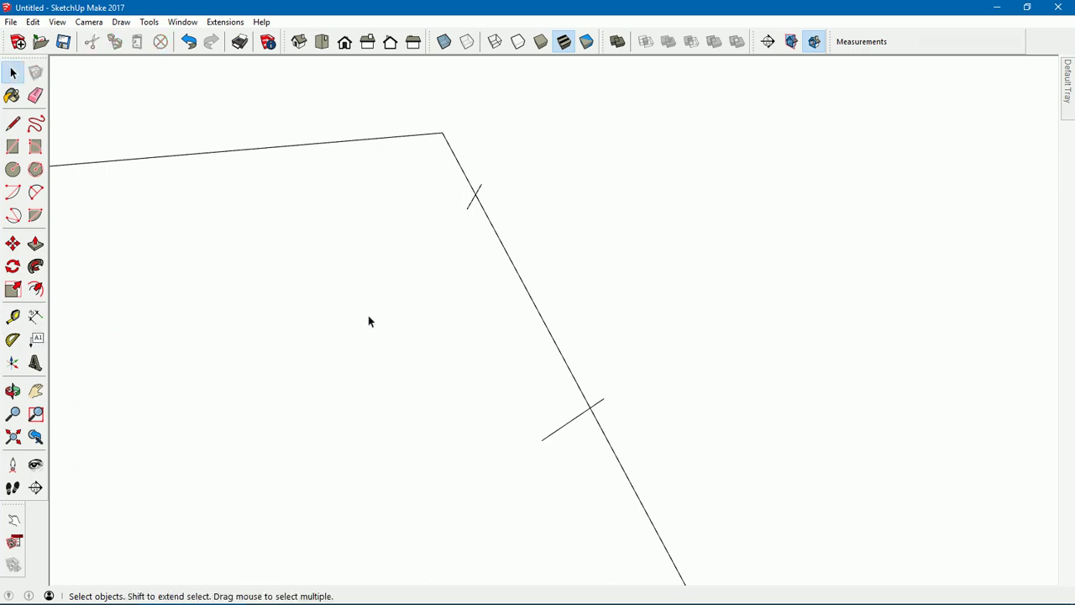
pyautogui.moveTo(368, 322); pyautogui.dragTo(408, 283, button='middle')
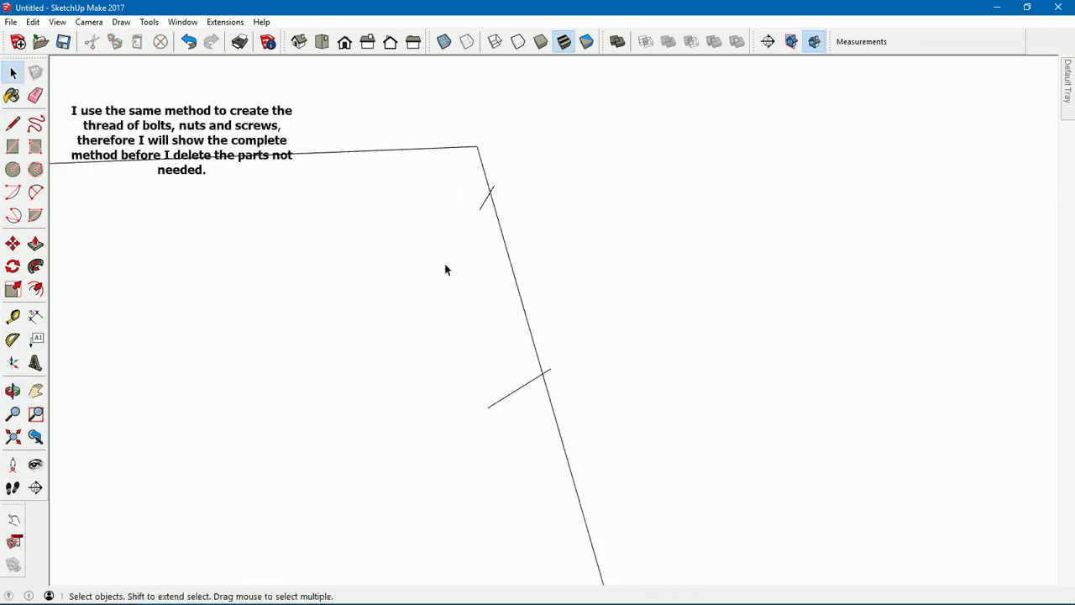
# - Rotate-copy the short edge around the axis top point, arrayed 100 times
pyautogui.click(483, 204)
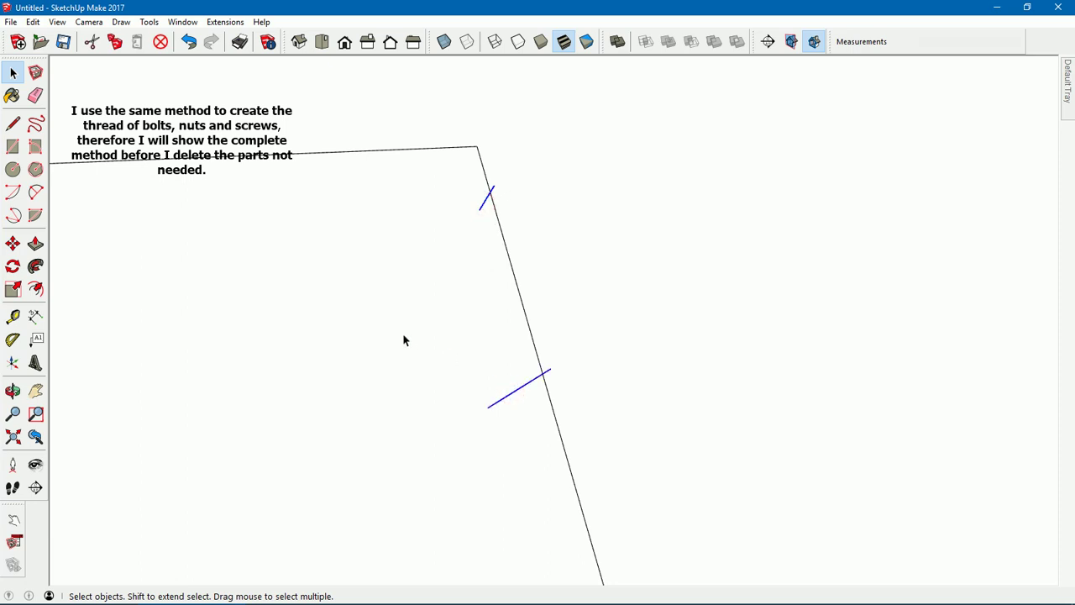
pyautogui.click(14, 267)
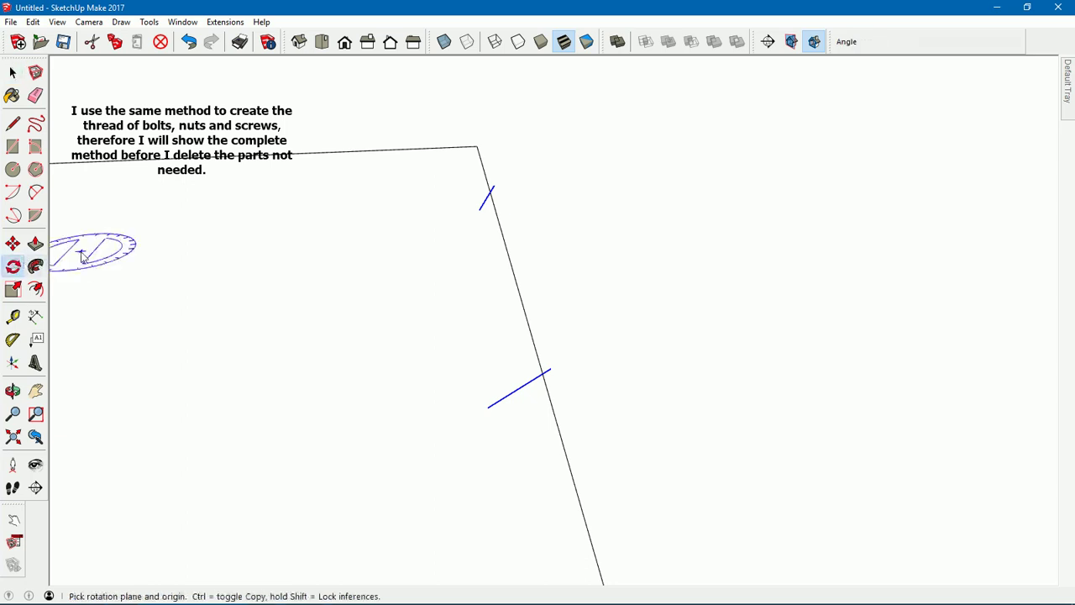
pyautogui.click(476, 147)
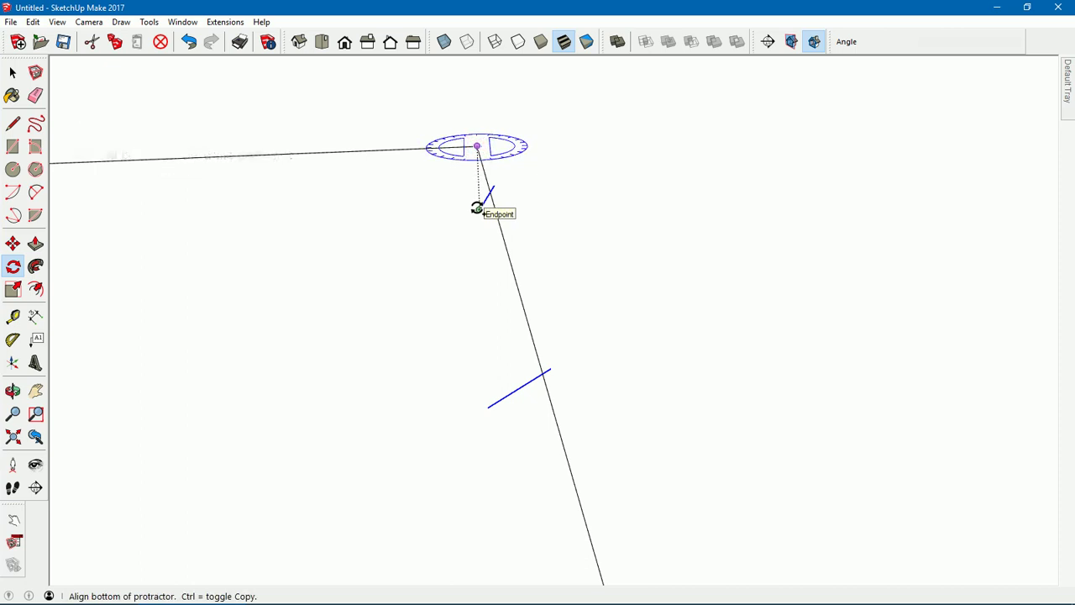
pyautogui.click(476, 208)
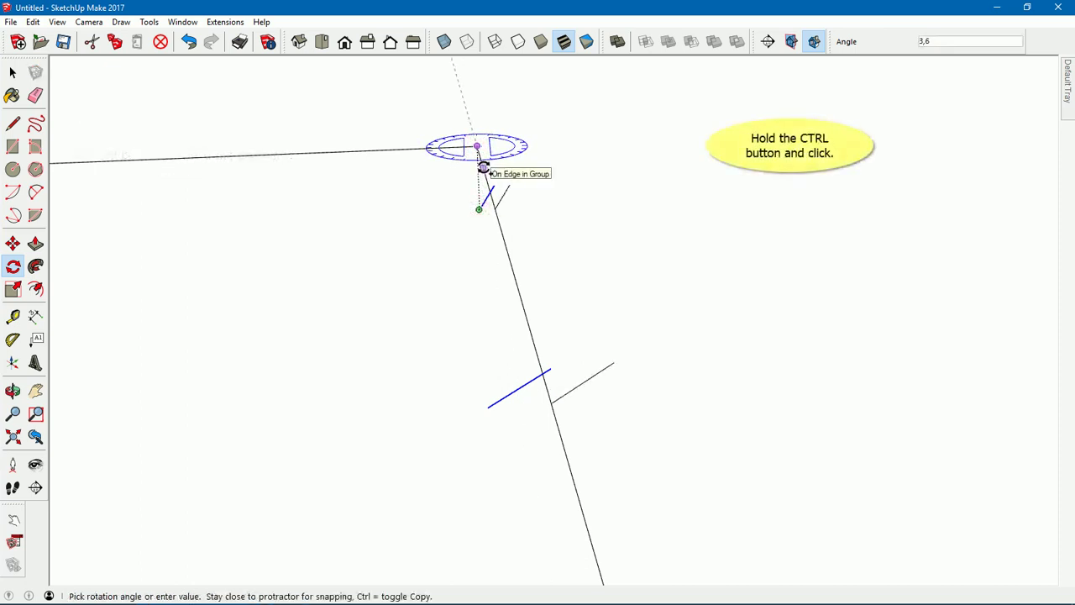
pyautogui.click(484, 167)
pyautogui.write('*100')
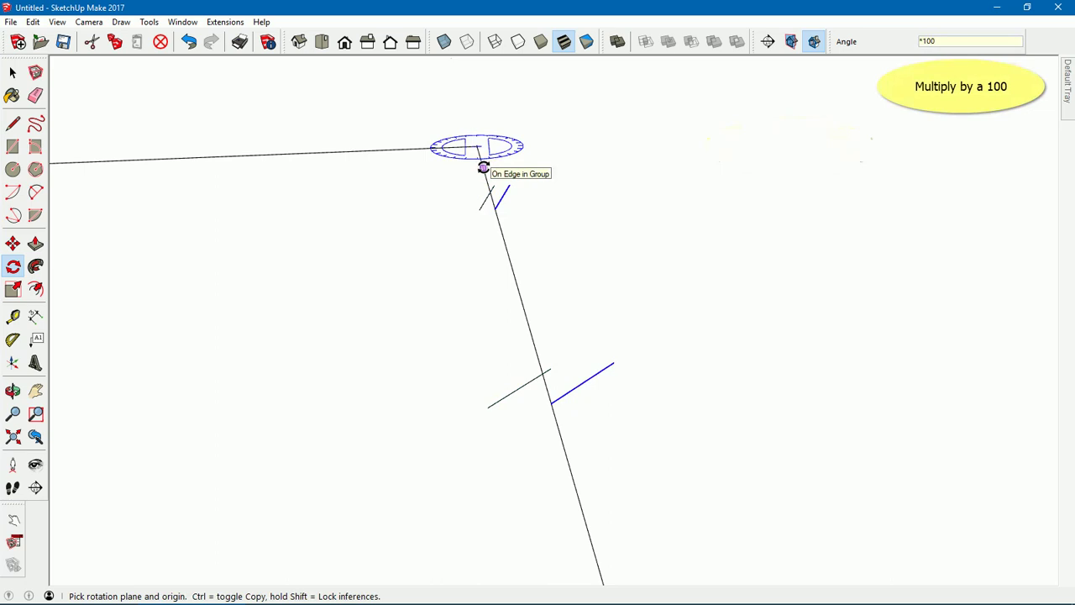
pyautogui.press('Return')
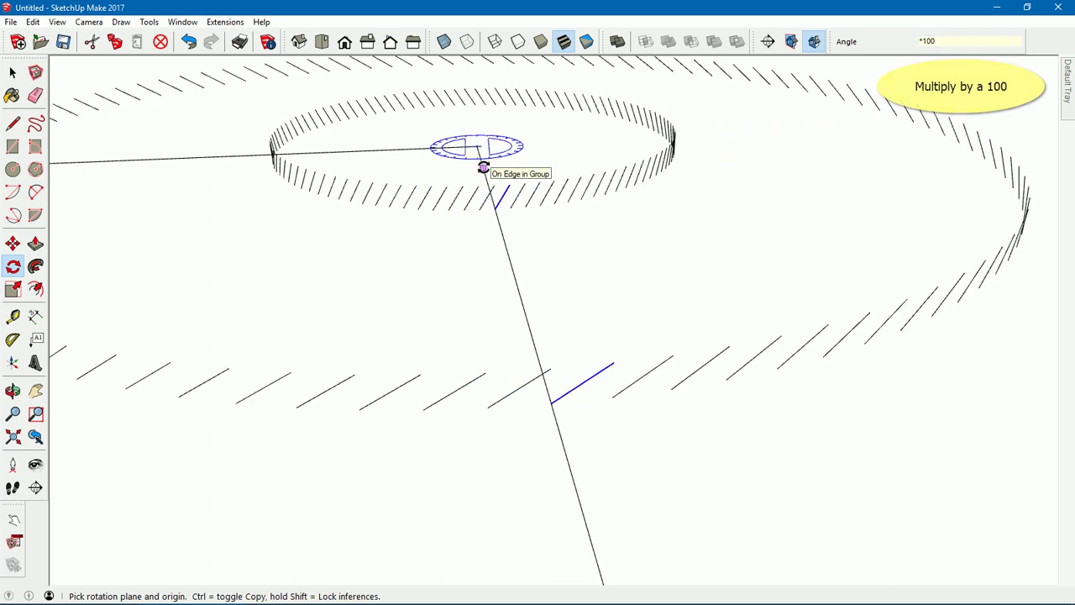
pyautogui.press('space')
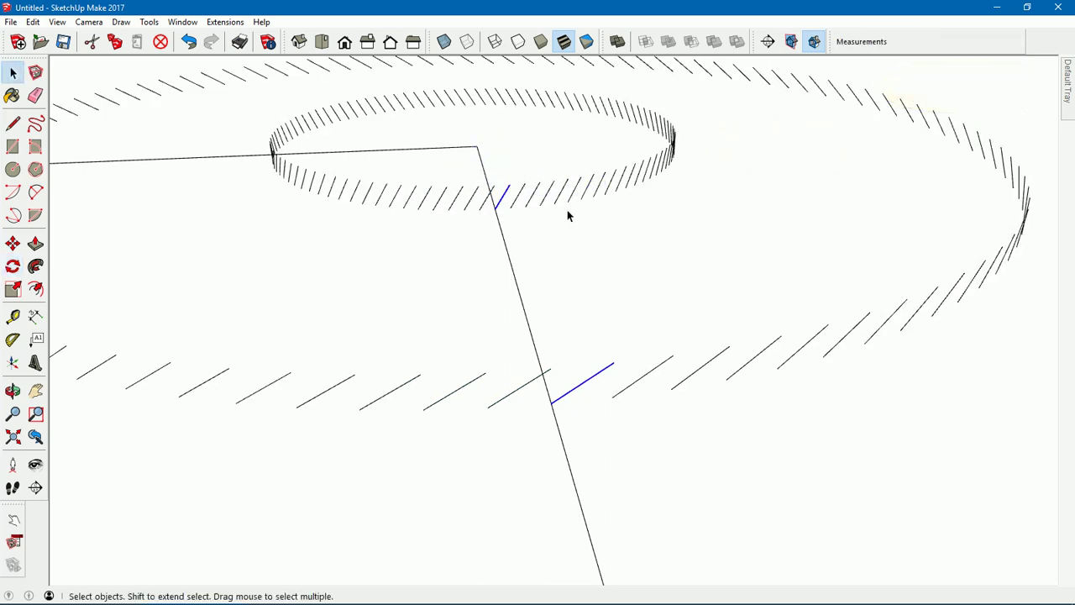
# - Select both edge rings and copy them 2 mm upward, arrayed 100 times
pyautogui.scroll(-3, 568, 217)
pyautogui.moveTo(569, 216); pyautogui.dragTo(380, 167, button='middle')
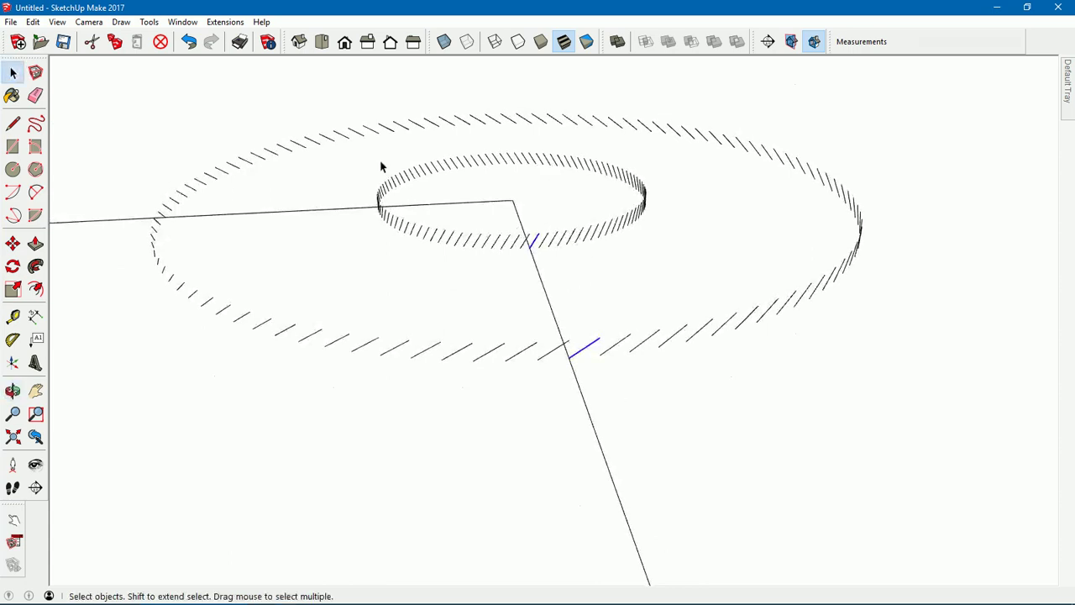
pyautogui.moveTo(156, 133); pyautogui.dragTo(879, 371)
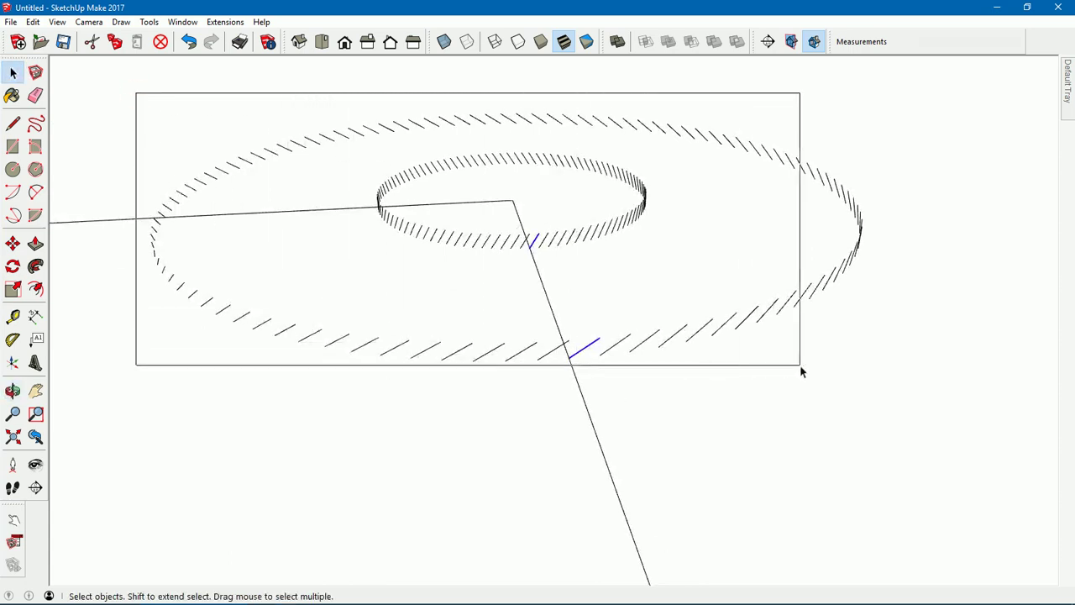
pyautogui.moveTo(827, 370); pyautogui.dragTo(749, 379, button='middle')
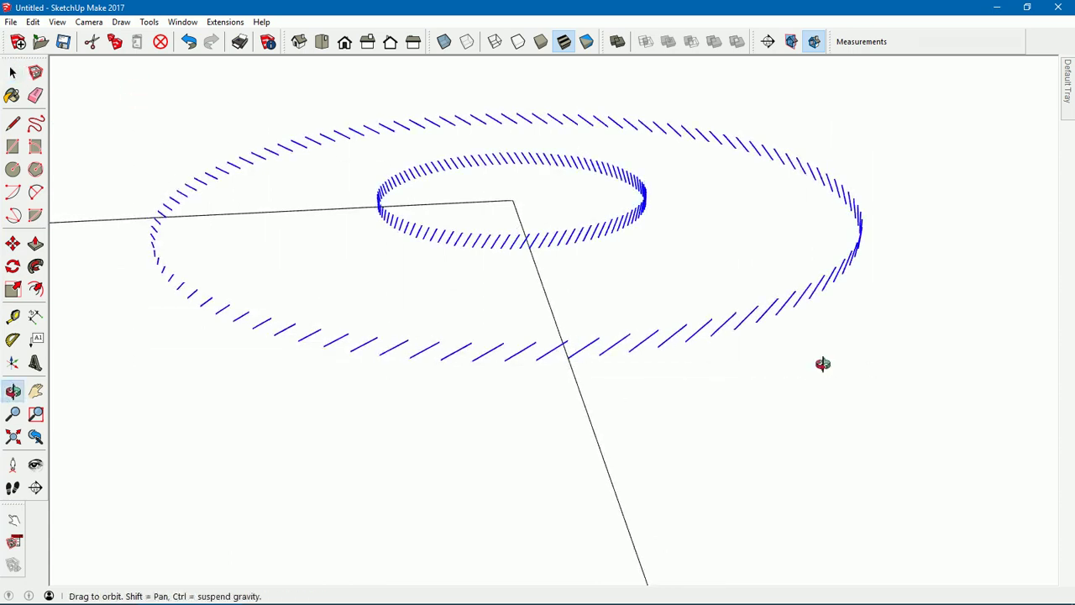
pyautogui.press('m')
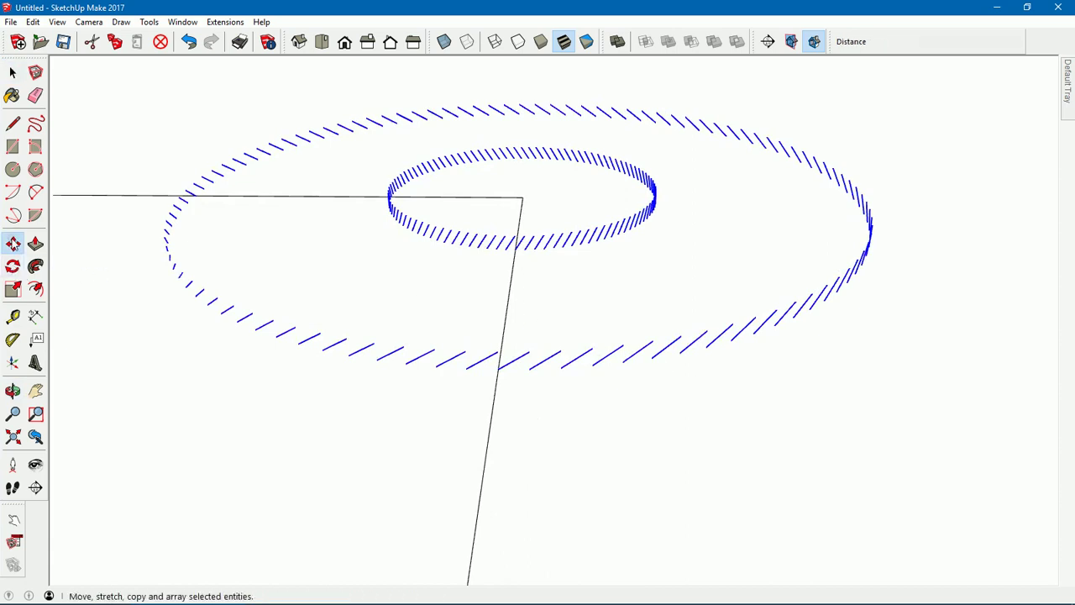
pyautogui.moveTo(482, 379); pyautogui.dragTo(503, 386, button='middle')
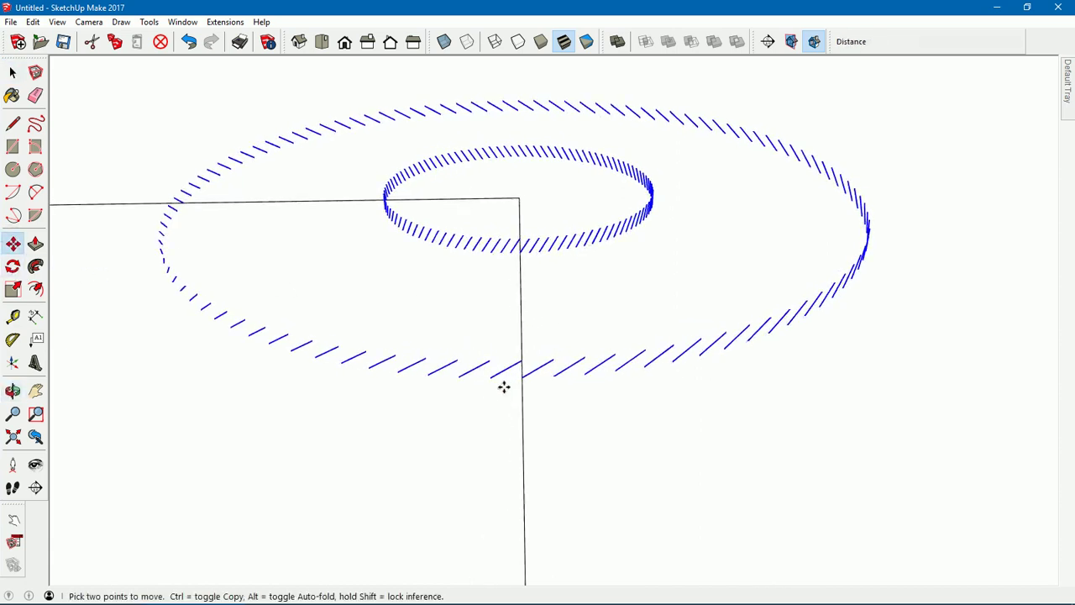
pyautogui.press('ctrl')
pyautogui.click(520, 378)
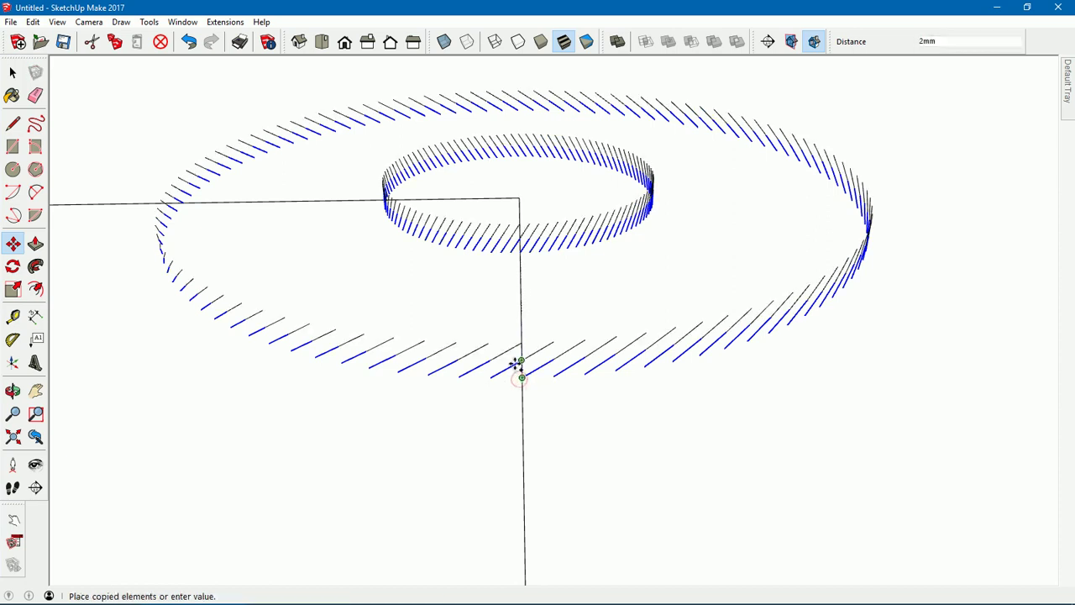
pyautogui.write('*100')
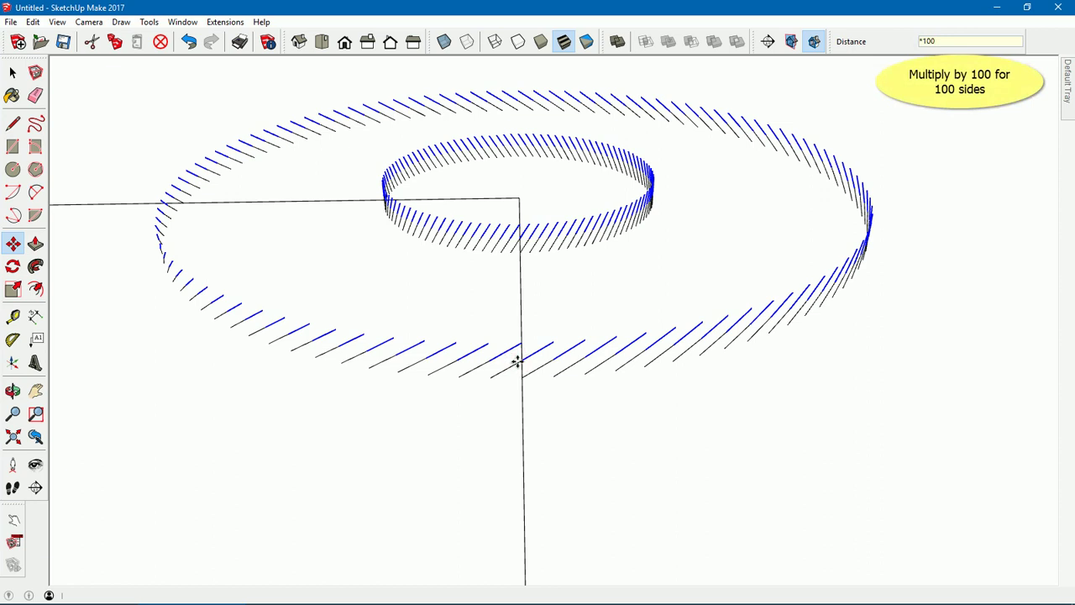
pyautogui.press('Return')
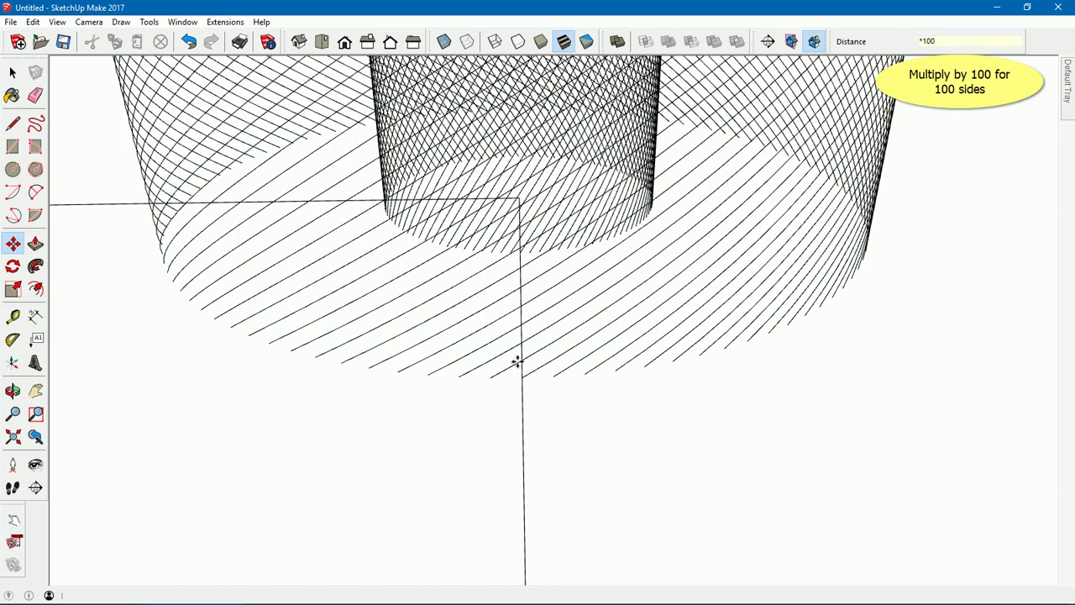
pyautogui.press('space')
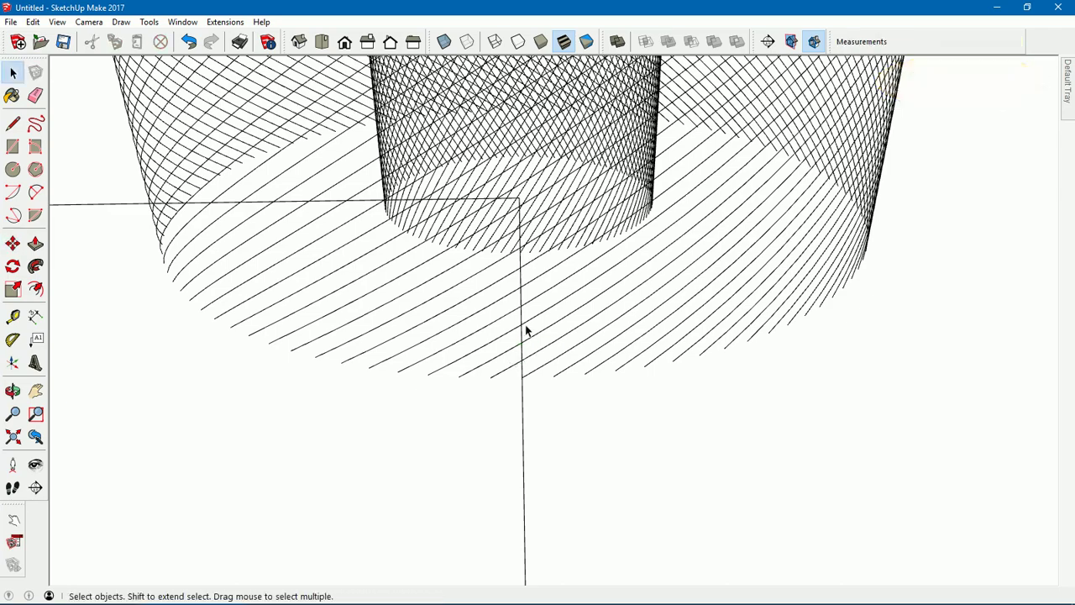
# - Orbit to a side view showing the full height of the stacked cylinders
pyautogui.scroll(-3, 525, 330)
pyautogui.scroll(-2, 526, 330)
pyautogui.scroll(-2, 526, 330)
pyautogui.moveTo(527, 307); pyautogui.dragTo(510, 490, button='middle')
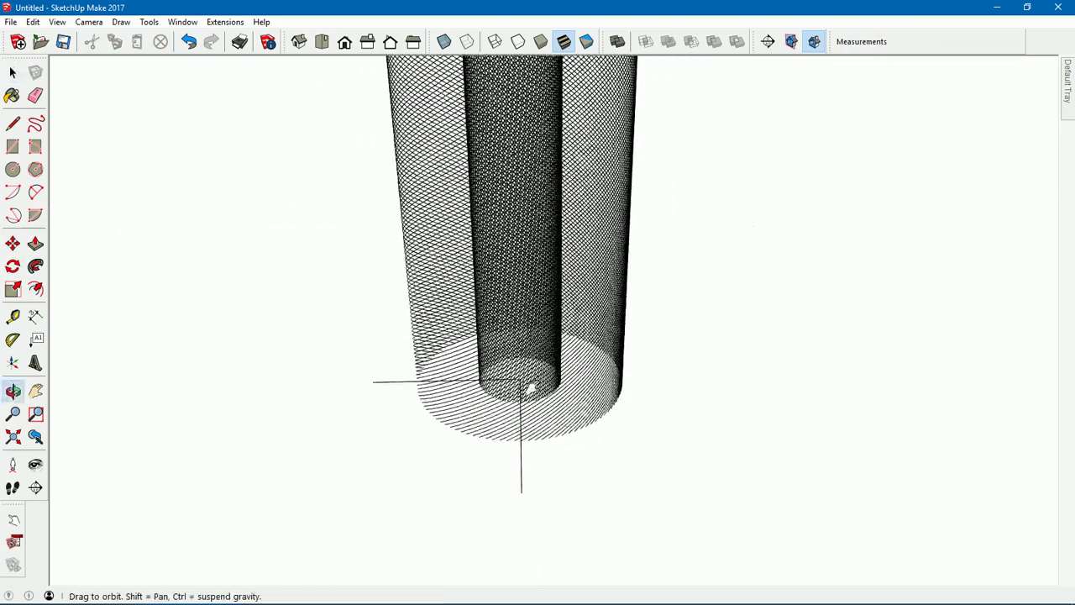
pyautogui.scroll(2, 509, 490)
pyautogui.scroll(1, 521, 494)
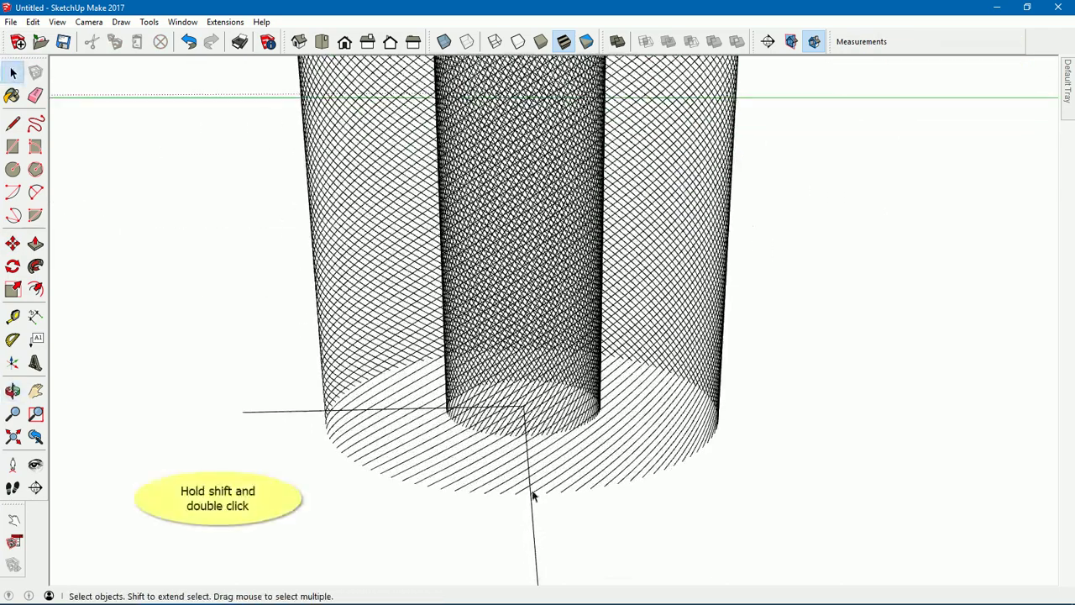
pyautogui.keyDown('shift'); pyautogui.click(535, 490); pyautogui.keyUp('shift')
pyautogui.scroll(-3, 557, 356)
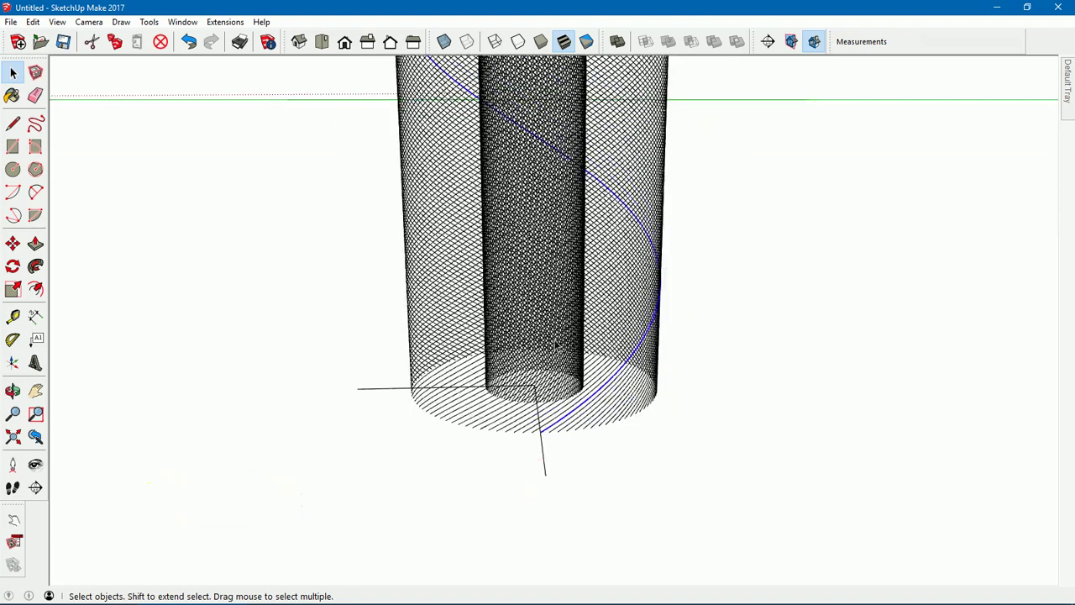
pyautogui.moveTo(557, 356); pyautogui.dragTo(535, 449, button='middle')
pyautogui.moveTo(535, 185)
pyautogui.mouseDown(button='middle')
pyautogui.moveTo(551, 206)
pyautogui.moveTo(545, 159)
pyautogui.mouseUp(button='middle')
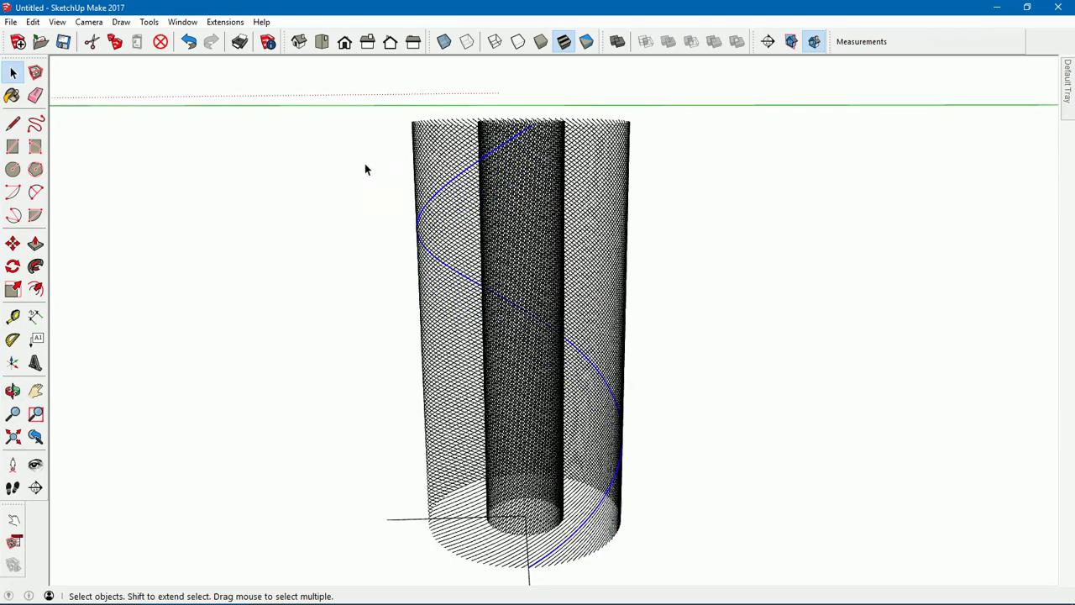
# - Window-select every edge in both stacked cylinders, then bring the base into close view
pyautogui.moveTo(367, 115); pyautogui.dragTo(732, 585)
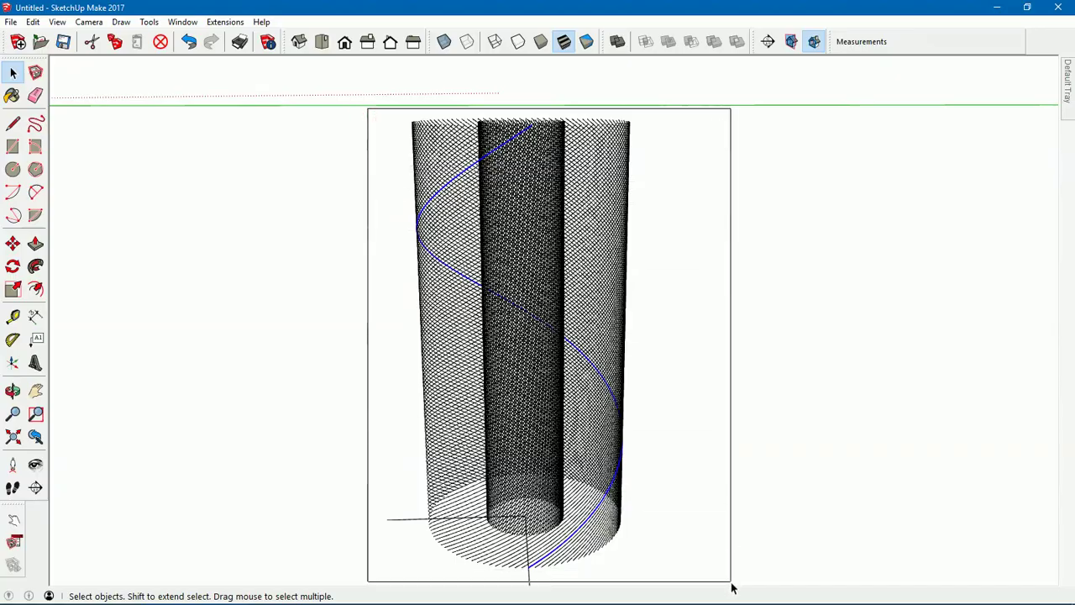
pyautogui.scroll(2, 559, 576)
pyautogui.scroll(2, 554, 562)
pyautogui.scroll(2, 504, 550)
pyautogui.scroll(2, 519, 532)
pyautogui.moveTo(519, 532); pyautogui.dragTo(559, 329, button='middle')
pyautogui.scroll(2, 559, 335)
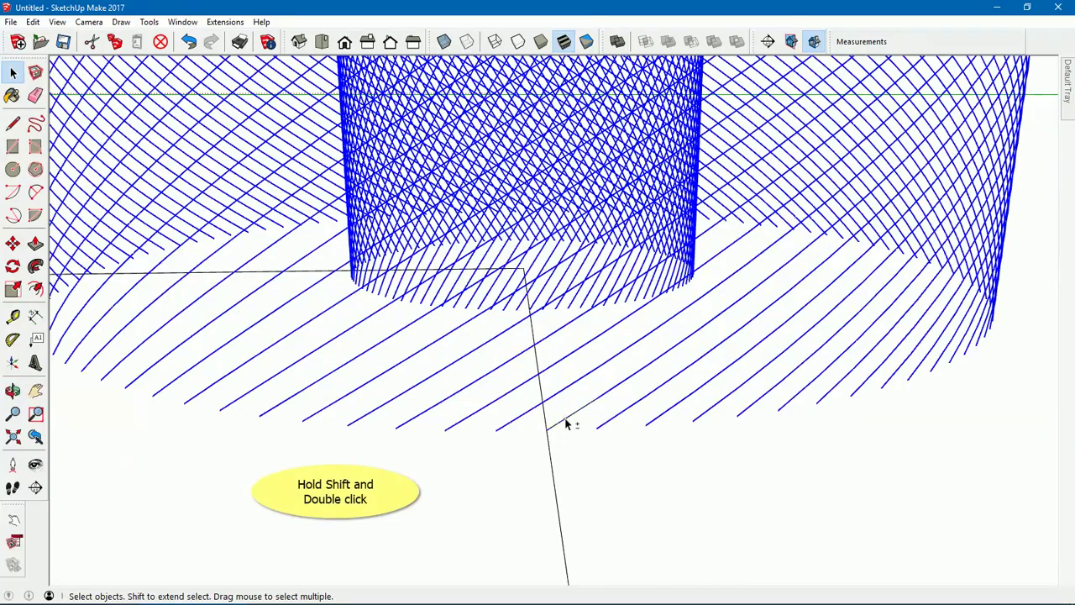
# - Deselect the two helical curves and delete all the other stacked edges
pyautogui.moveTo(546, 365)
pyautogui.mouseDown(button='middle')
pyautogui.moveTo(600, 366)
pyautogui.moveTo(593, 383)
pyautogui.mouseUp(button='middle')
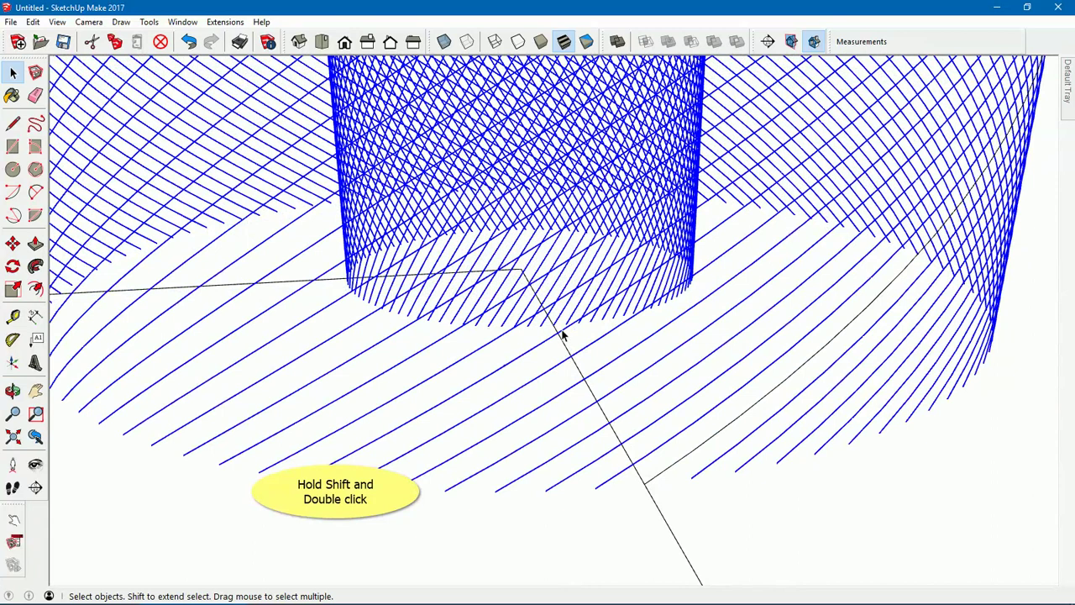
pyautogui.keyDown('shift'); pyautogui.doubleClick(556, 324); pyautogui.keyUp('shift')
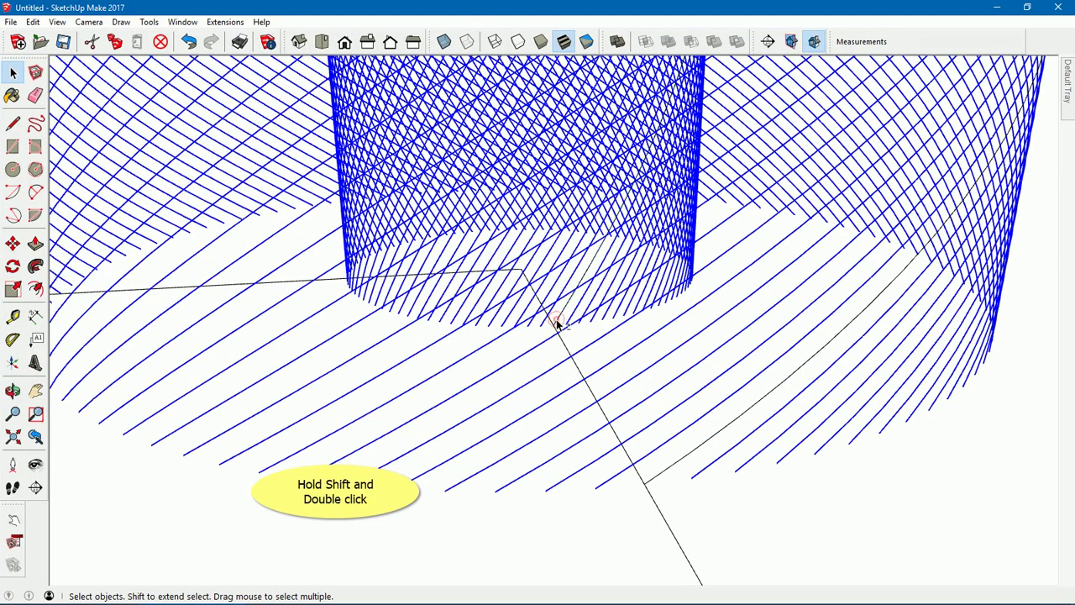
pyautogui.press('Delete')
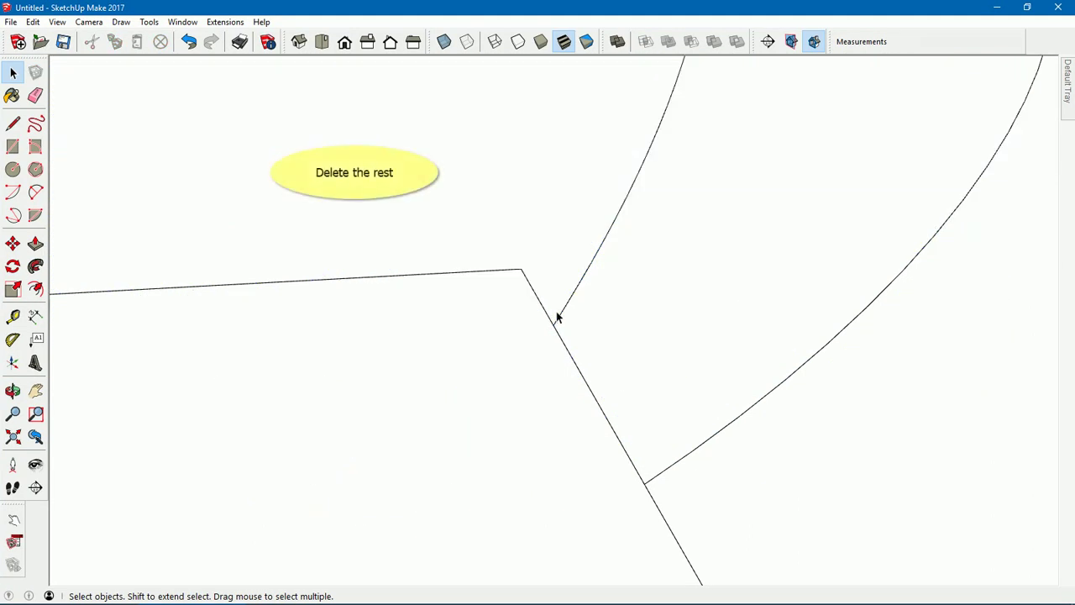
# - Window-select the two remaining helical curves and make them a group
pyautogui.moveTo(562, 287)
pyautogui.mouseDown(button='middle')
pyautogui.moveTo(573, 292)
pyautogui.moveTo(571, 379)
pyautogui.moveTo(549, 365)
pyautogui.moveTo(270, 369)
pyautogui.moveTo(494, 406)
pyautogui.moveTo(505, 286)
pyautogui.mouseUp(button='middle')
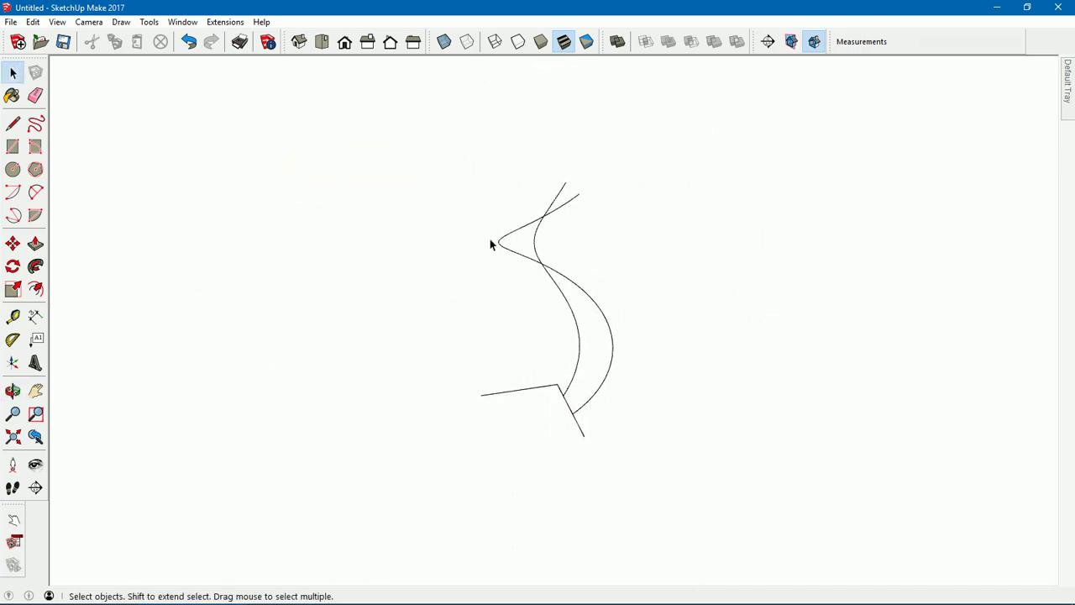
pyautogui.moveTo(479, 160); pyautogui.dragTo(707, 424)
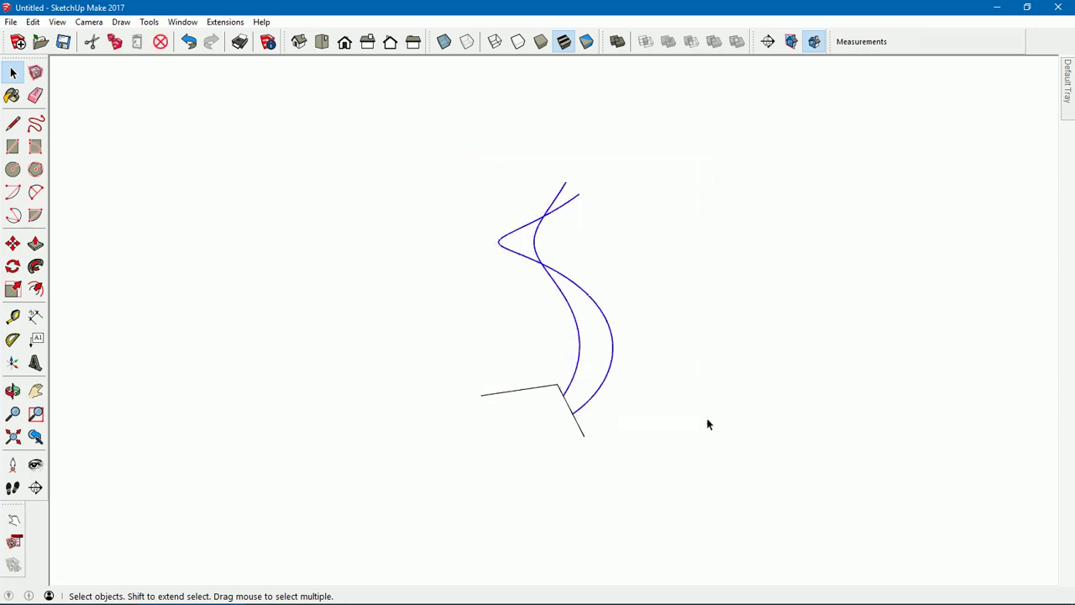
pyautogui.rightClick(540, 269)
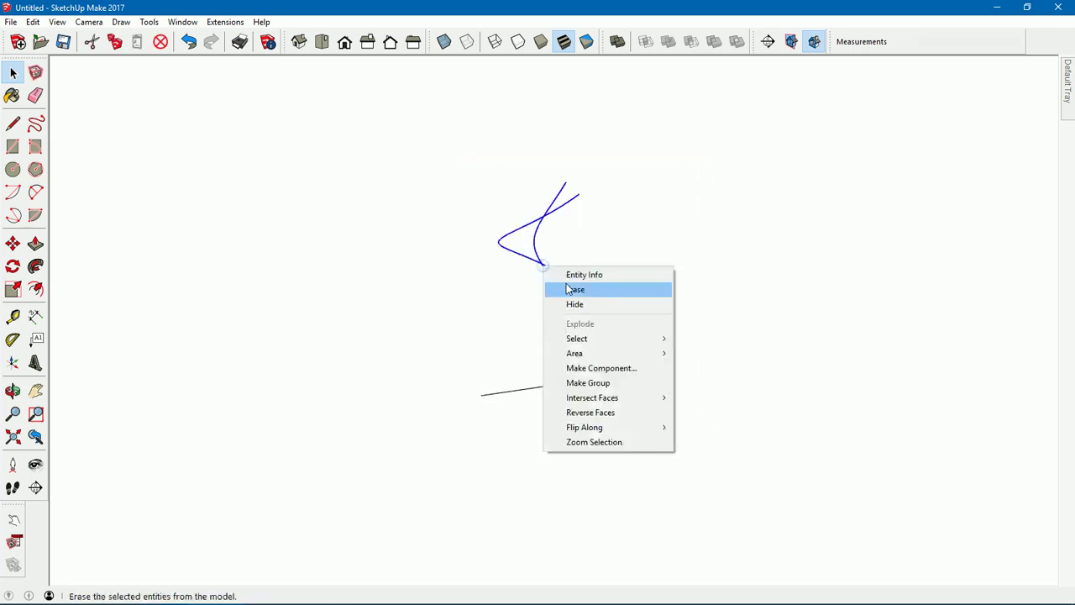
pyautogui.click(591, 382)
pyautogui.click(367, 376)
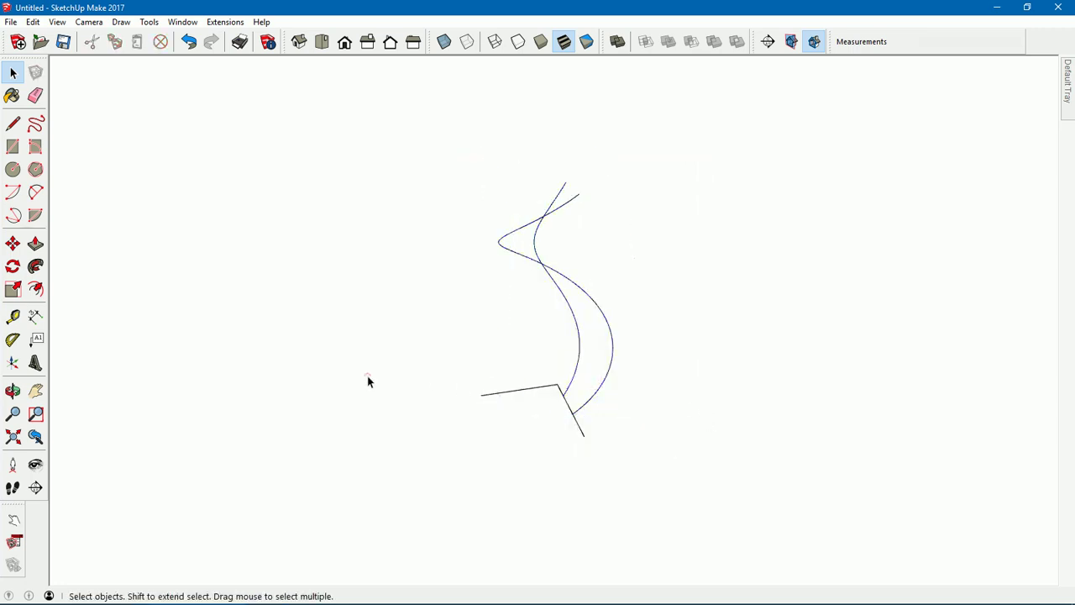
pyautogui.click(12, 169)
pyautogui.moveTo(285, 353); pyautogui.dragTo(382, 396, button='middle')
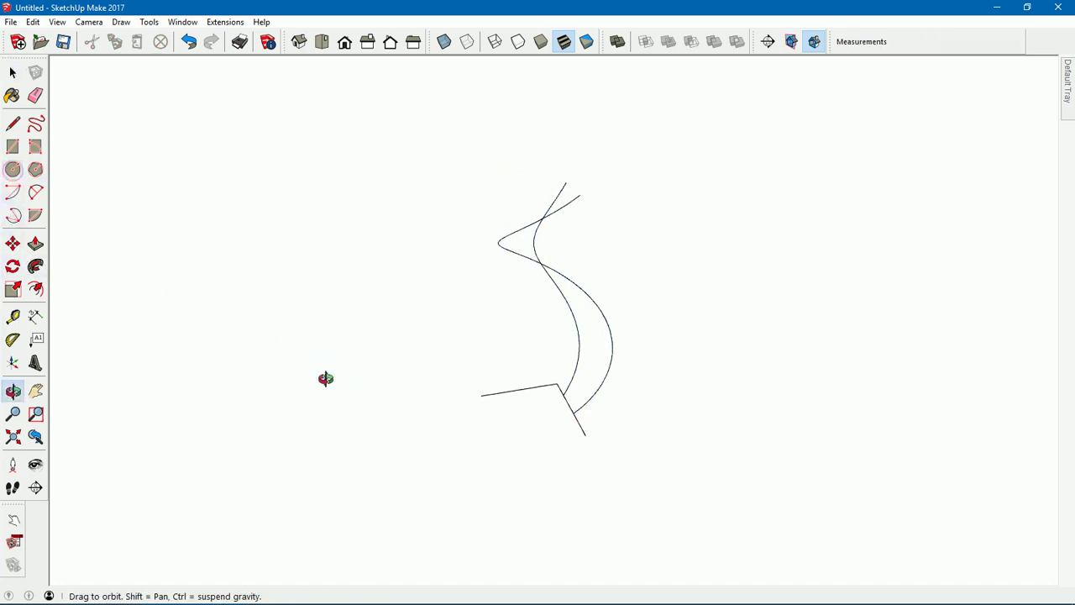
pyautogui.click(553, 381)
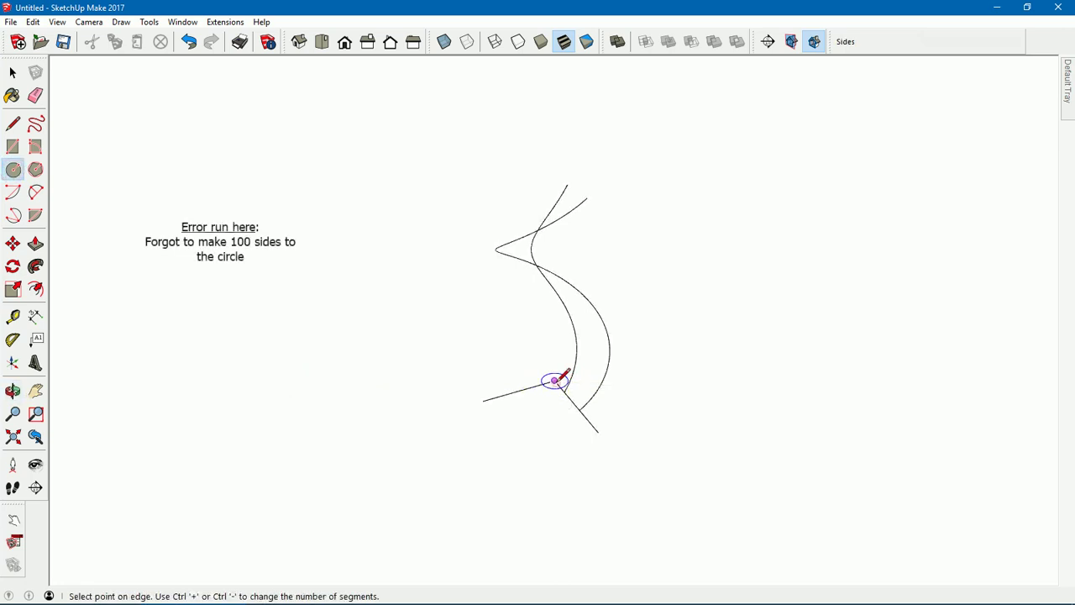
pyautogui.click(564, 391)
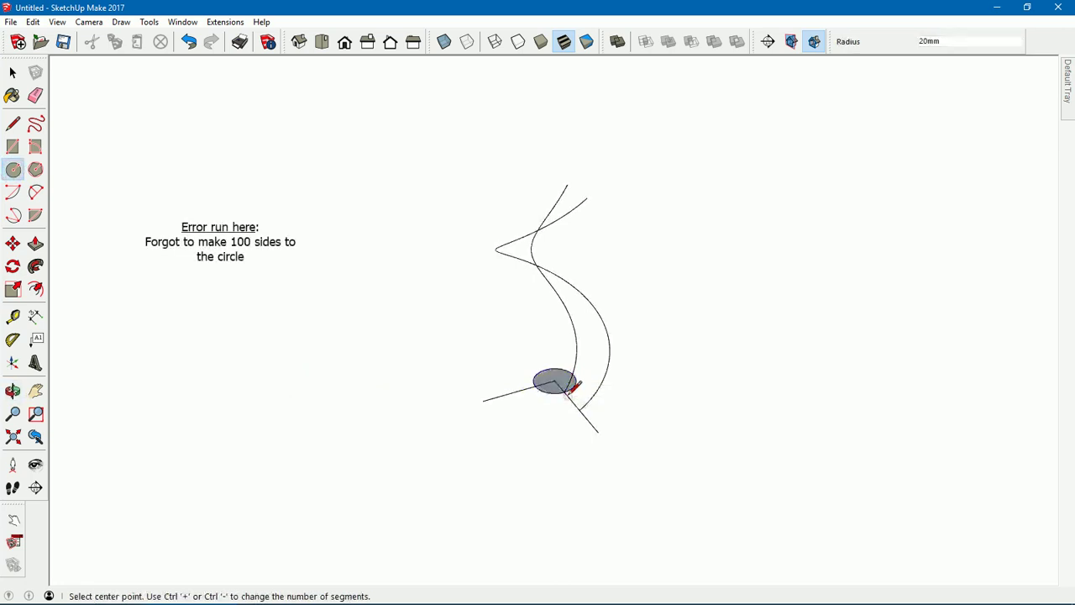
pyautogui.click(555, 381)
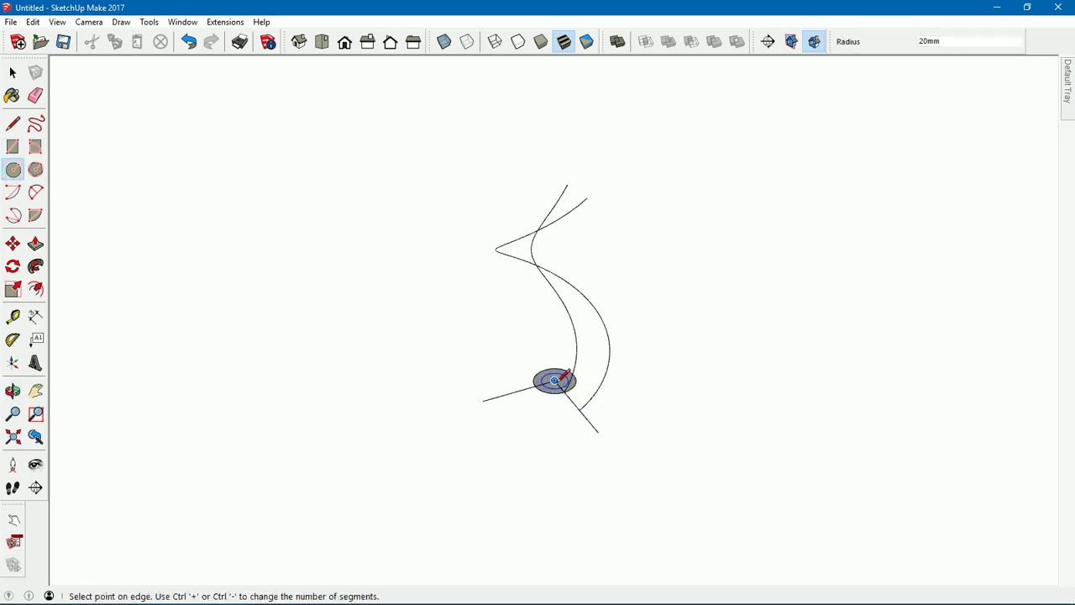
pyautogui.click(582, 401)
pyautogui.moveTo(588, 395); pyautogui.dragTo(571, 420, button='middle')
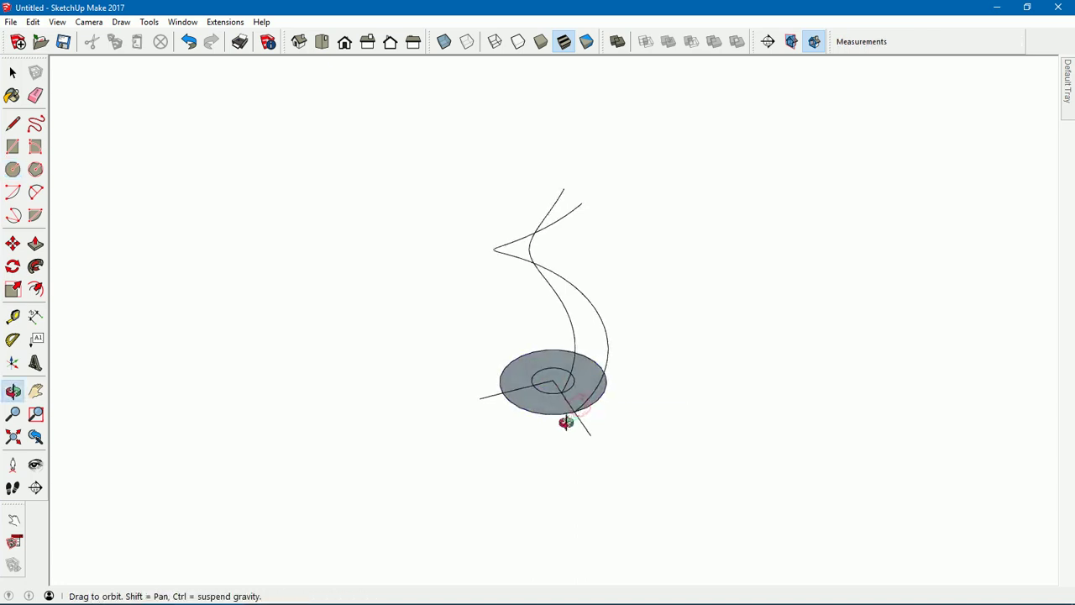
pyautogui.scroll(2, 569, 392)
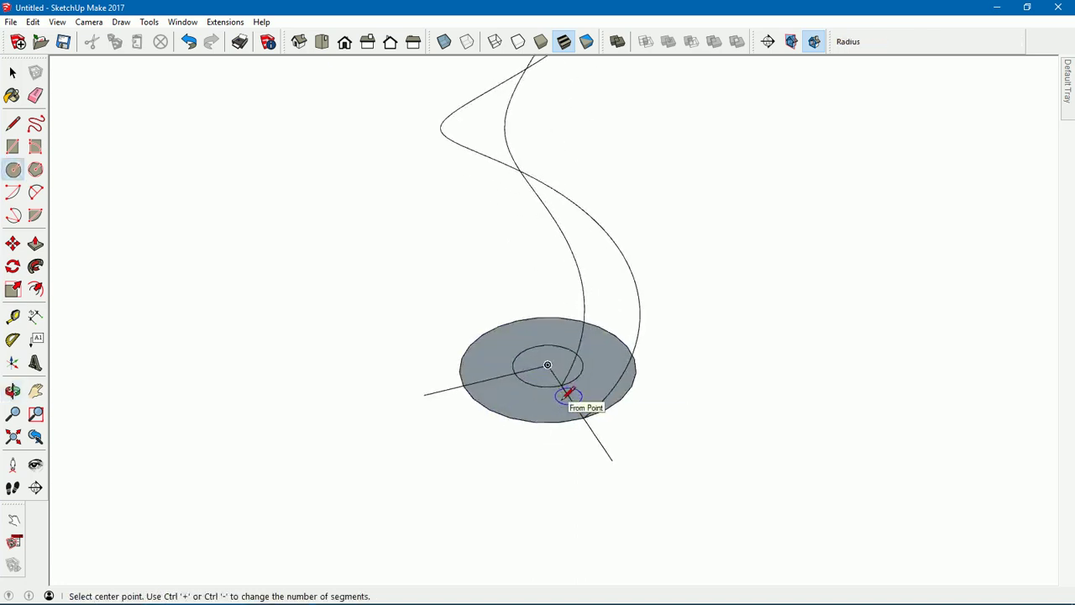
pyautogui.scroll(1, 569, 393)
pyautogui.press('p')
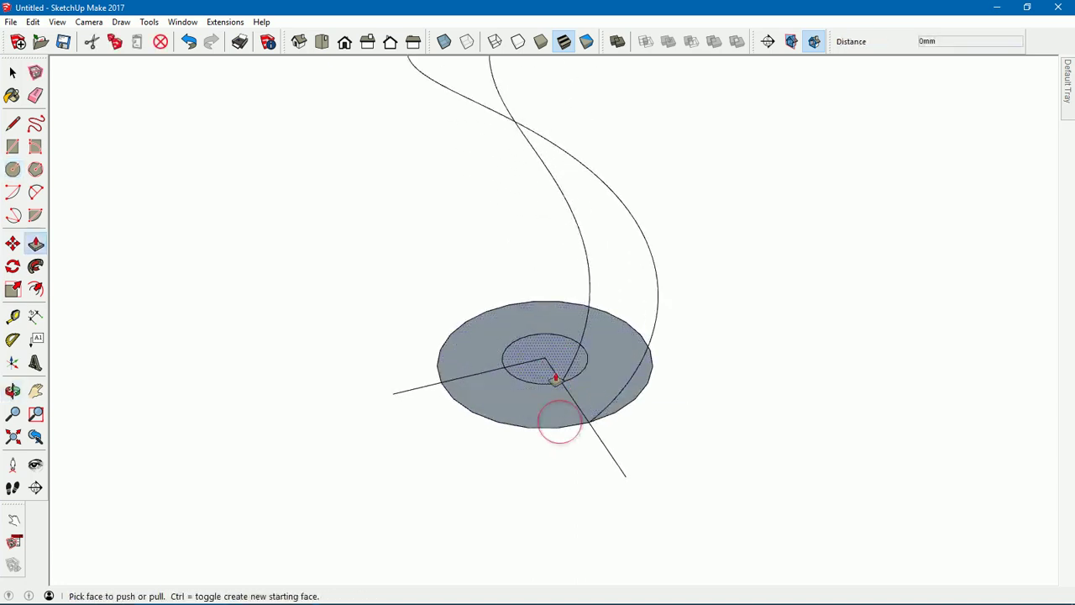
pyautogui.hotkey('ctrl', 'z')
pyautogui.hotkey('ctrl', 'z')
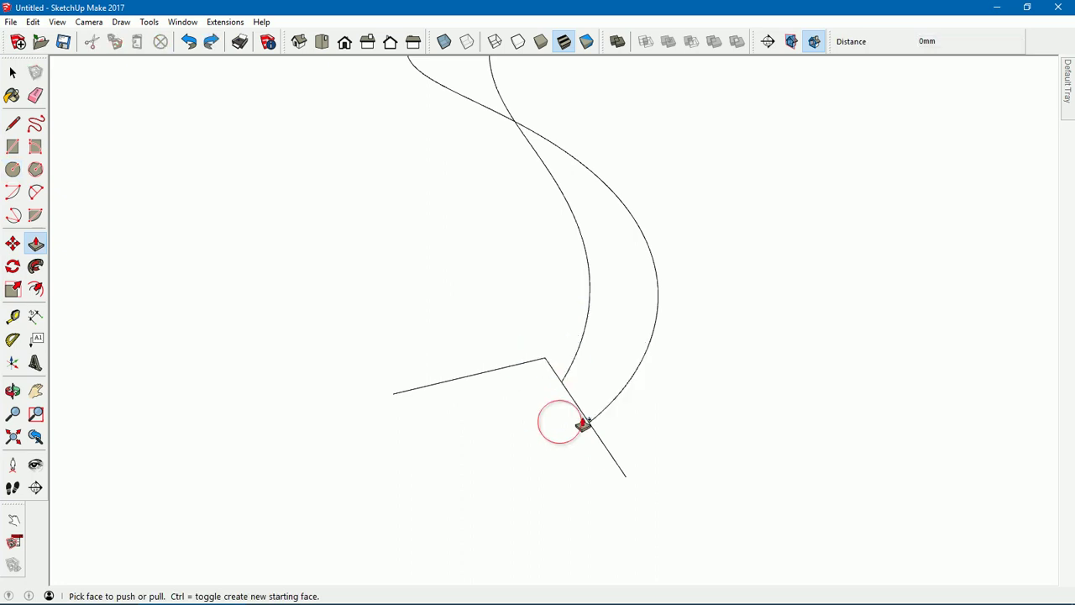
pyautogui.press('c')
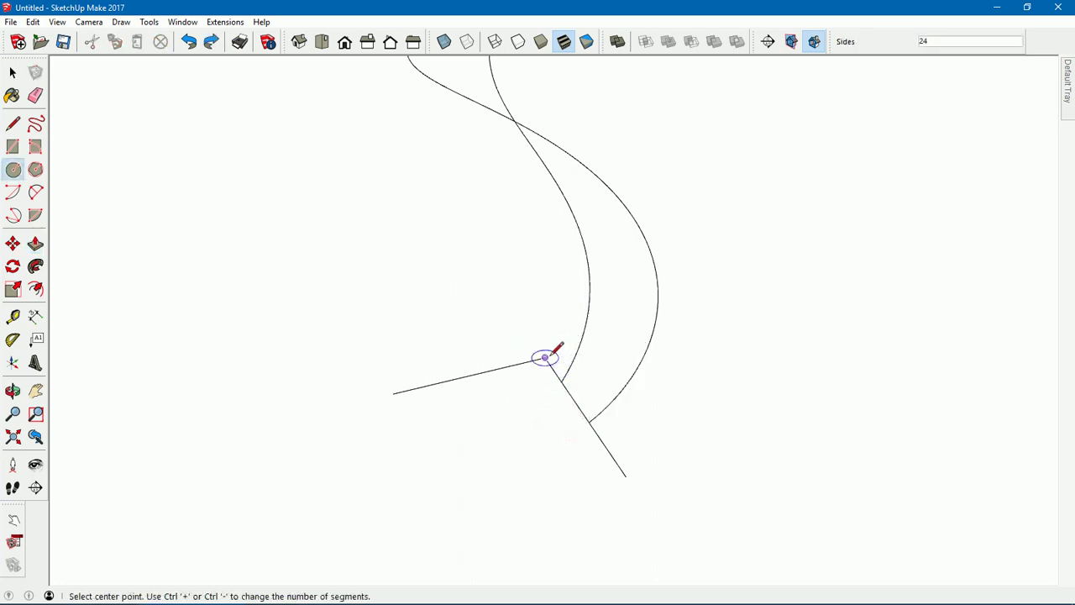
# - Draw concentric 100-sided circles of 20 mm and 50 mm radius at the lines' corner
pyautogui.click(545, 358)
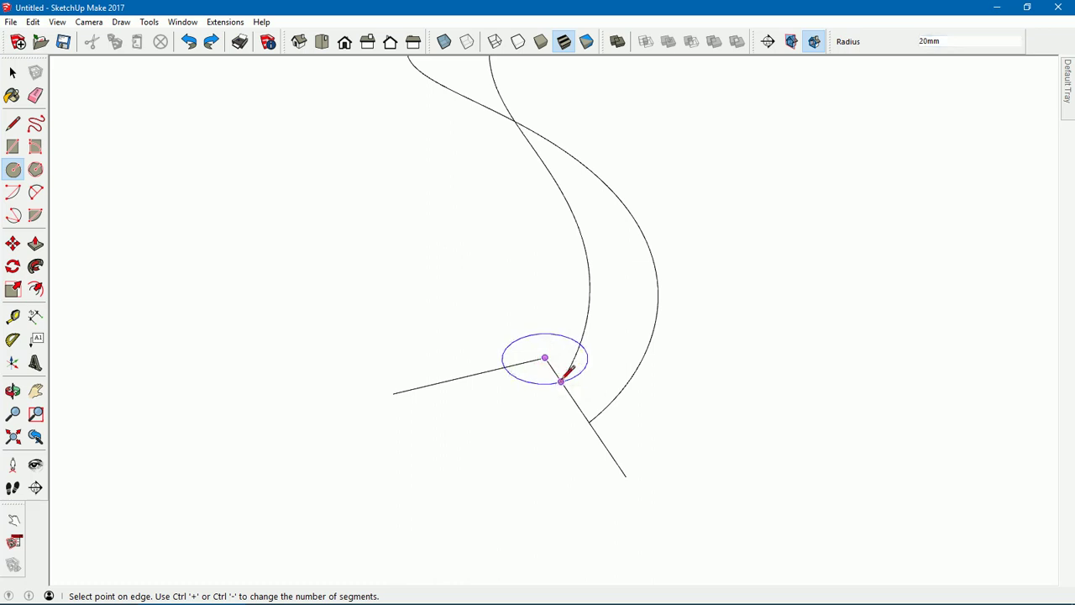
pyautogui.click(568, 371)
pyautogui.write('100s')
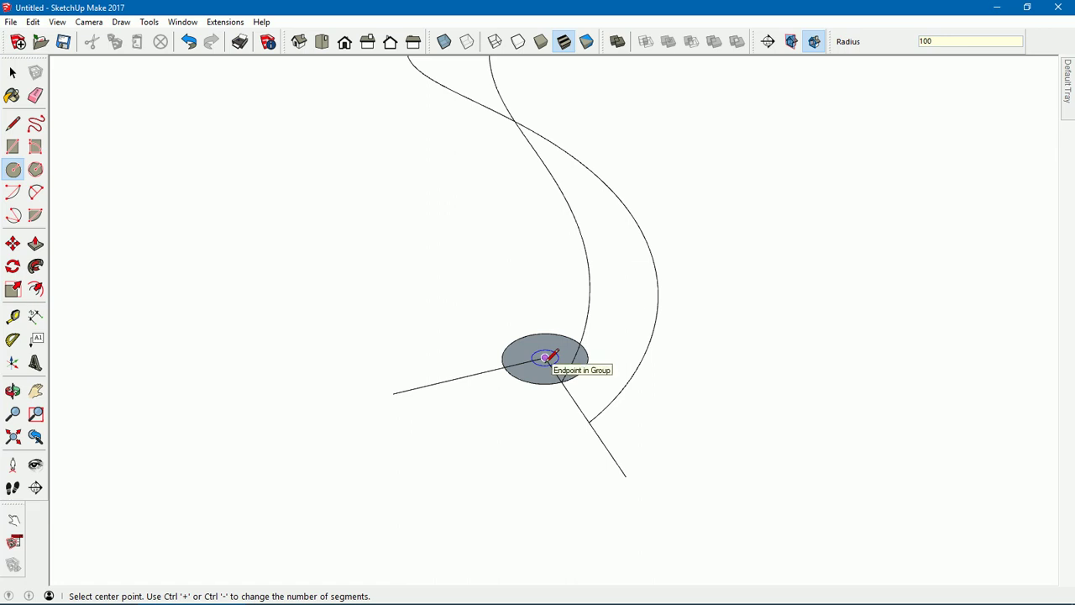
pyautogui.click(545, 358)
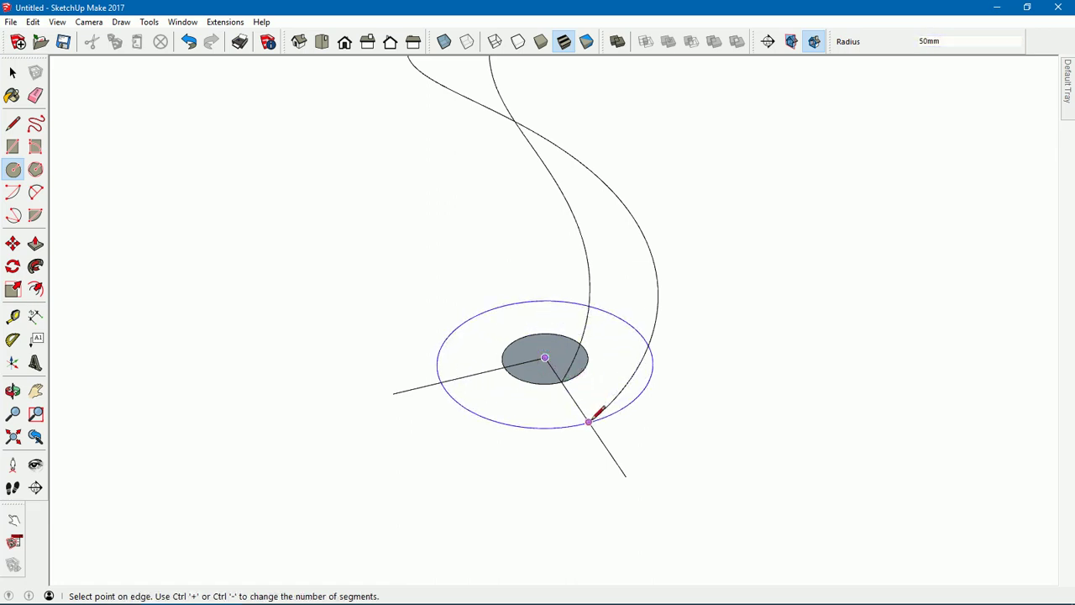
pyautogui.click(588, 421)
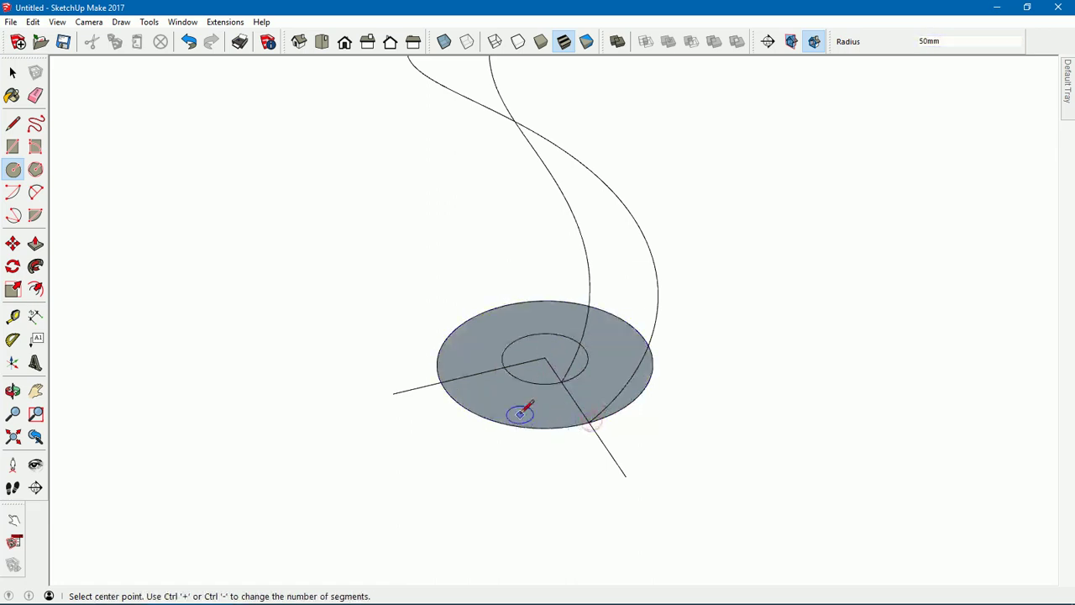
# - Push/Pull the inner circle up 20 mm into a cylinder
pyautogui.press('p')
pyautogui.moveTo(561, 352); pyautogui.dragTo(569, 326)
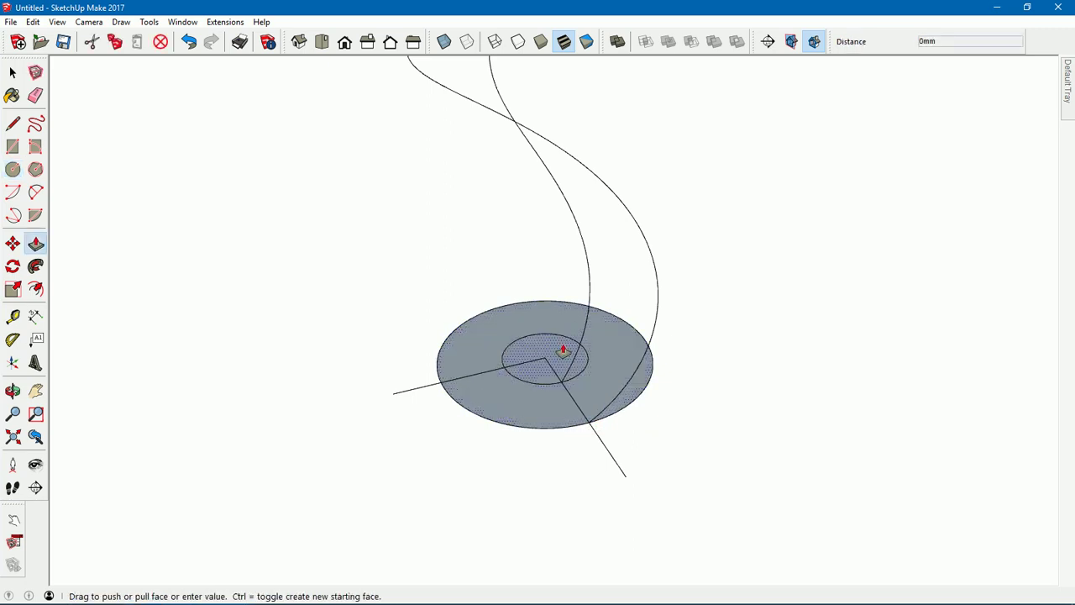
pyautogui.write('20')
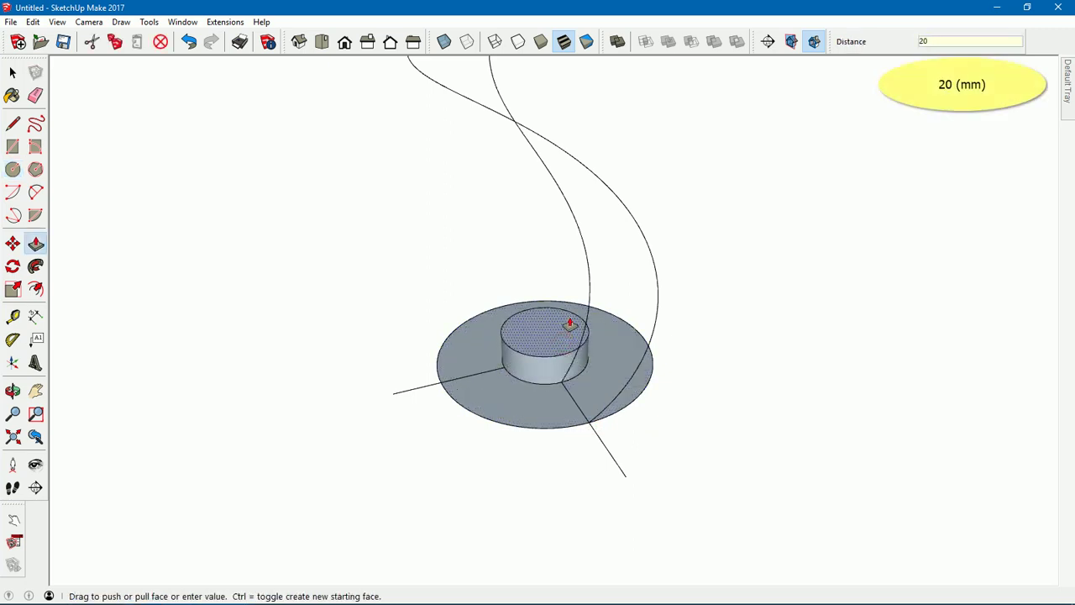
pyautogui.press('Return')
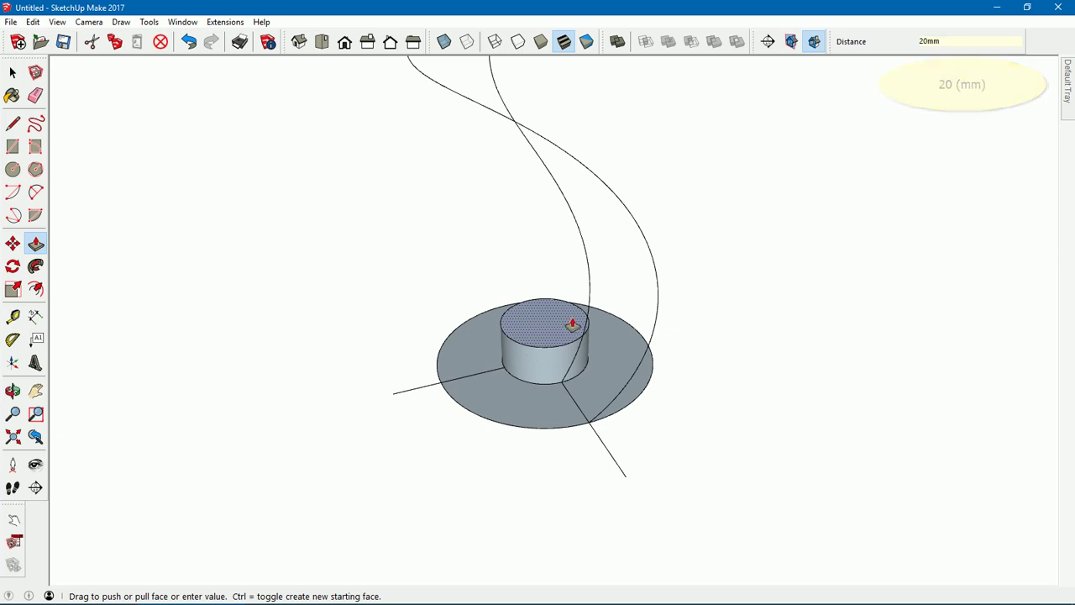
pyautogui.moveTo(571, 319); pyautogui.dragTo(624, 305, button='middle')
pyautogui.scroll(5, 571, 353)
pyautogui.scroll(2, 604, 346)
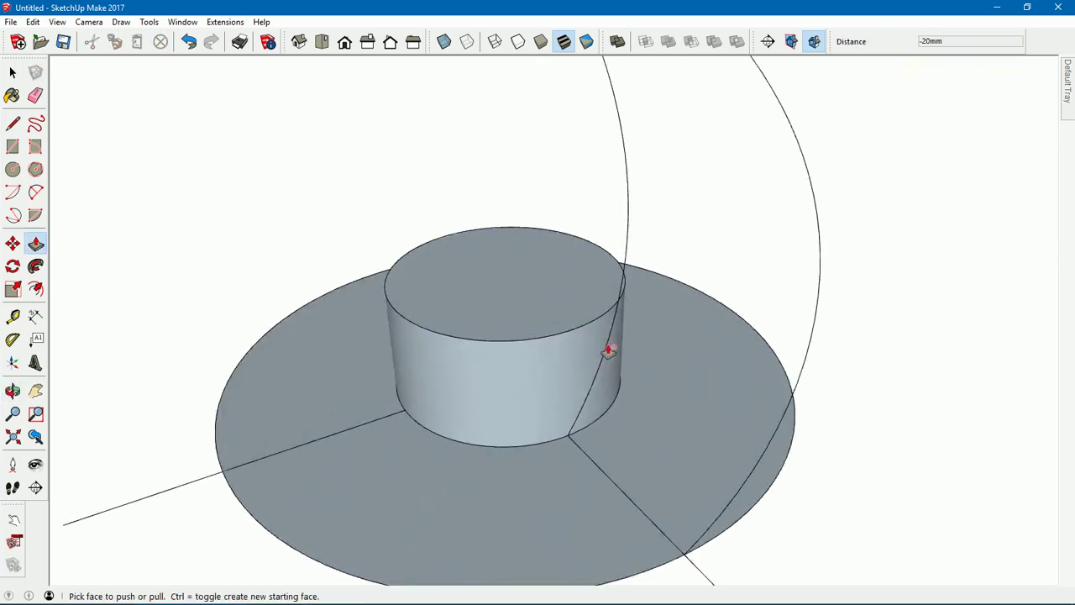
pyautogui.scroll(3, 607, 348)
pyautogui.moveTo(607, 348)
pyautogui.mouseDown(button='middle')
pyautogui.moveTo(427, 216)
pyautogui.moveTo(372, 163)
pyautogui.moveTo(375, 127)
pyautogui.moveTo(420, 183)
pyautogui.moveTo(465, 214)
pyautogui.moveTo(350, 110)
pyautogui.moveTo(405, 180)
pyautogui.moveTo(441, 262)
pyautogui.mouseUp(button='middle')
pyautogui.press('l')
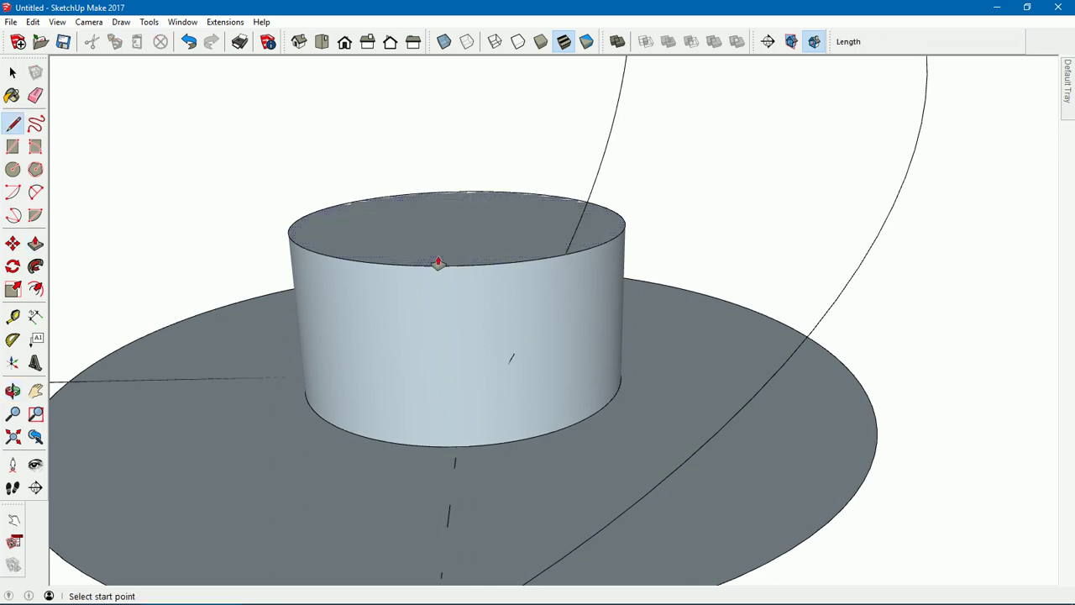
pyautogui.click(565, 252)
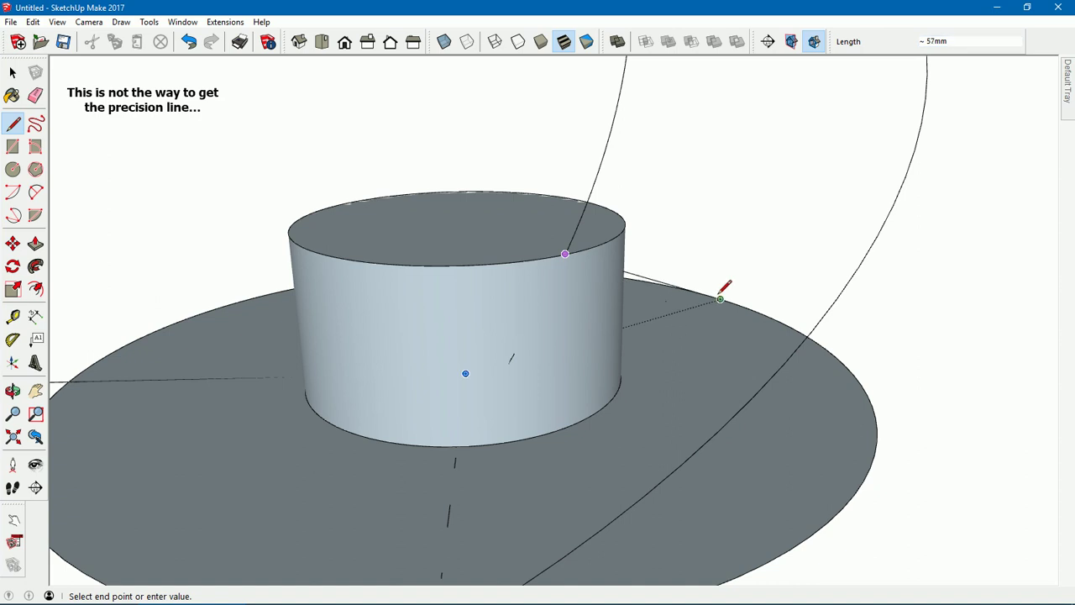
pyautogui.scroll(-2, 720, 296)
pyautogui.scroll(-3, 731, 288)
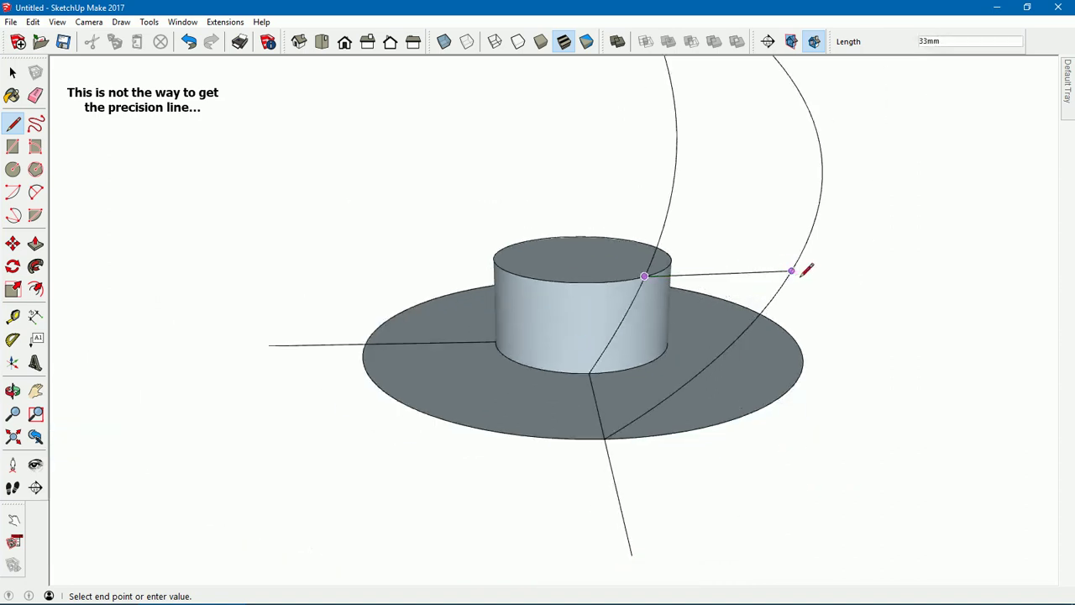
pyautogui.press('Escape')
pyautogui.moveTo(811, 278)
pyautogui.mouseDown(button='middle')
pyautogui.moveTo(606, 309)
pyautogui.moveTo(395, 213)
pyautogui.moveTo(357, 218)
pyautogui.moveTo(375, 271)
pyautogui.moveTo(538, 309)
pyautogui.moveTo(643, 360)
pyautogui.moveTo(640, 348)
pyautogui.mouseUp(button='middle')
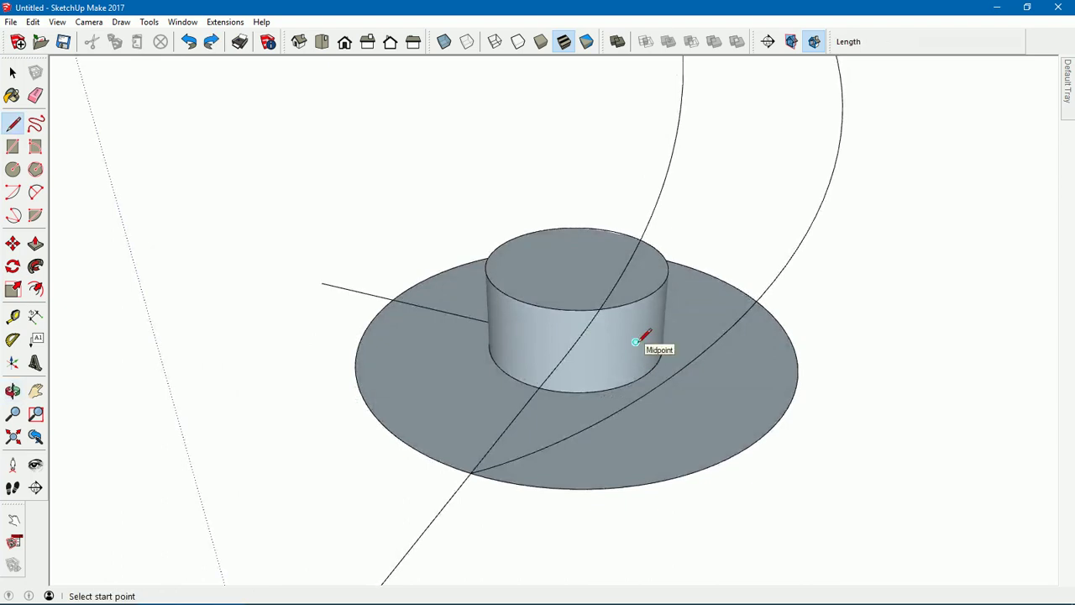
# - Raise the outer ring 20 mm and draw a 30 mm line from the inner circle to the outer edge
pyautogui.press('p')
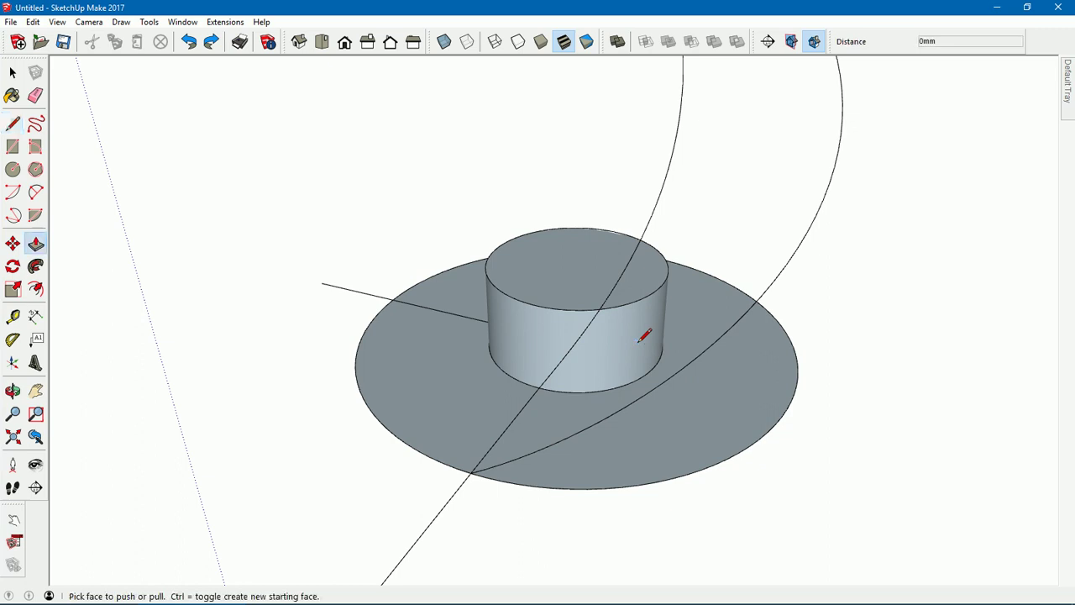
pyautogui.doubleClick(653, 441)
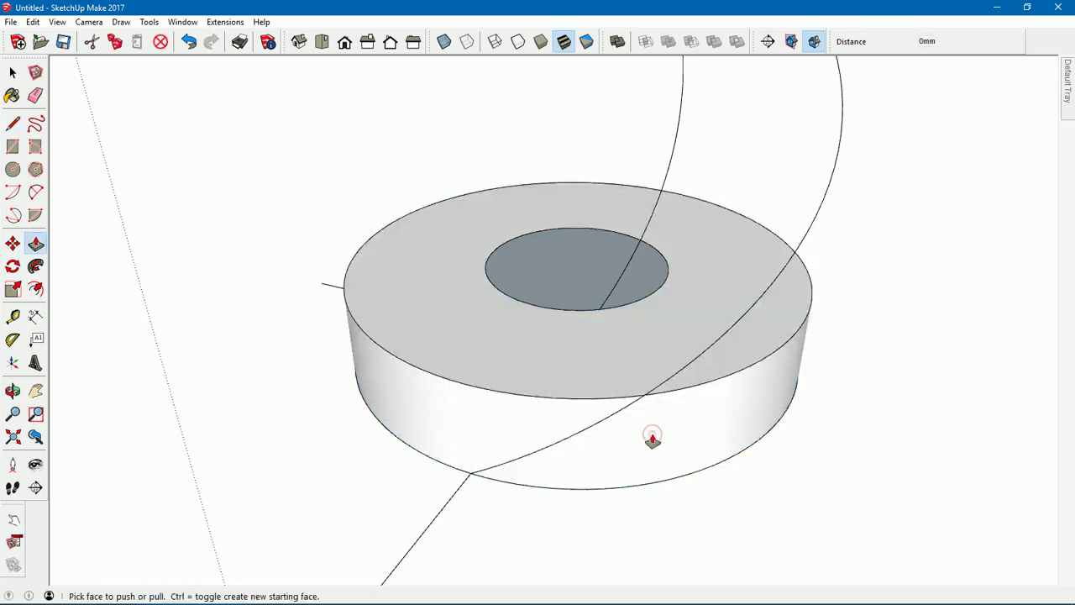
pyautogui.press('l')
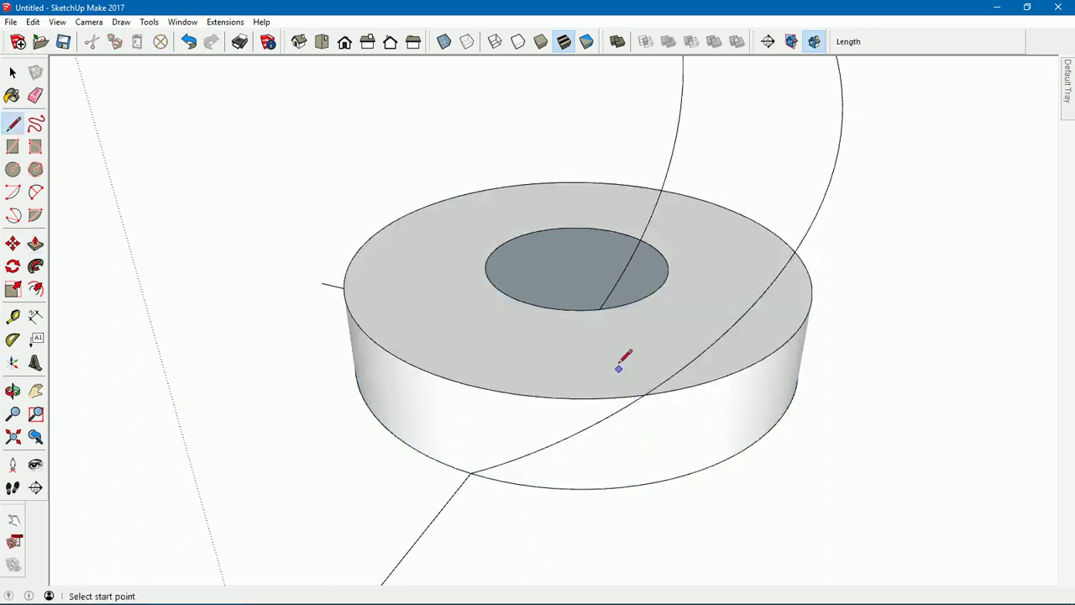
pyautogui.scroll(2, 611, 303)
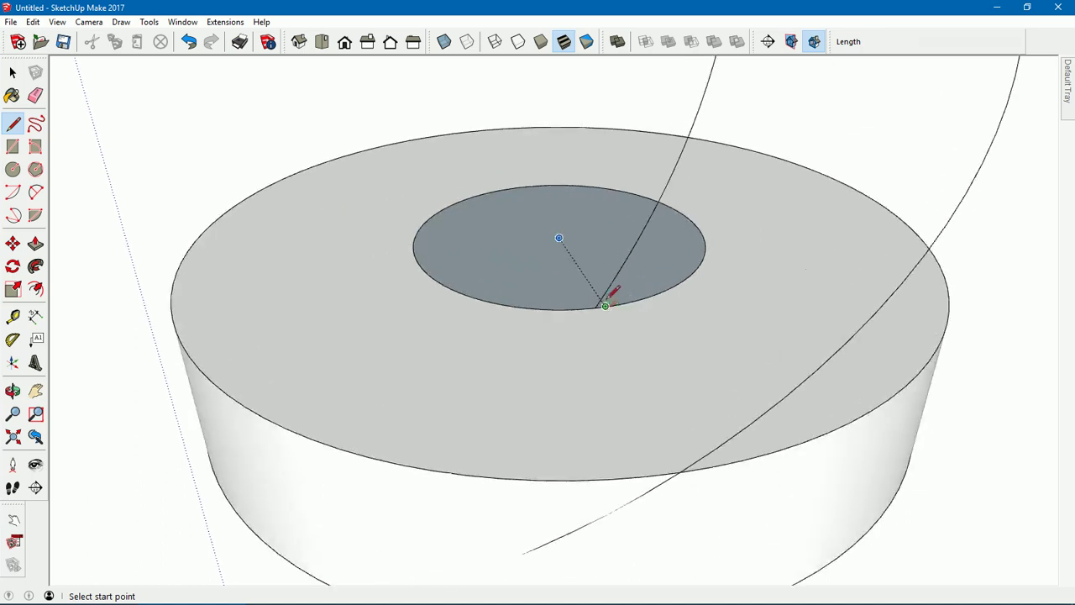
pyautogui.scroll(2, 612, 307)
pyautogui.scroll(3, 607, 314)
pyautogui.moveTo(675, 348)
pyautogui.mouseDown(button='middle')
pyautogui.moveTo(748, 357)
pyautogui.moveTo(767, 345)
pyautogui.moveTo(948, 347)
pyautogui.moveTo(652, 365)
pyautogui.moveTo(571, 176)
pyautogui.moveTo(526, 116)
pyautogui.moveTo(545, 134)
pyautogui.mouseUp(button='middle')
pyautogui.click(652, 352)
pyautogui.scroll(-3, 654, 350)
pyautogui.click(680, 268)
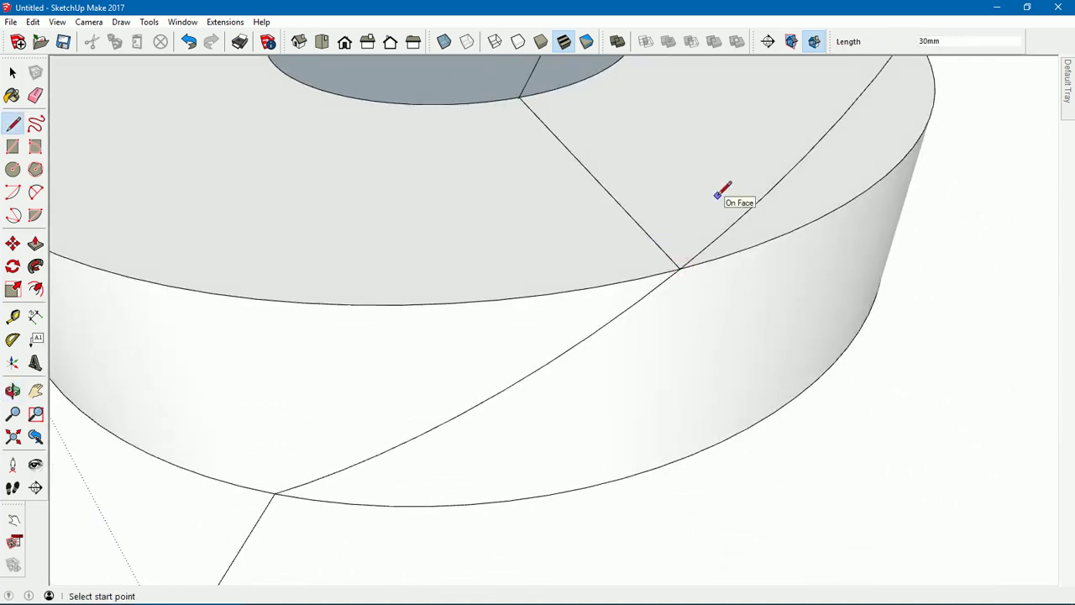
pyautogui.scroll(-3, 723, 192)
pyautogui.scroll(-2, 722, 189)
pyautogui.moveTo(666, 215)
pyautogui.mouseDown(button='middle')
pyautogui.moveTo(619, 300)
pyautogui.moveTo(576, 293)
pyautogui.moveTo(583, 302)
pyautogui.mouseUp(button='middle')
pyautogui.scroll(-2, 634, 267)
pyautogui.press('space')
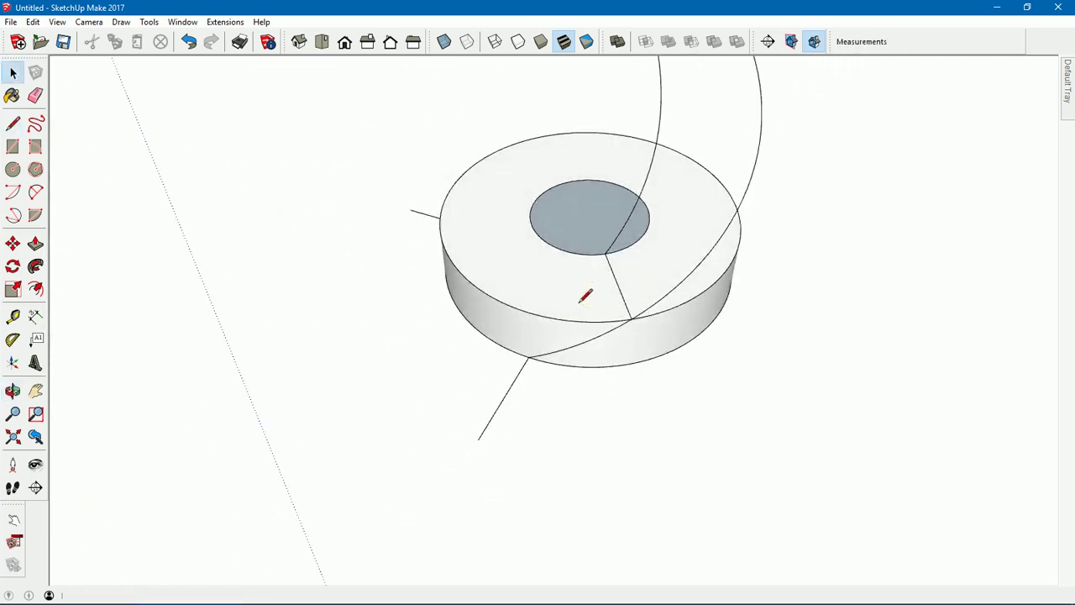
# - Erase the ring's top outer edge, then undo to restore the raised ring
pyautogui.press('e')
pyautogui.click(573, 319)
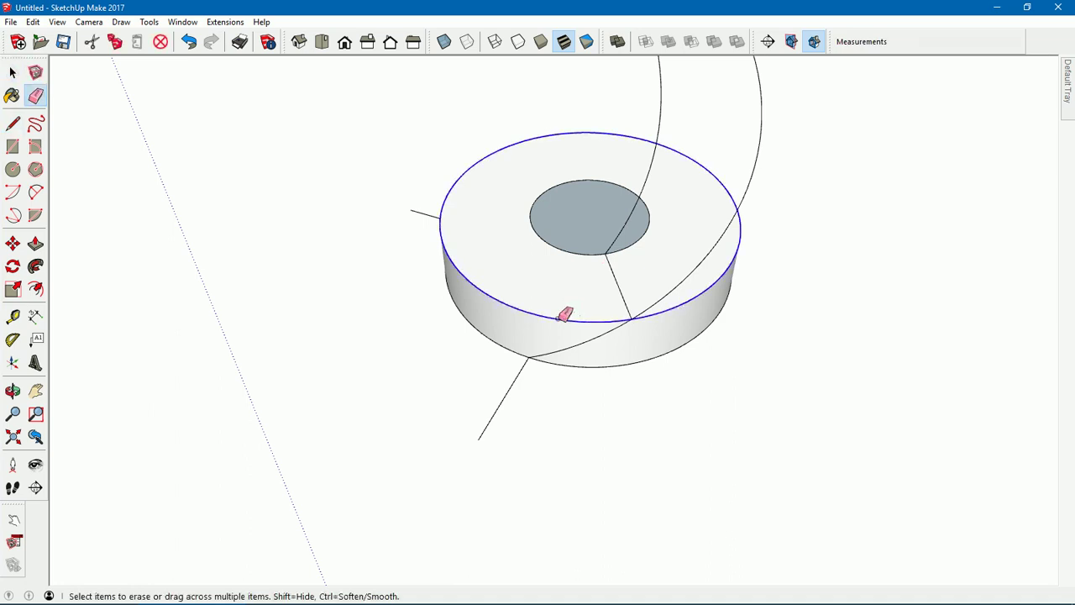
pyautogui.moveTo(574, 318); pyautogui.dragTo(597, 267, button='middle')
pyautogui.moveTo(718, 183)
pyautogui.mouseDown()
pyautogui.moveTo(753, 173)
pyautogui.moveTo(753, 192)
pyautogui.mouseUp()
pyautogui.press('e')
pyautogui.hotkey('ctrl', 'z')
# - Delete the ring's top face and its side wall
pyautogui.press('space')
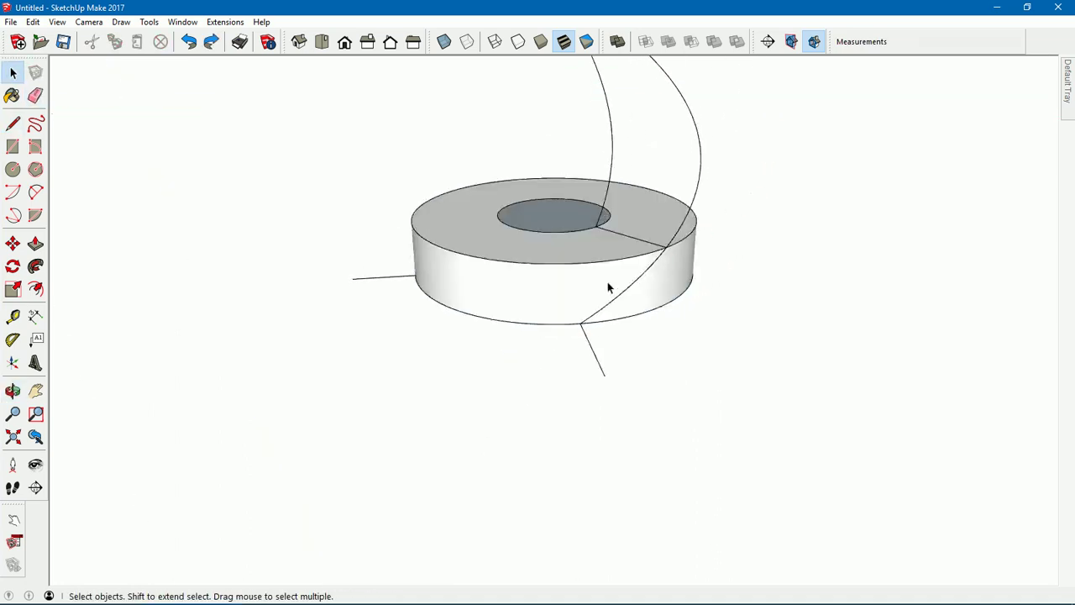
pyautogui.click(577, 254)
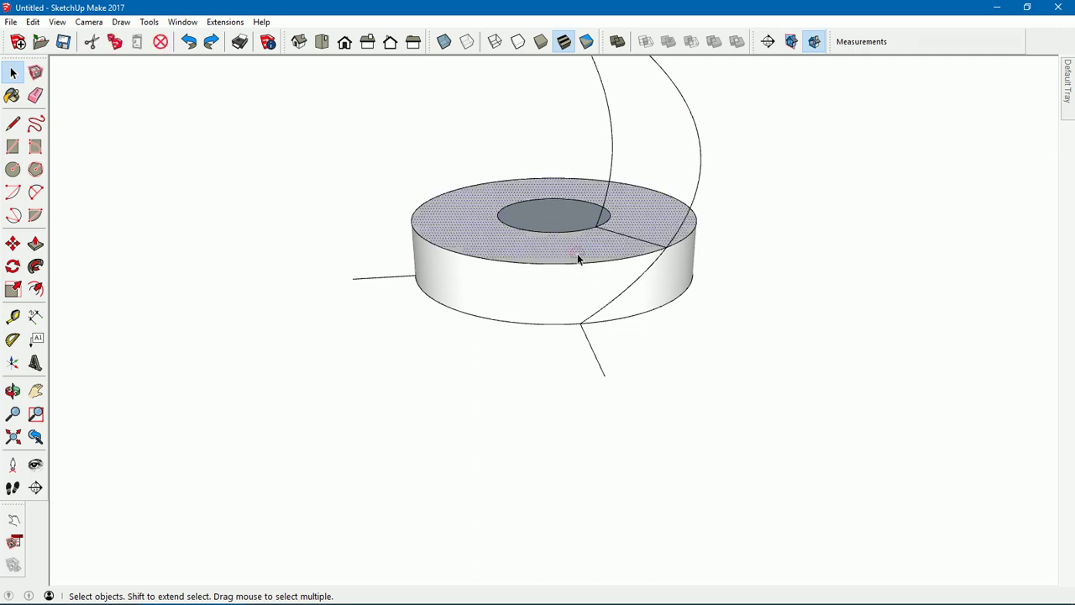
pyautogui.press('Delete')
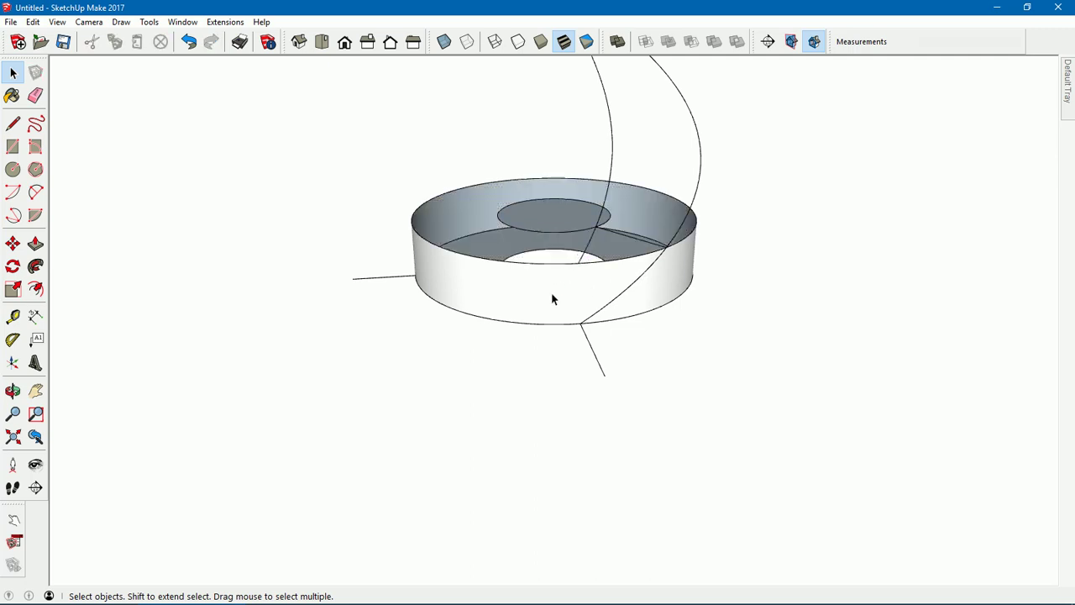
pyautogui.click(551, 292)
pyautogui.press('Delete')
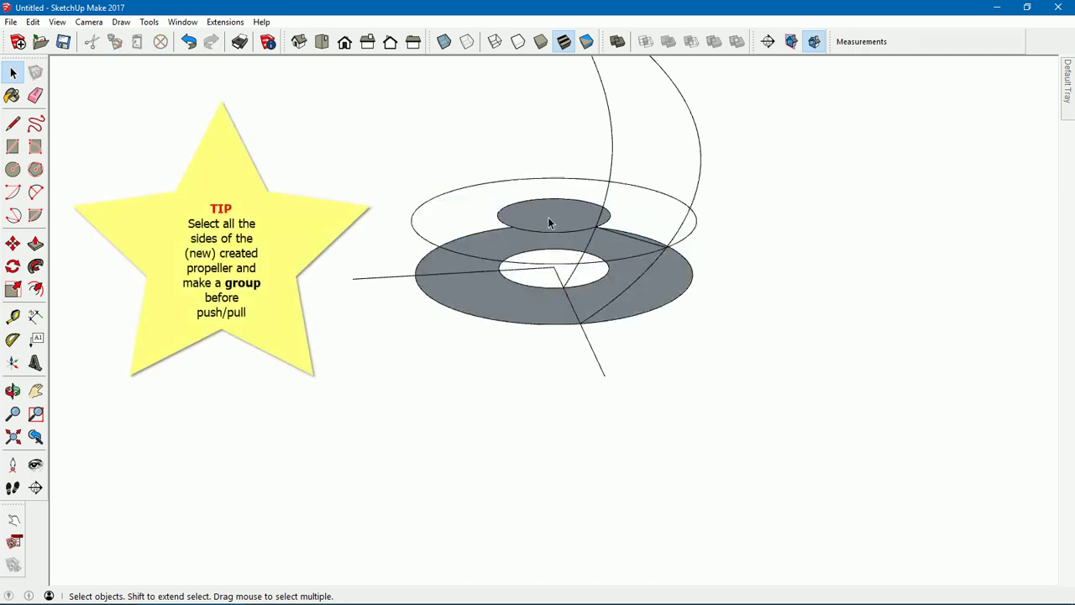
# - Push/Pull the inner circle into a 23 mm cylinder
pyautogui.press('p')
pyautogui.moveTo(548, 220); pyautogui.dragTo(543, 285)
pyautogui.moveTo(542, 285); pyautogui.dragTo(475, 353, button='middle')
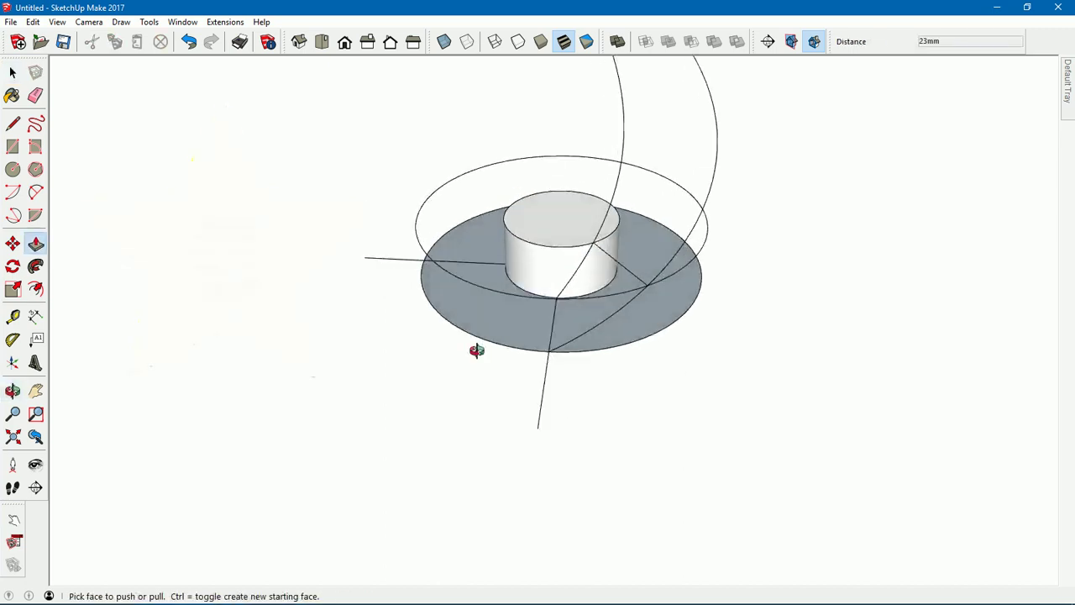
# - Erase the large outer guide circle, undoing an accidental erase of the thread arc
pyautogui.press('e')
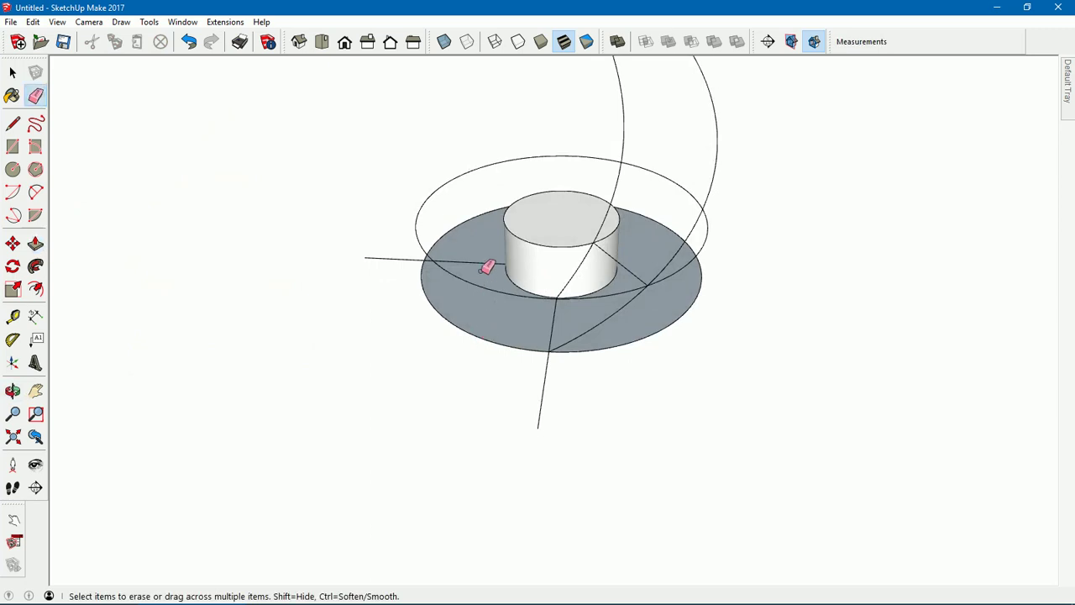
pyautogui.click(454, 178)
pyautogui.moveTo(454, 178); pyautogui.dragTo(464, 220, button='middle')
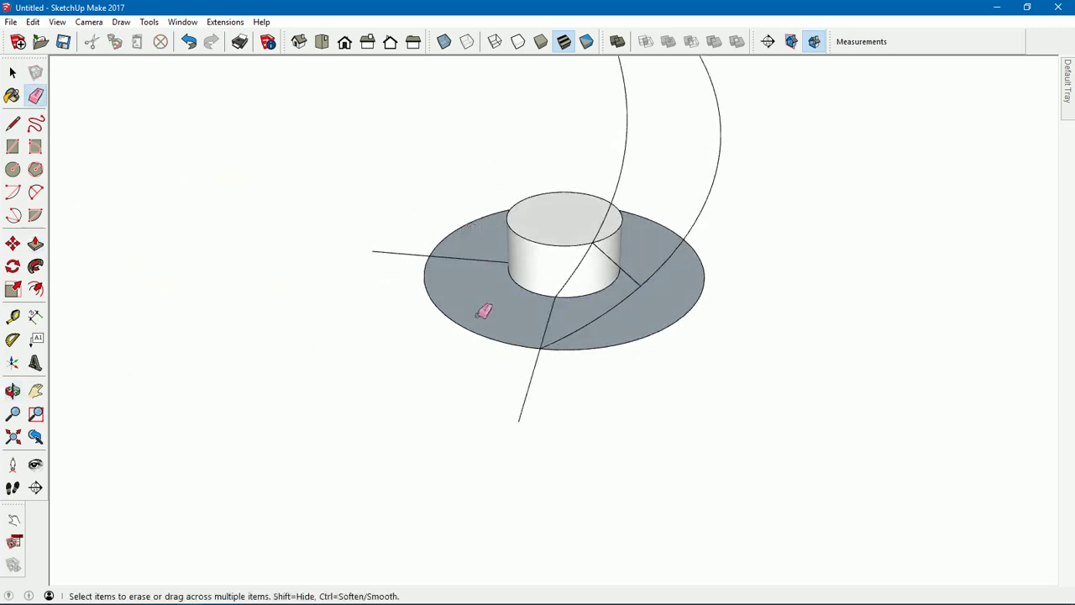
pyautogui.moveTo(509, 378); pyautogui.dragTo(569, 409, button='middle')
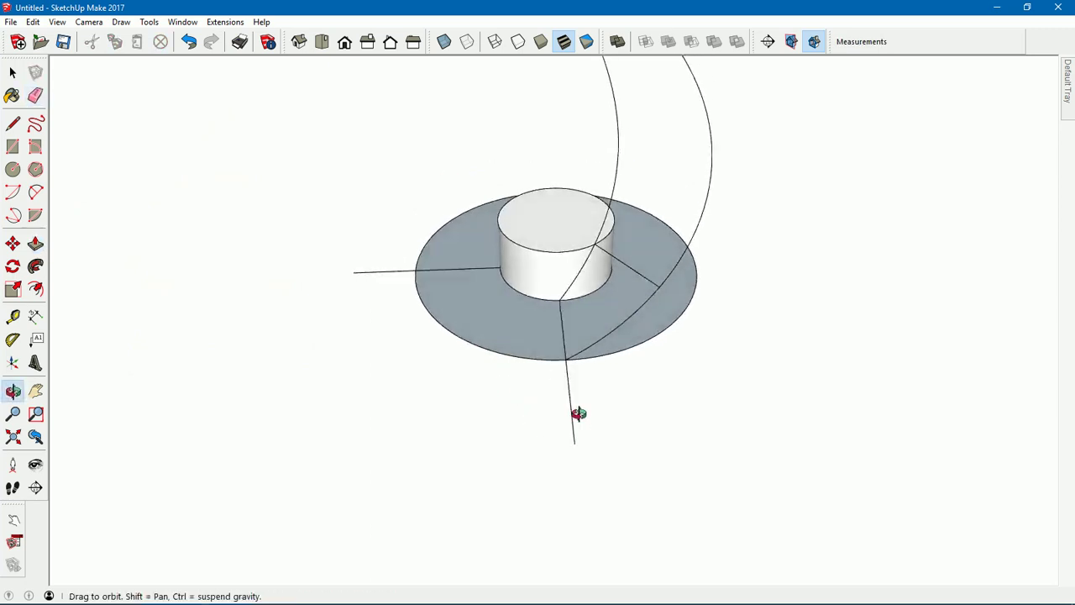
pyautogui.scroll(2, 658, 314)
pyautogui.scroll(1, 659, 311)
pyautogui.moveTo(658, 311)
pyautogui.mouseDown(button='middle')
pyautogui.moveTo(660, 297)
pyautogui.moveTo(655, 338)
pyautogui.mouseUp(button='middle')
pyautogui.click(552, 177)
pyautogui.hotkey('ctrl', 'z')
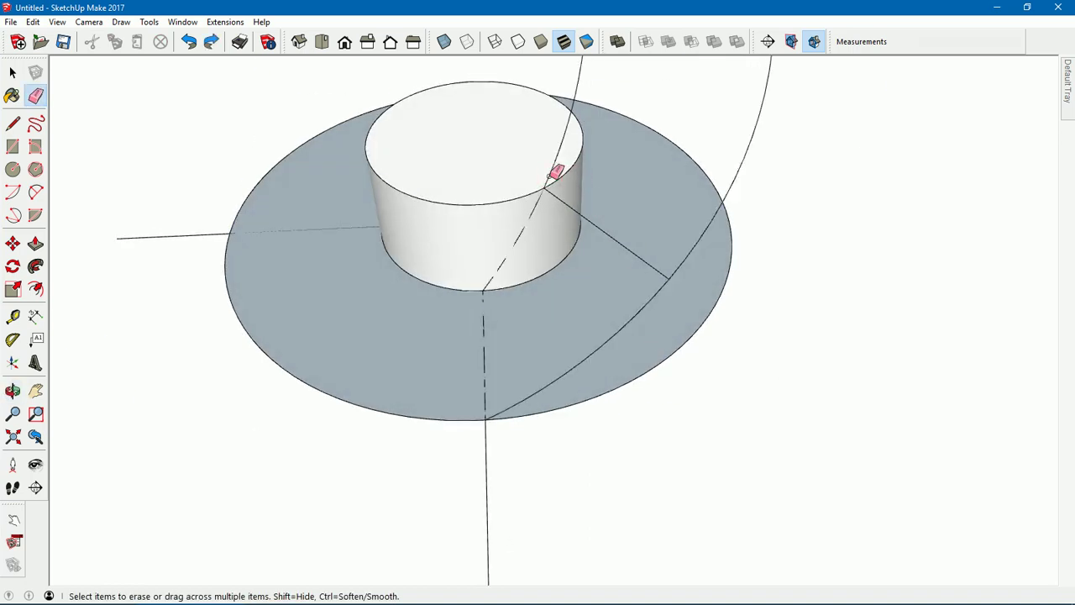
# - Explode the thread arc group and erase the pieces crossing the cylinder top and disc edge
pyautogui.rightClick(554, 172)
pyautogui.click(603, 260)
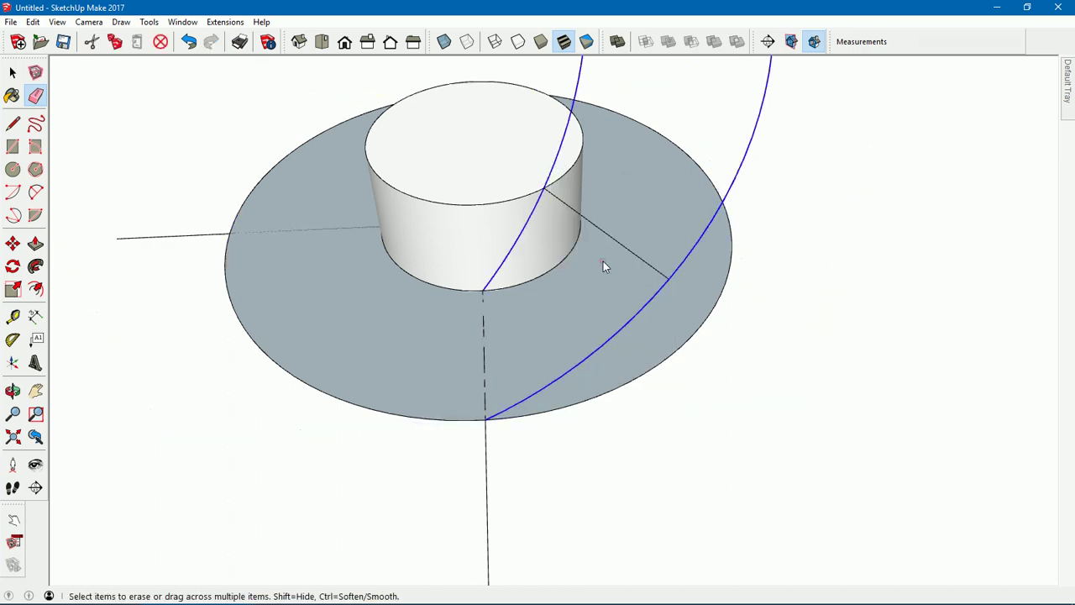
pyautogui.press('space')
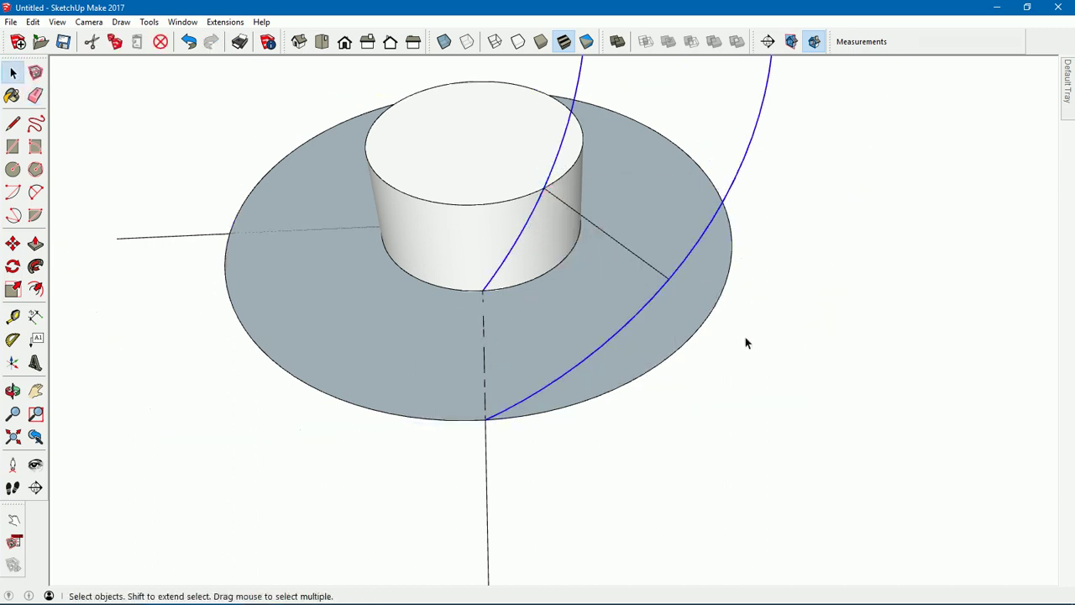
pyautogui.click(747, 343)
pyautogui.press('e')
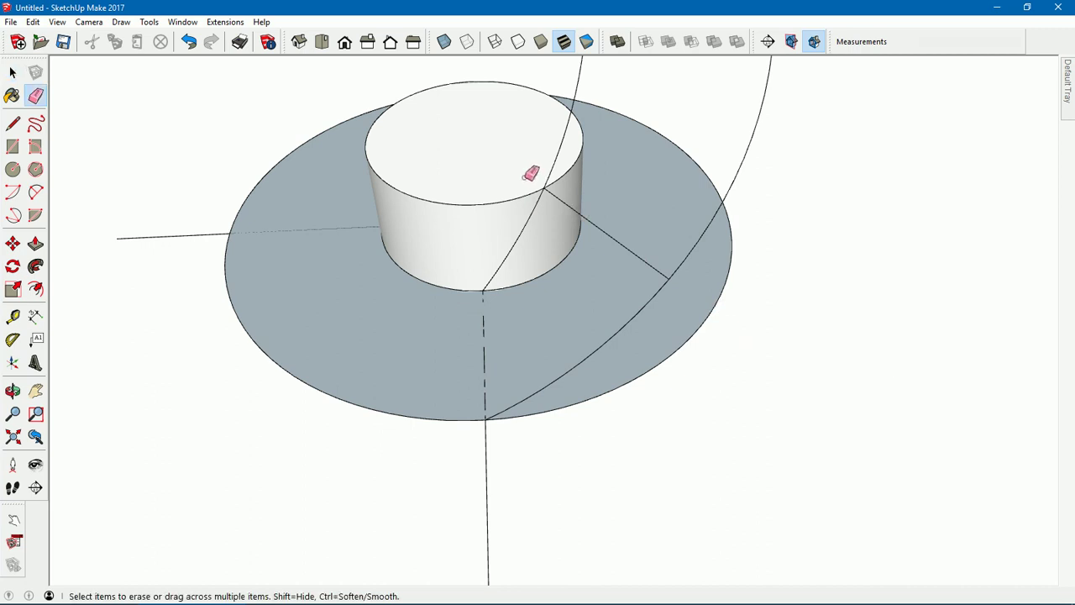
pyautogui.click(554, 175)
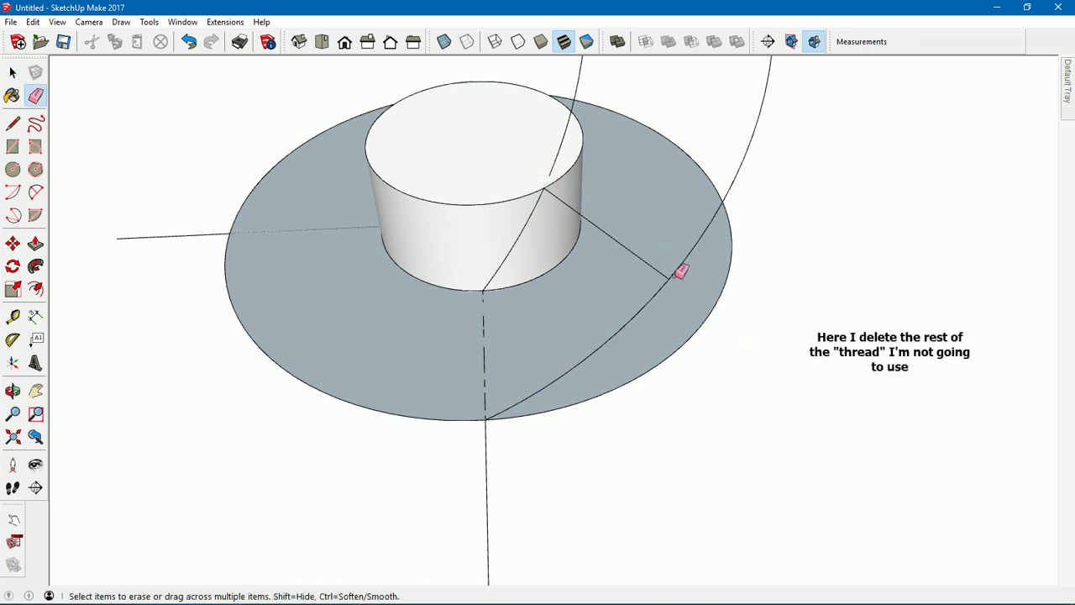
pyautogui.click(680, 268)
# - Delete the leftover thread arc beyond the disc and the curve above the cylinder
pyautogui.press('space')
pyautogui.doubleClick(693, 246)
pyautogui.press('Delete')
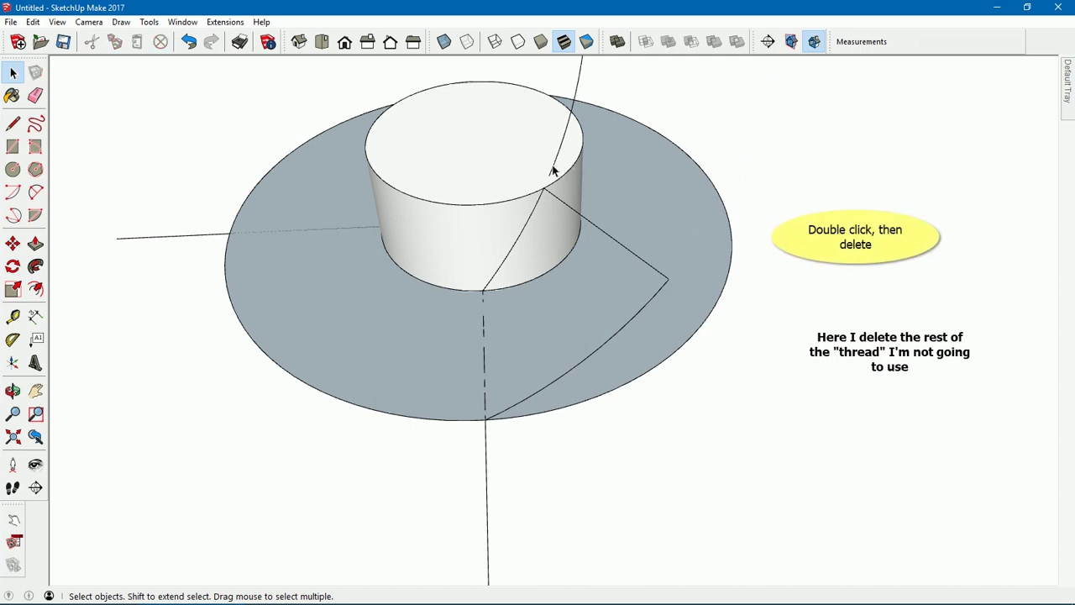
pyautogui.doubleClick(553, 169)
pyautogui.press('Delete')
pyautogui.moveTo(550, 259)
pyautogui.mouseDown(button='middle')
pyautogui.moveTo(583, 255)
pyautogui.moveTo(600, 175)
pyautogui.moveTo(523, 101)
pyautogui.moveTo(492, 94)
pyautogui.moveTo(403, 108)
pyautogui.moveTo(528, 161)
pyautogui.moveTo(759, 160)
pyautogui.mouseUp(button='middle')
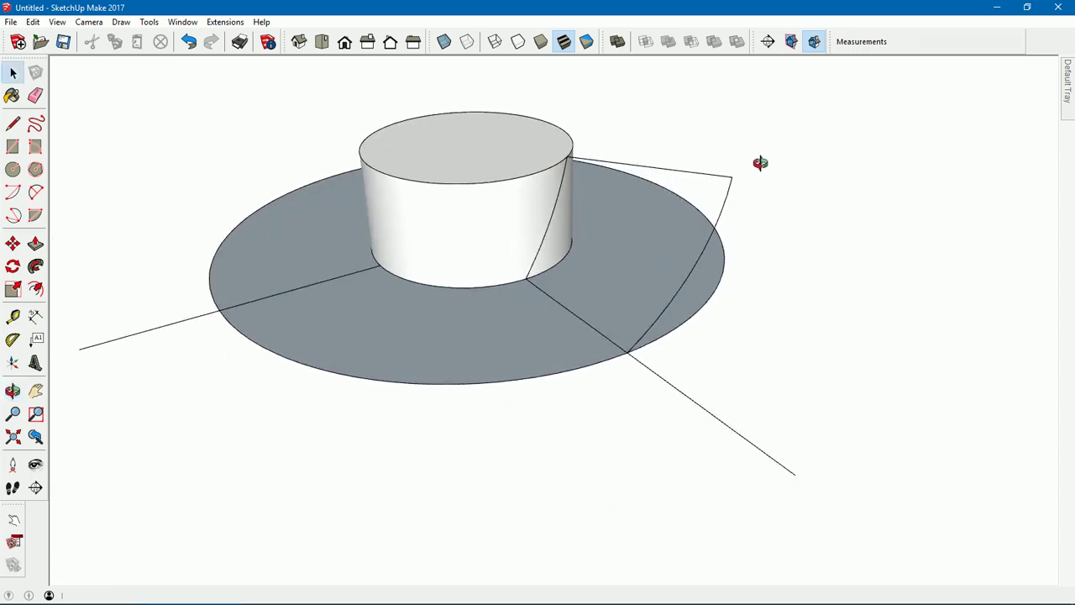
# - Select the disc with its edges plus the cylinder's top and side faces
pyautogui.click(513, 156)
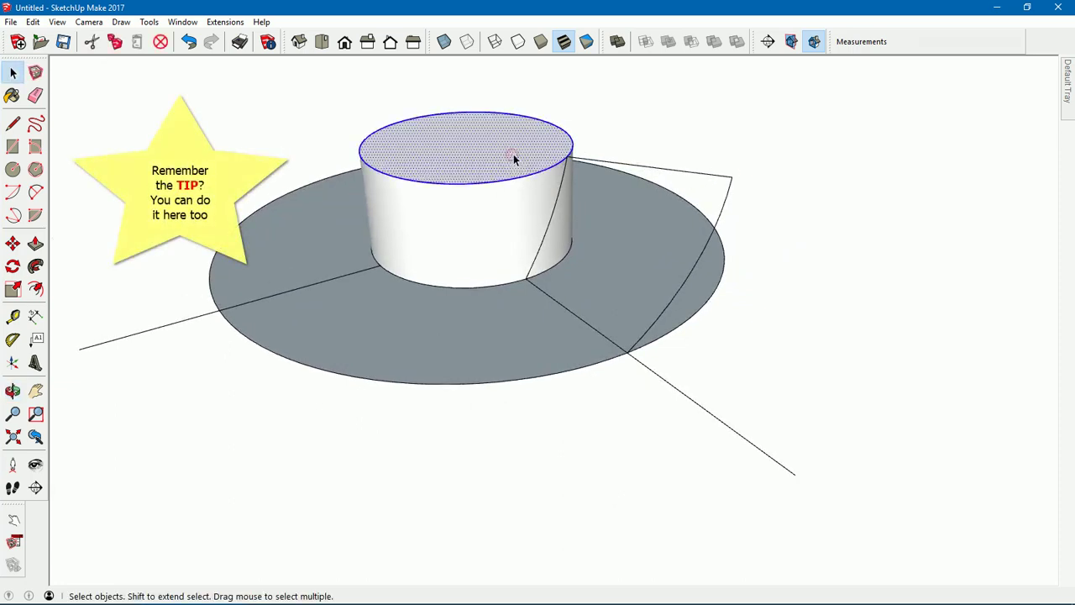
pyautogui.keyDown('shift'); pyautogui.click(527, 230); pyautogui.keyUp('shift')
pyautogui.keyDown('shift'); pyautogui.click(522, 336); pyautogui.keyUp('shift')
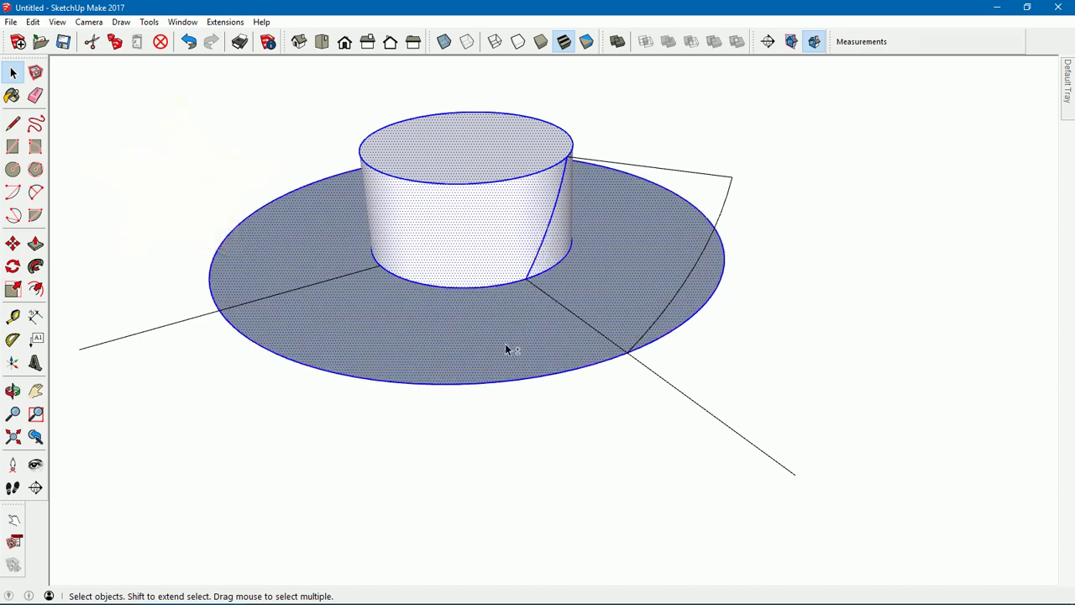
pyautogui.click(505, 340)
pyautogui.moveTo(811, 332); pyautogui.dragTo(772, 344, button='middle')
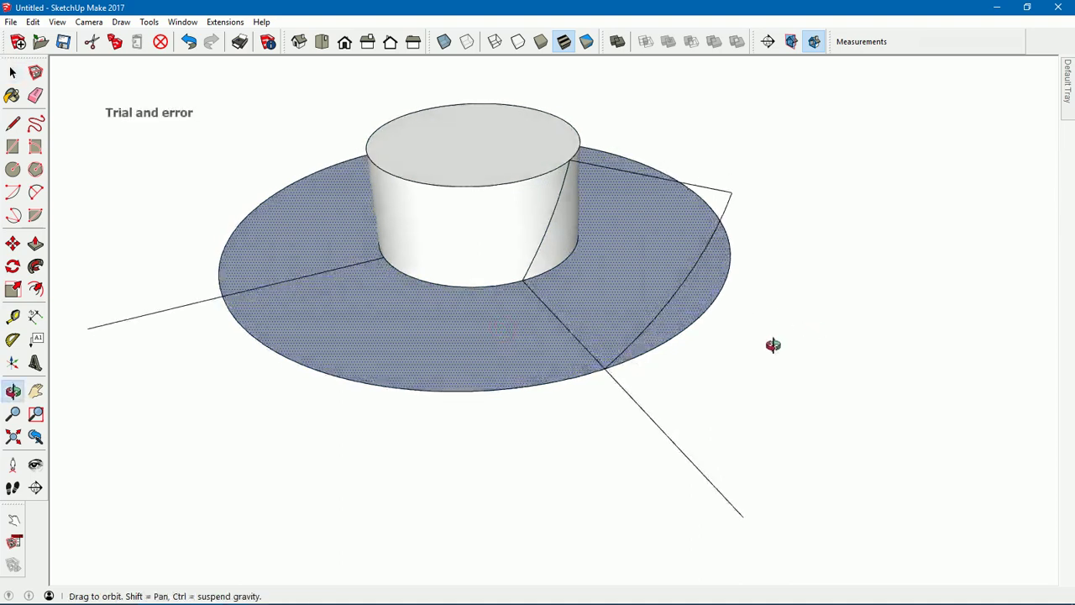
pyautogui.doubleClick(494, 342)
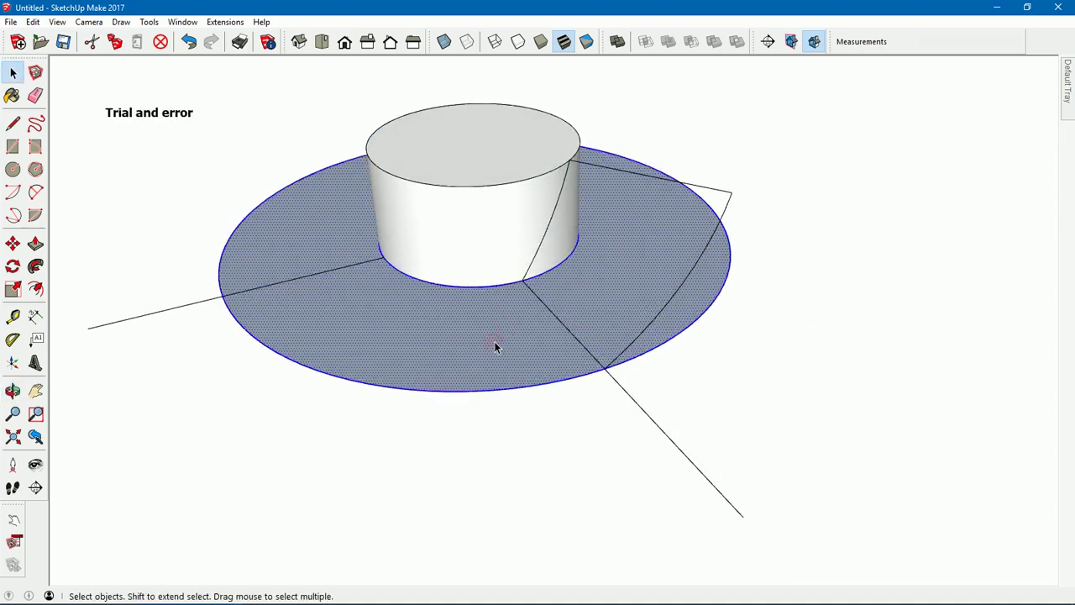
pyautogui.keyDown('shift'); pyautogui.click(485, 158); pyautogui.keyUp('shift')
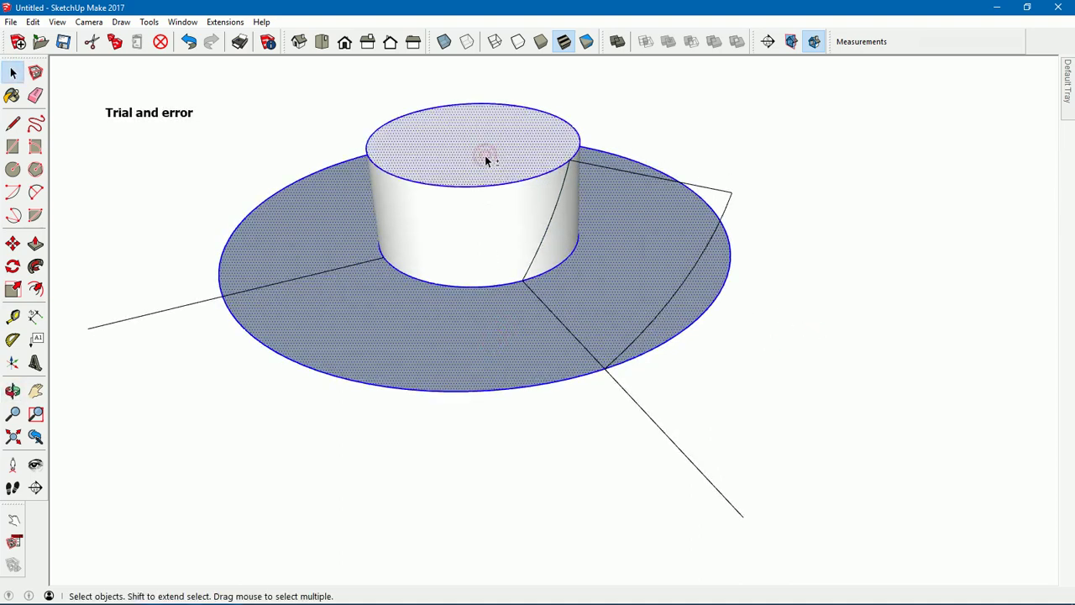
pyautogui.keyDown('shift'); pyautogui.click(488, 232); pyautogui.keyUp('shift')
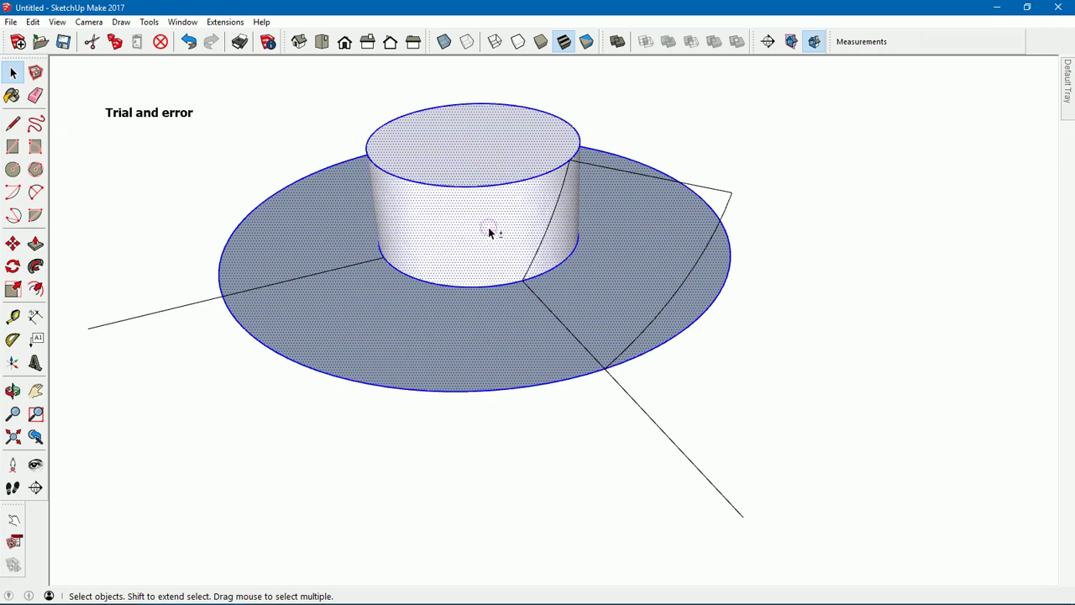
# - Make the selected disc and cylinder a group, then enter and exit its editing mode
pyautogui.rightClick(488, 228)
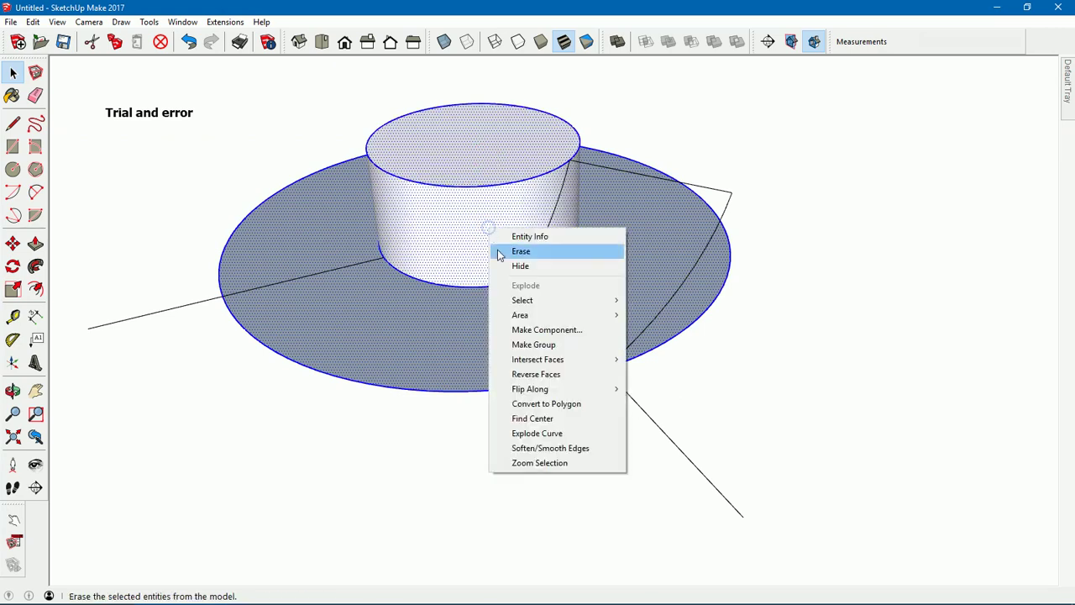
pyautogui.click(538, 345)
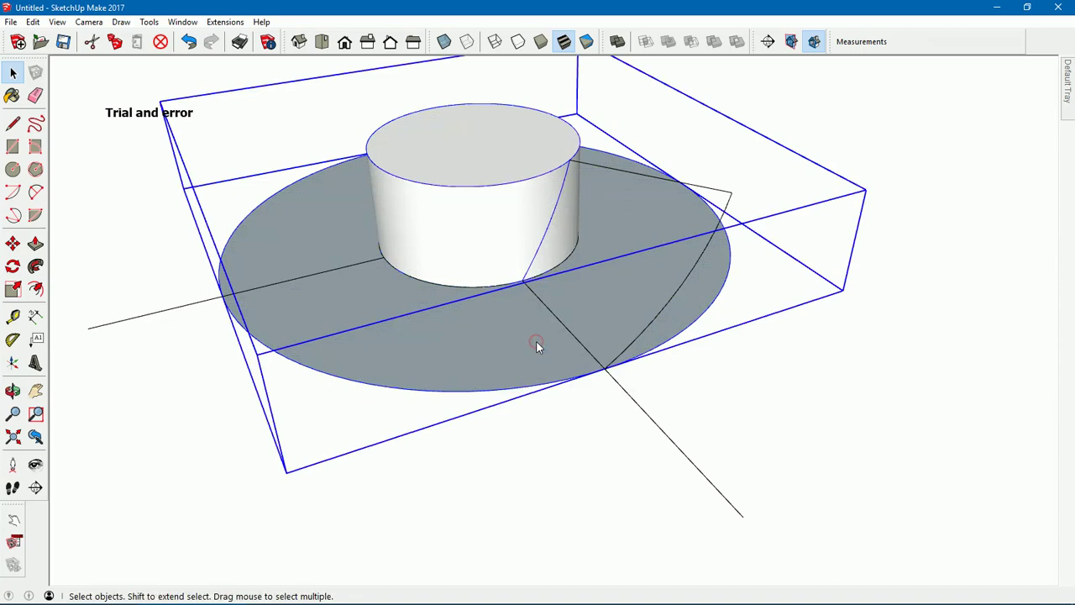
pyautogui.rightClick(498, 213)
pyautogui.click(526, 280)
pyautogui.click(646, 420)
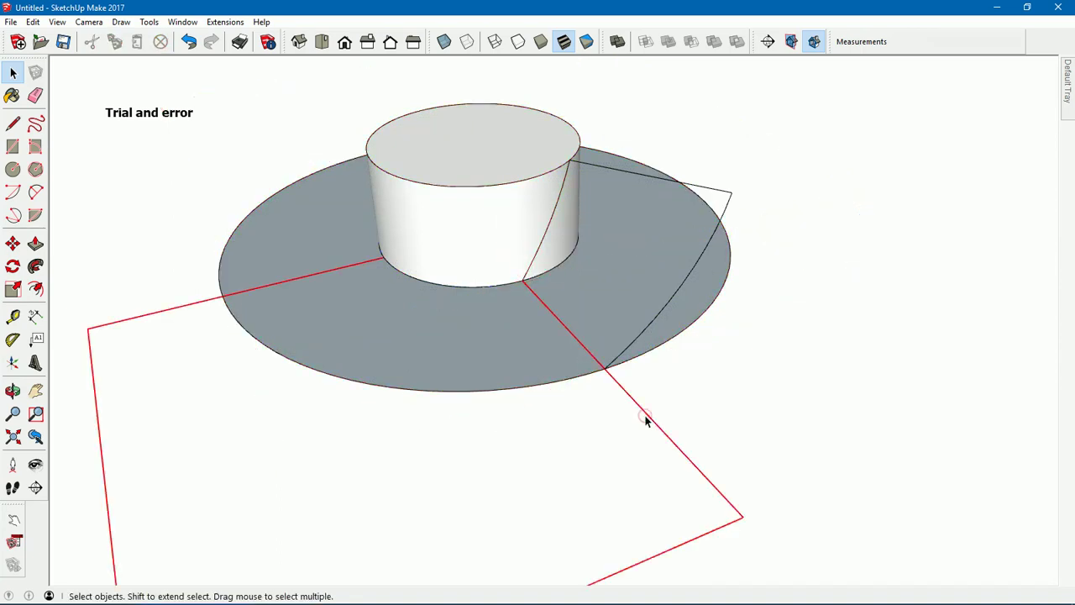
pyautogui.click(715, 399)
pyautogui.moveTo(712, 400); pyautogui.dragTo(700, 399, button='middle')
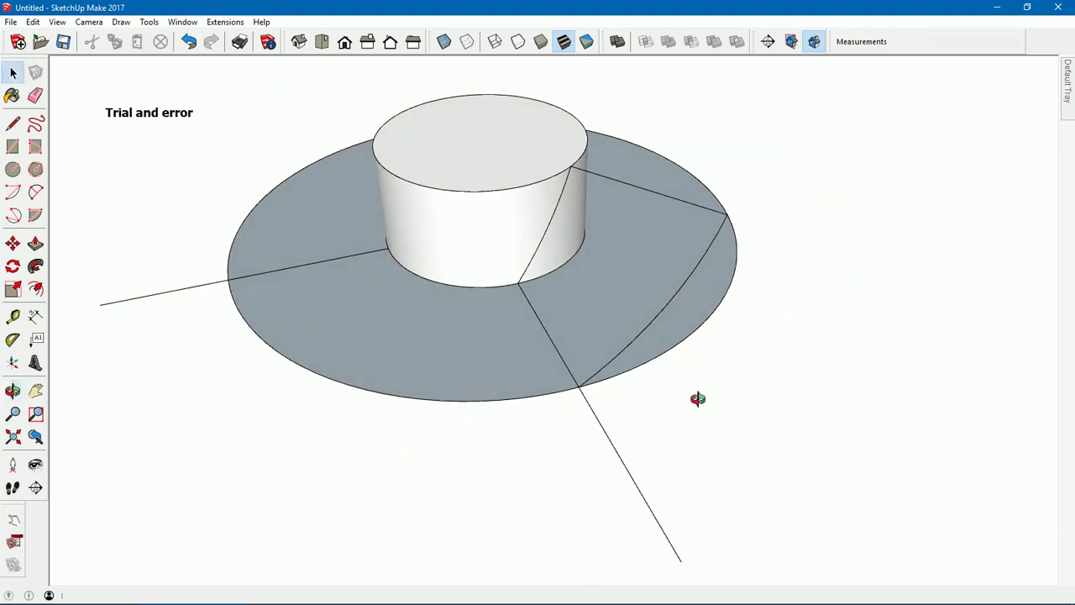
# - Orbit to a low side-on view of the cylinder and disc
pyautogui.scroll(1, 632, 287)
pyautogui.scroll(3, 630, 297)
pyautogui.moveTo(631, 303)
pyautogui.mouseDown(button='middle')
pyautogui.moveTo(655, 358)
pyautogui.moveTo(599, 360)
pyautogui.moveTo(540, 260)
pyautogui.moveTo(503, 230)
pyautogui.moveTo(383, 216)
pyautogui.moveTo(353, 268)
pyautogui.moveTo(592, 290)
pyautogui.moveTo(650, 264)
pyautogui.moveTo(681, 291)
pyautogui.mouseUp(button='middle')
pyautogui.press('l')
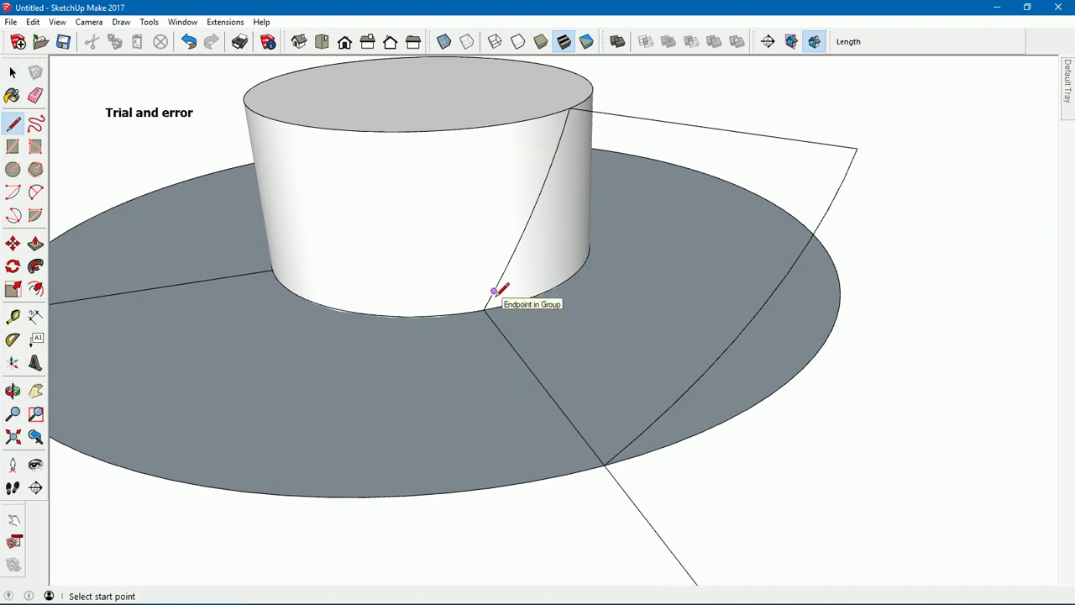
pyautogui.moveTo(489, 299); pyautogui.dragTo(641, 252, button='middle')
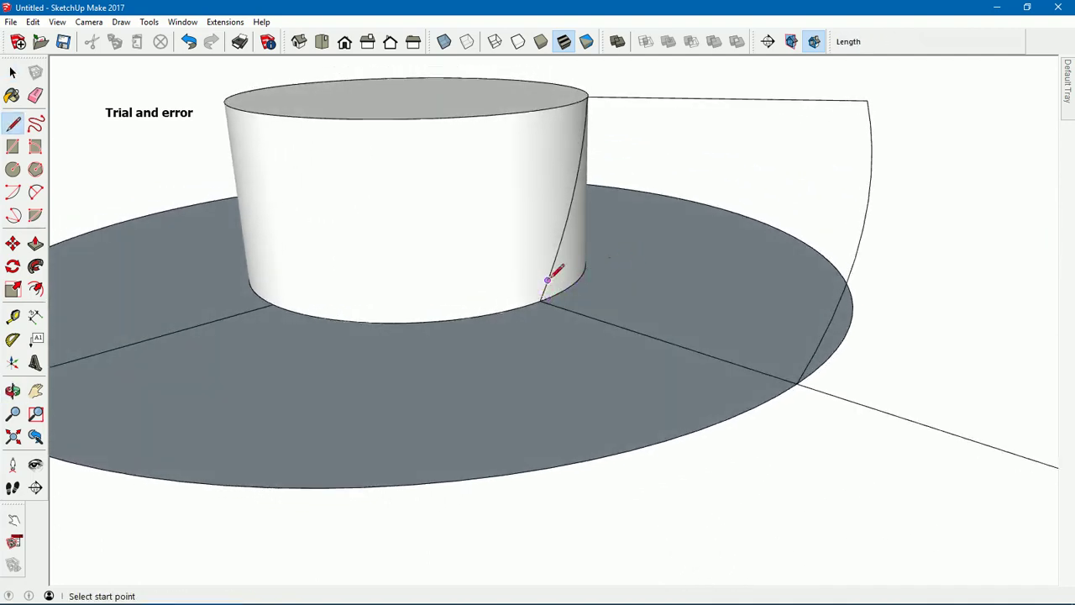
pyautogui.press('space')
pyautogui.scroll(-3, 567, 275)
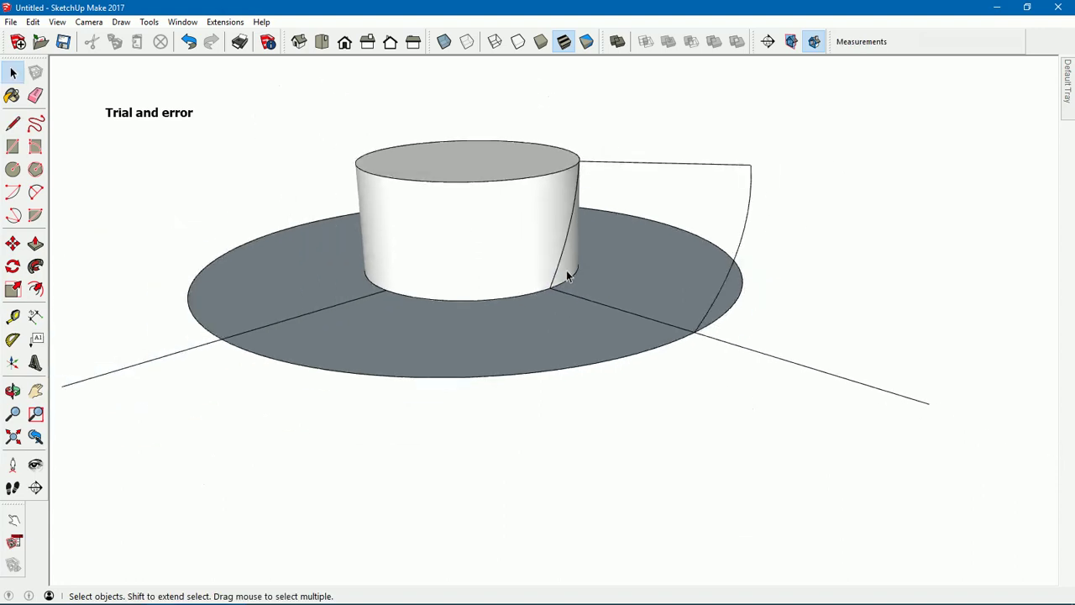
# - Select the top line, thread arc and disc-and-cylinder group, and apply a context-menu option
pyautogui.moveTo(547, 139); pyautogui.dragTo(766, 353)
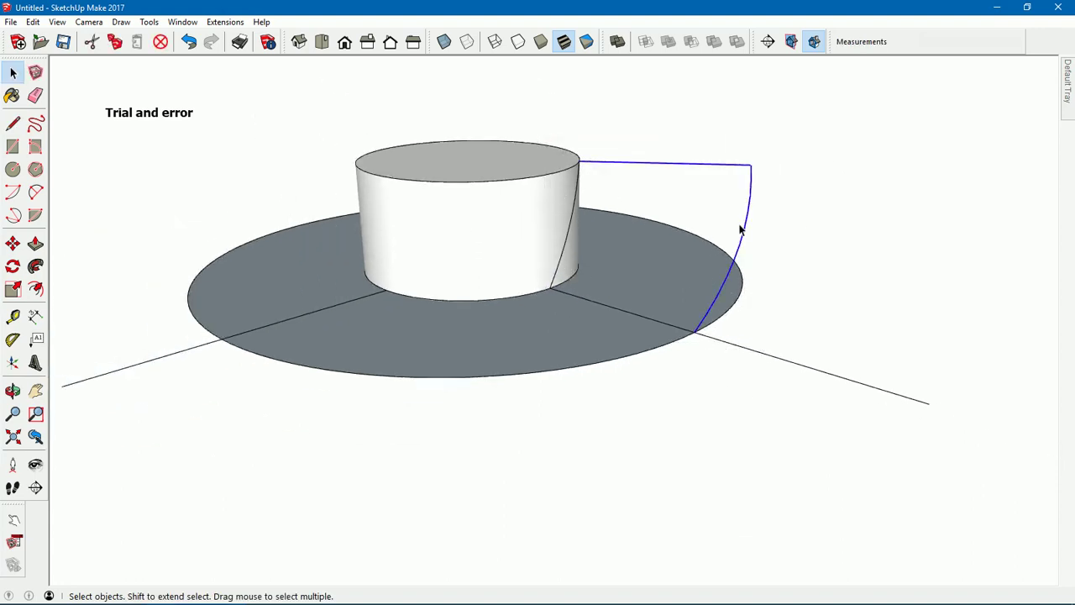
pyautogui.moveTo(744, 229); pyautogui.dragTo(552, 241, button='middle')
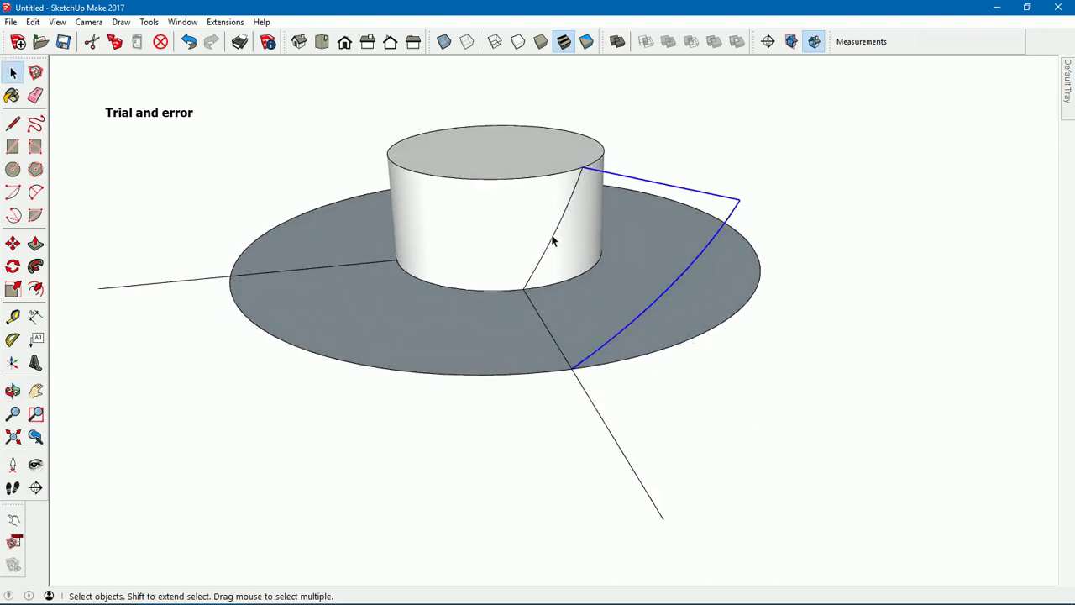
pyautogui.keyDown('shift'); pyautogui.click(553, 241); pyautogui.keyUp('shift')
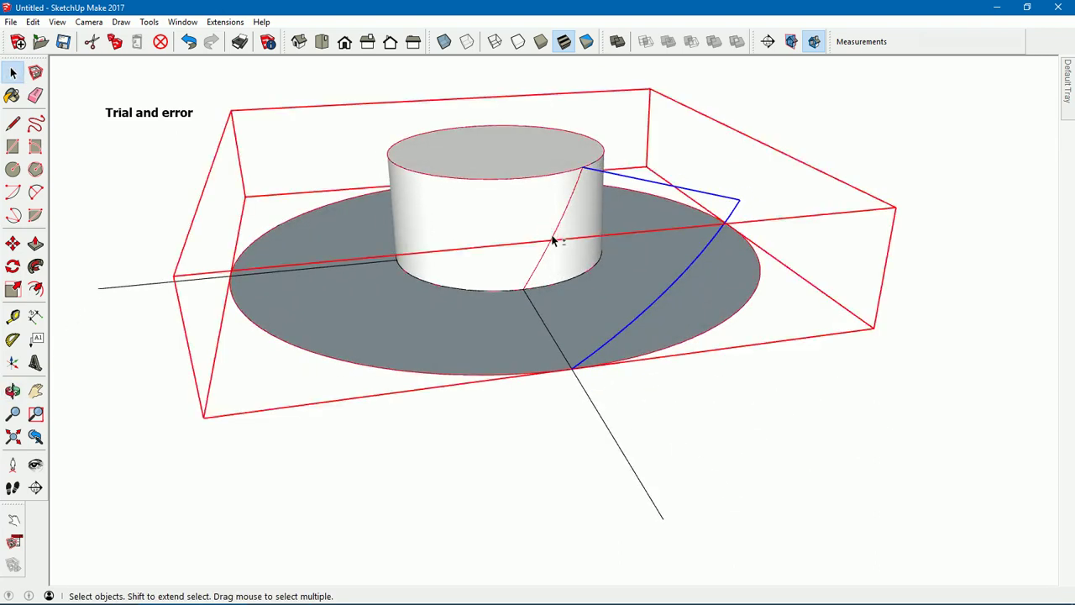
pyautogui.rightClick(552, 241)
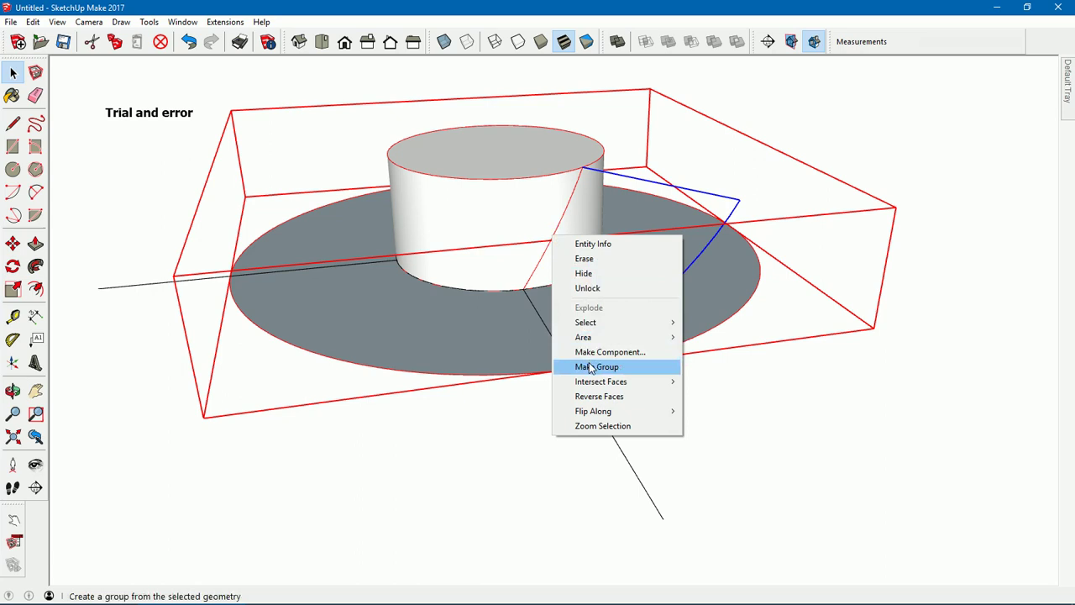
pyautogui.click(587, 288)
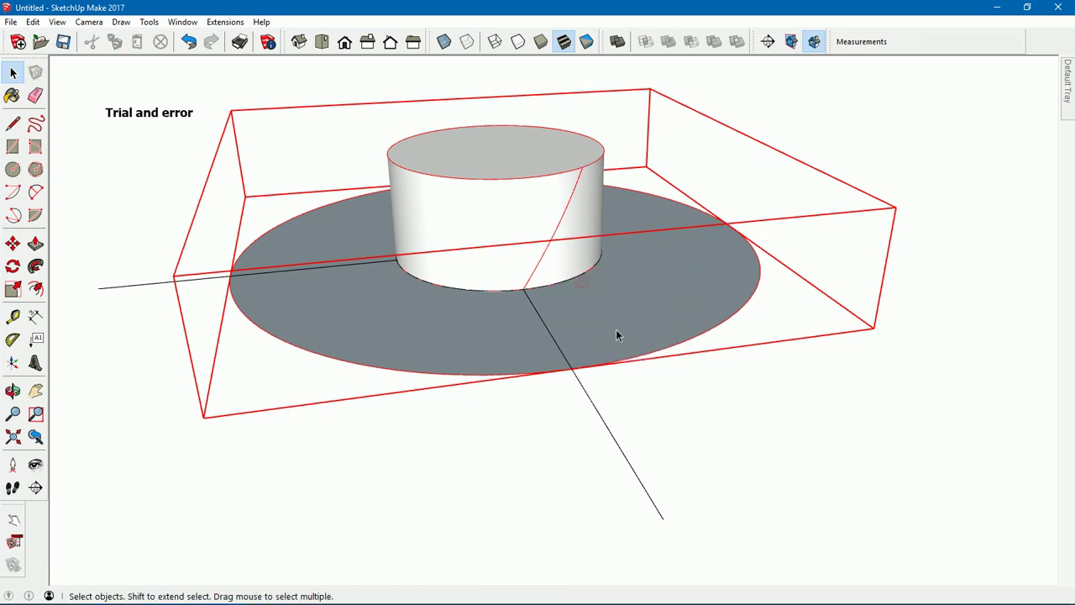
pyautogui.click(717, 429)
# - Unlock the cylinder-and-disc group and select it
pyautogui.click(520, 242)
pyautogui.rightClick(519, 242)
pyautogui.click(544, 292)
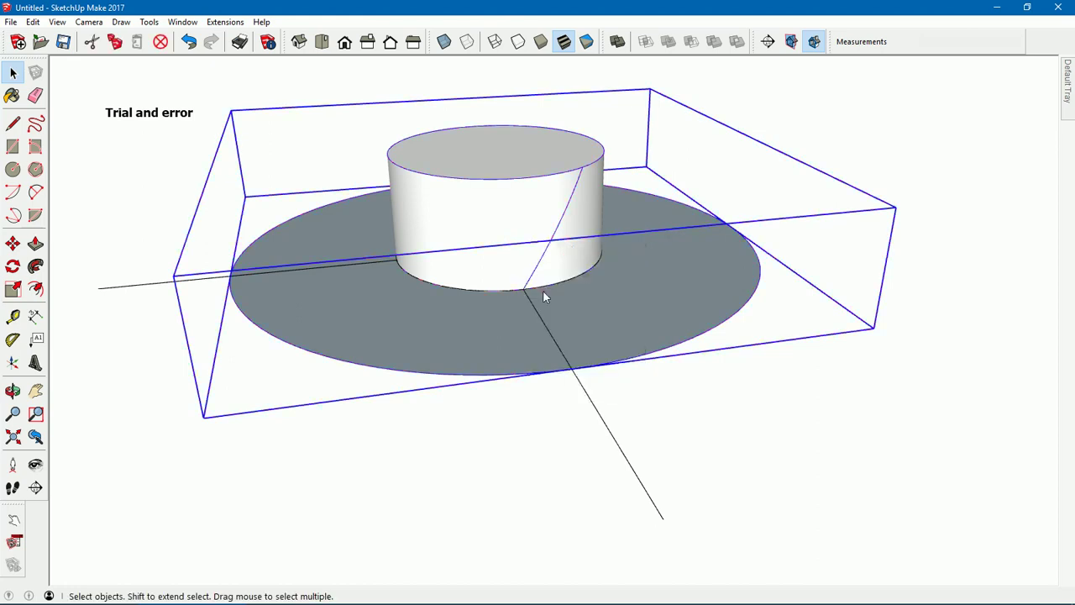
pyautogui.click(694, 420)
pyautogui.click(628, 462)
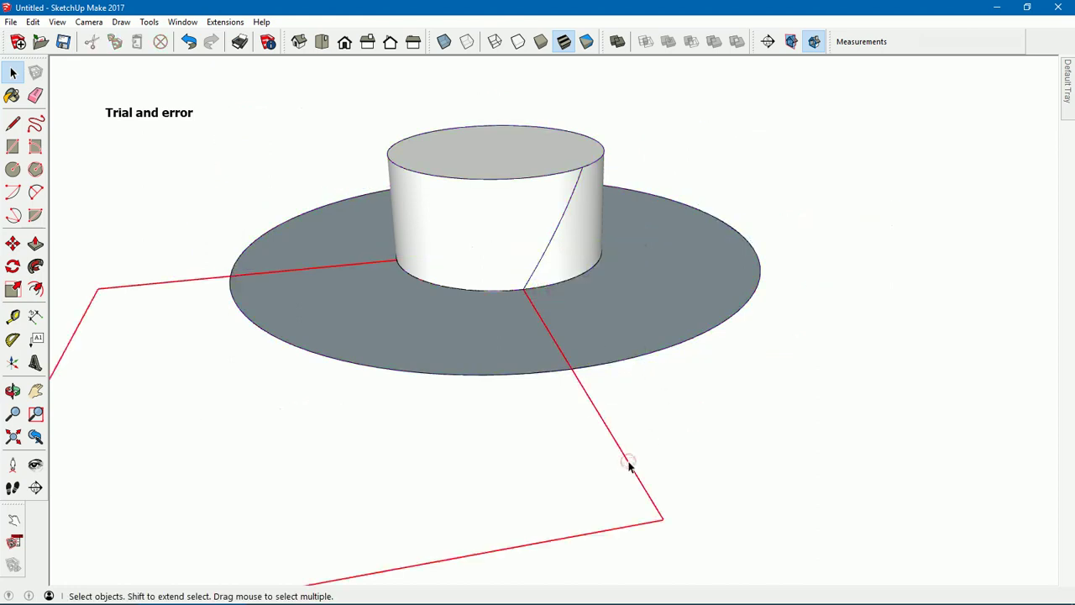
pyautogui.click(481, 242)
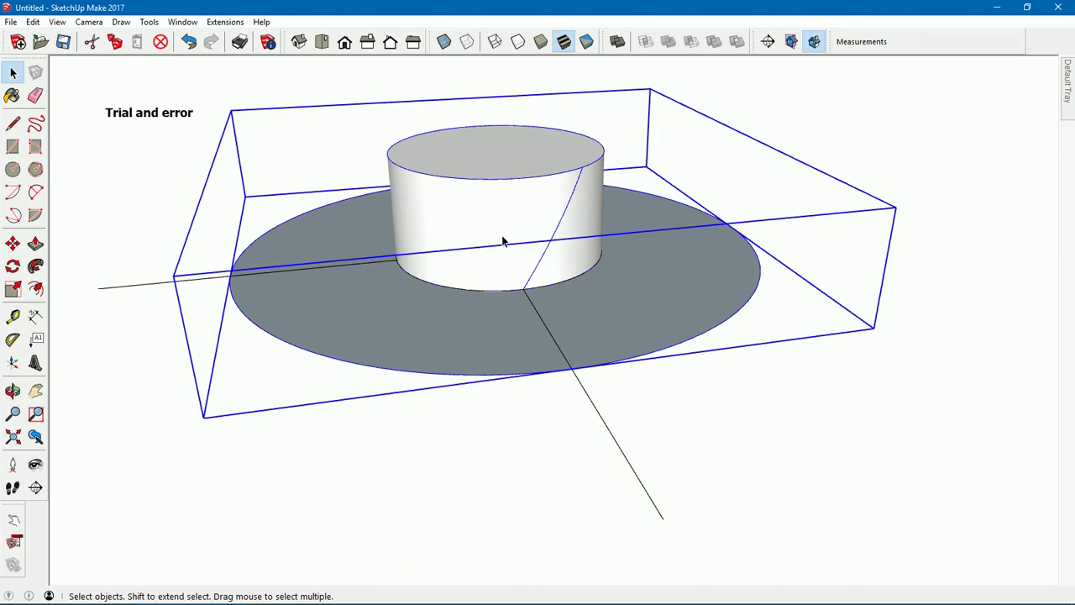
# - Open the cylinder-and-disc group for editing and zoom in on the cylinder
pyautogui.doubleClick(503, 226)
pyautogui.scroll(2, 509, 221)
pyautogui.scroll(2, 530, 214)
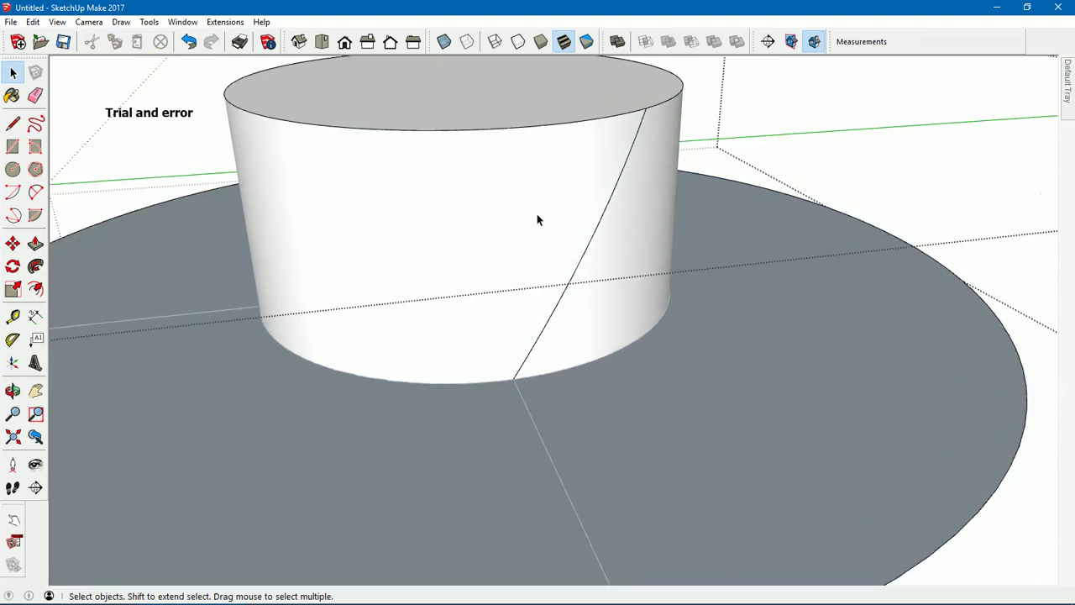
# - Select the nine curve segments down the cylinder side and delete them
pyautogui.click(640, 123)
pyautogui.keyDown('shift'); pyautogui.click(631, 157); pyautogui.keyUp('shift')
pyautogui.keyDown('shift'); pyautogui.click(619, 190); pyautogui.keyUp('shift')
pyautogui.keyDown('shift'); pyautogui.click(605, 218); pyautogui.keyUp('shift')
pyautogui.keyDown('shift'); pyautogui.click(591, 246); pyautogui.keyUp('shift')
pyautogui.keyDown('shift'); pyautogui.click(577, 273); pyautogui.keyUp('shift')
pyautogui.keyDown('shift'); pyautogui.click(564, 290); pyautogui.keyUp('shift')
pyautogui.keyDown('shift'); pyautogui.click(552, 318); pyautogui.keyUp('shift')
pyautogui.keyDown('shift'); pyautogui.click(538, 344); pyautogui.keyUp('shift')
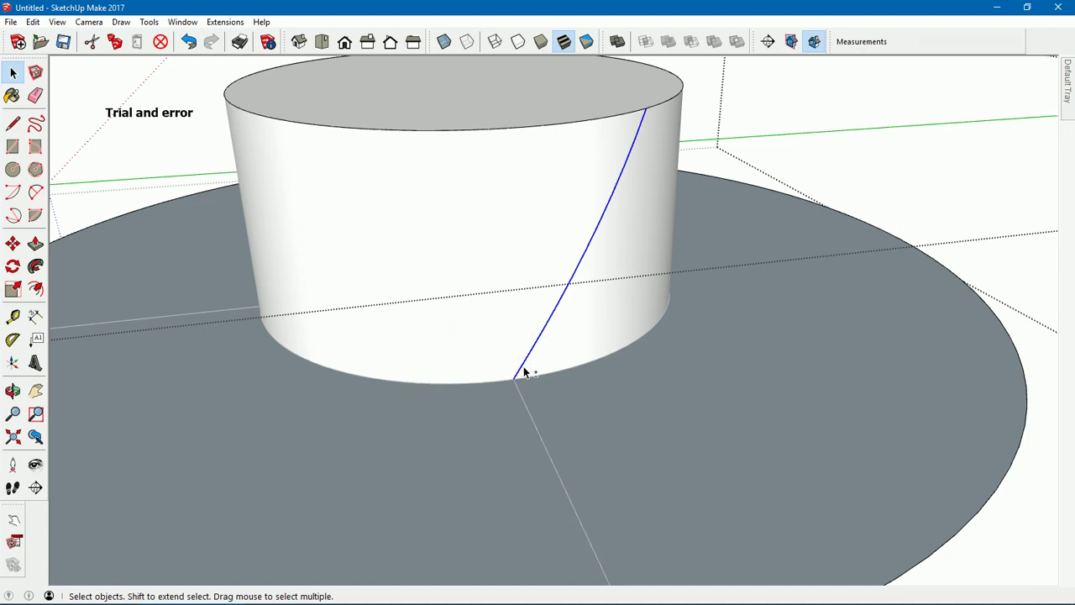
pyautogui.press('Delete')
# - Exit the group and undo the curve deletion
pyautogui.scroll(-2, 519, 347)
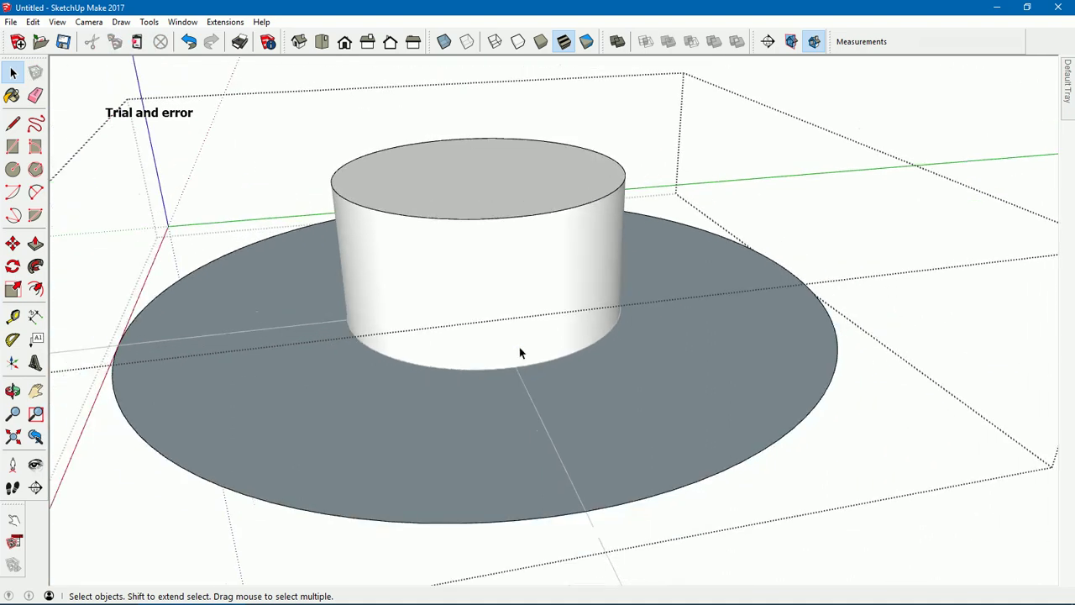
pyautogui.scroll(-1, 520, 351)
pyautogui.click(596, 96)
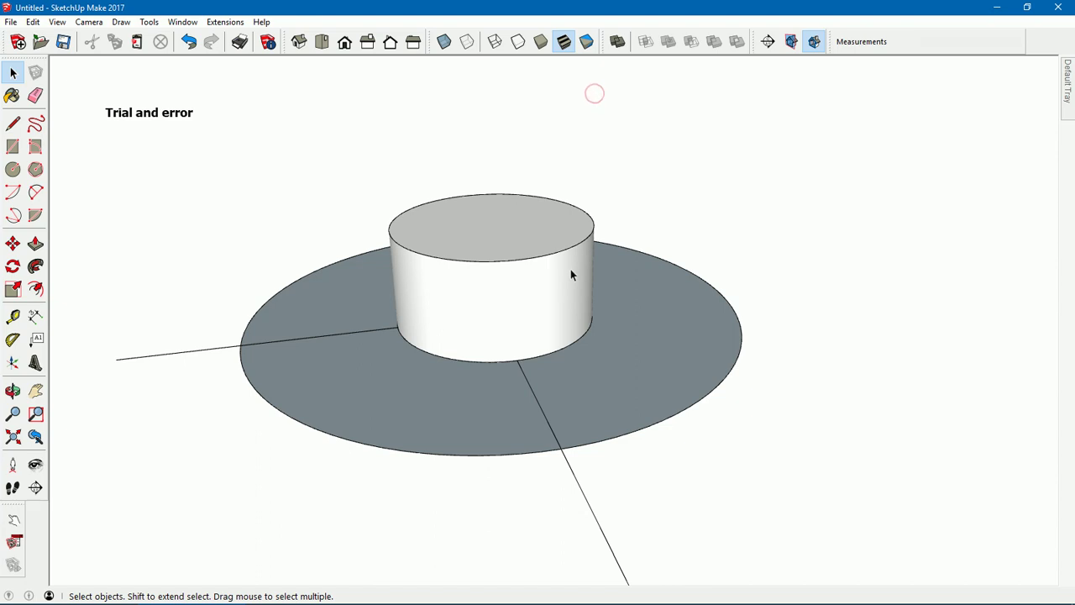
pyautogui.hotkey('ctrl', 'z')
pyautogui.hotkey('ctrl', 'z')
pyautogui.hotkey('ctrl', 'z')
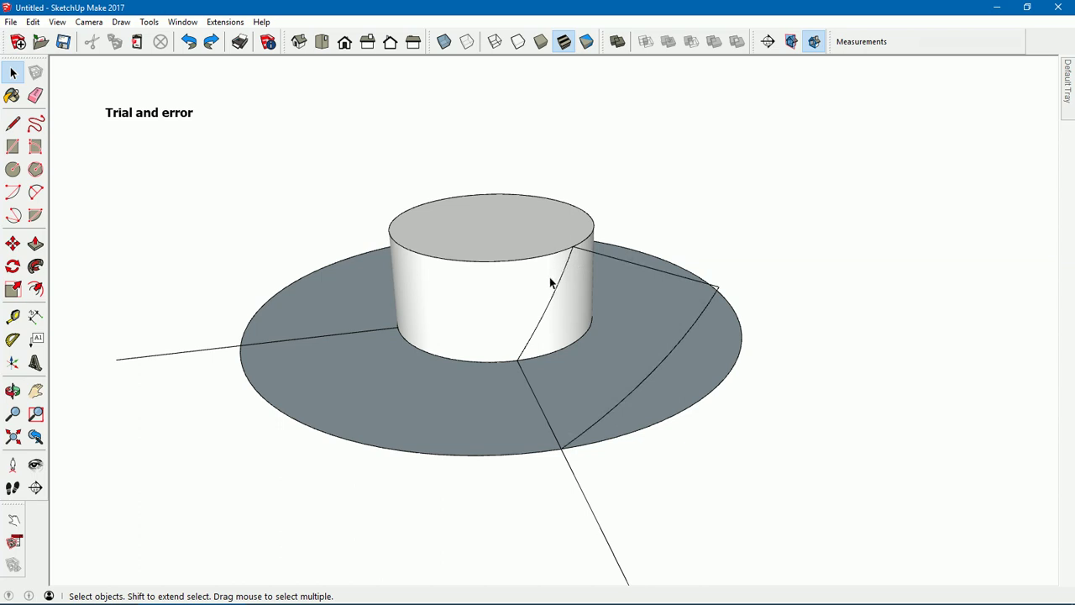
# - Select the locked cylinder-and-disc group and bring up its context menu
pyautogui.click(630, 265)
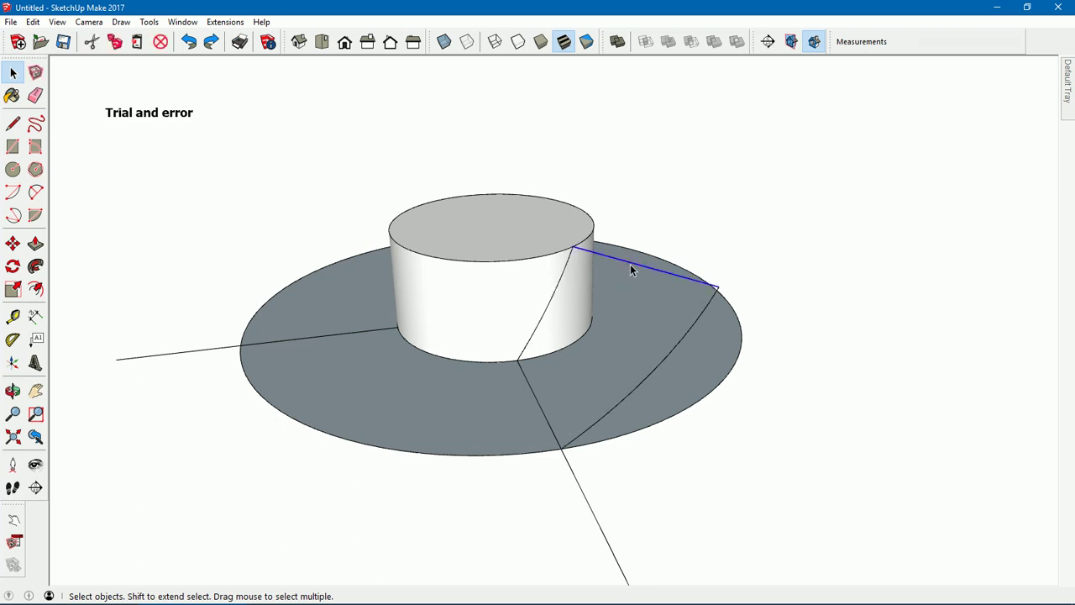
pyautogui.click(535, 287)
pyautogui.rightClick(523, 286)
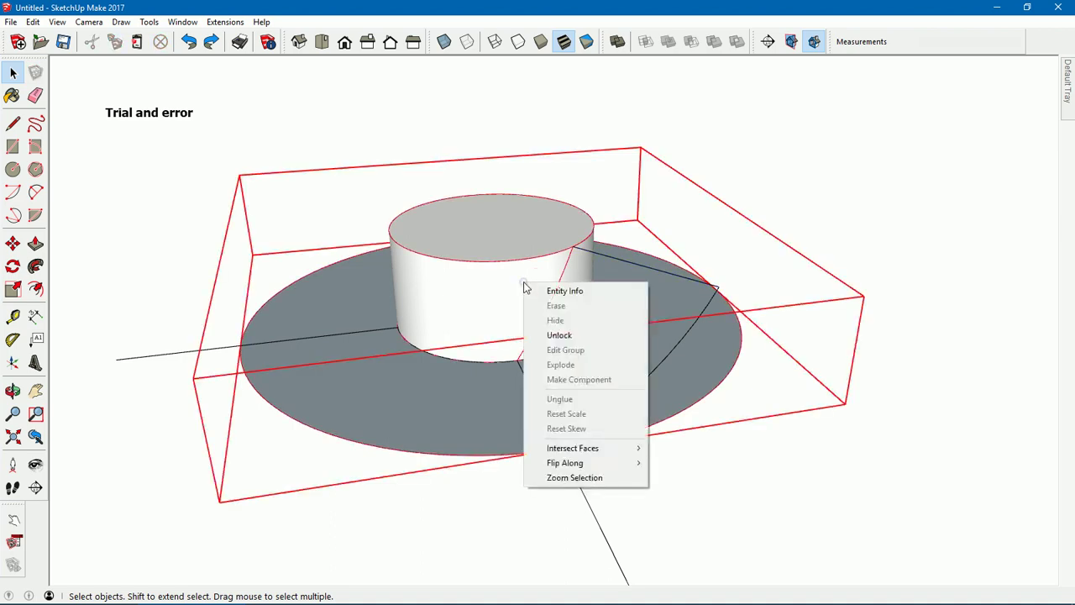
# - Unlock the cylinder-and-disc group and open it for editing
pyautogui.click(556, 335)
pyautogui.doubleClick(513, 291)
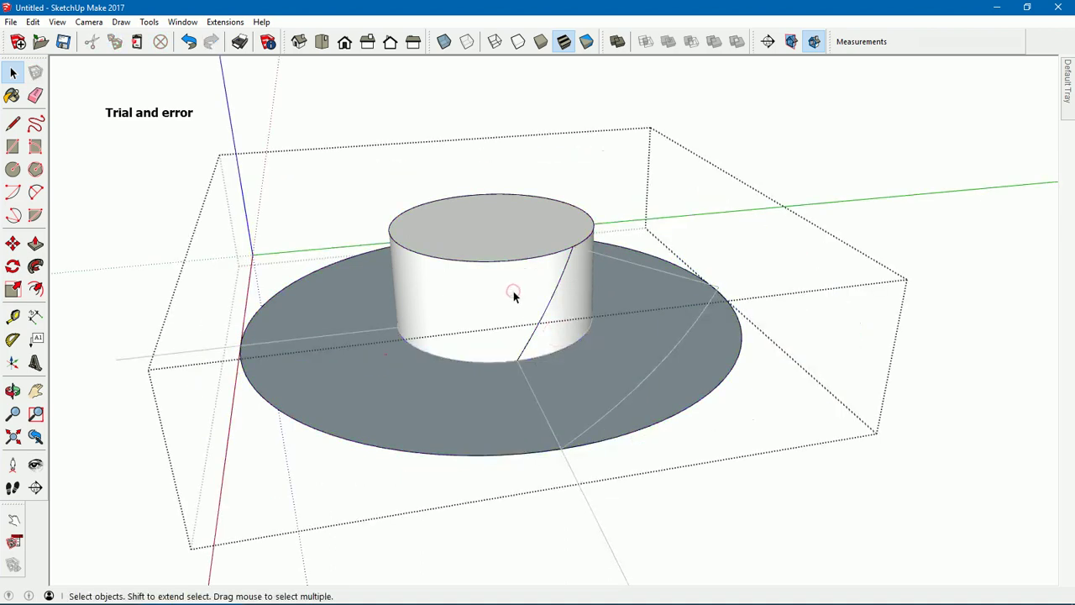
pyautogui.click(561, 276)
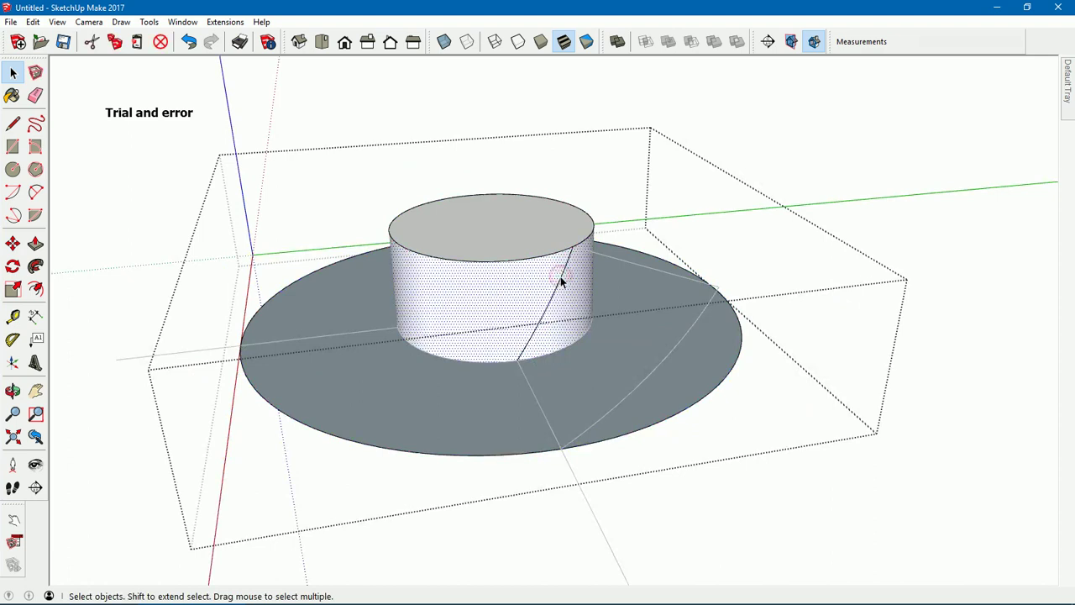
pyautogui.click(562, 269)
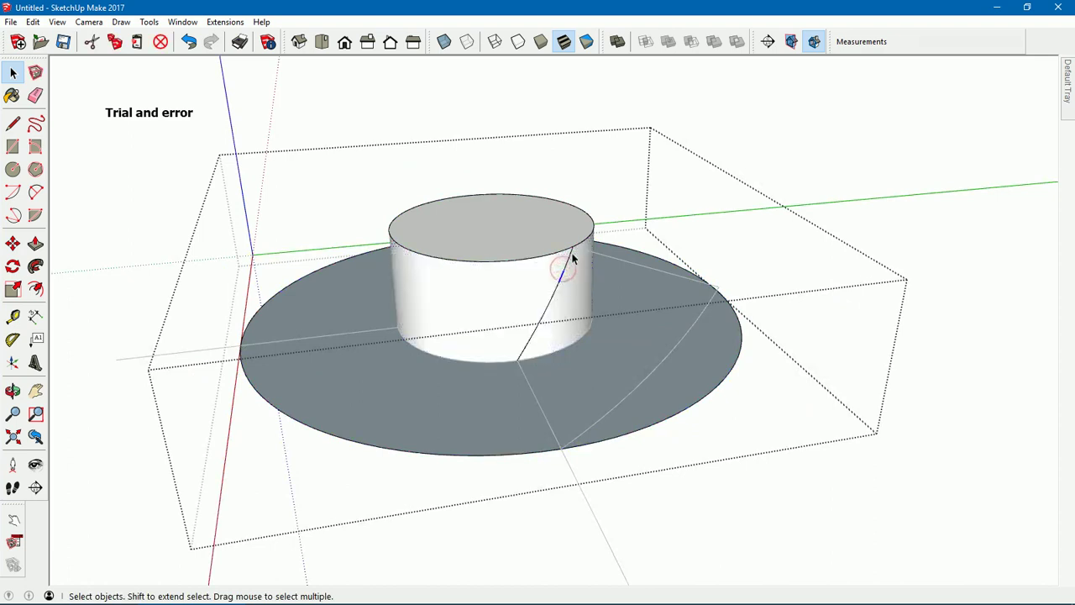
pyautogui.scroll(2, 571, 267)
pyautogui.scroll(2, 571, 268)
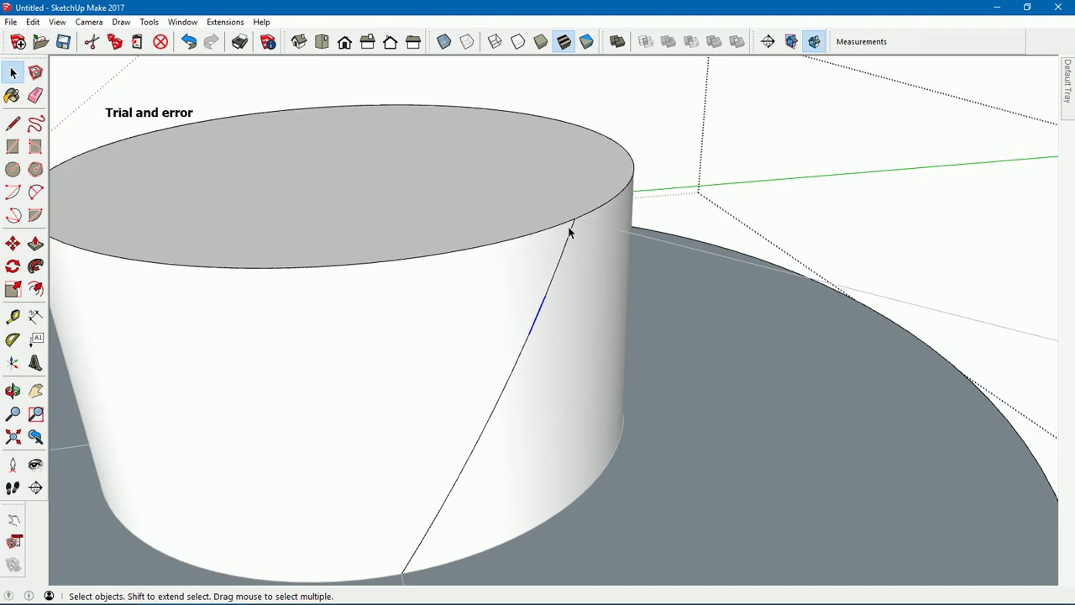
# - Select every curve segment down to the cylinder base and cut them from the group
pyautogui.click(570, 231)
pyautogui.keyDown('shift'); pyautogui.click(560, 264); pyautogui.keyUp('shift')
pyautogui.keyDown('shift'); pyautogui.click(537, 318); pyautogui.keyUp('shift')
pyautogui.keyDown('shift'); pyautogui.click(518, 363); pyautogui.keyUp('shift')
pyautogui.keyDown('shift'); pyautogui.click(495, 409); pyautogui.keyUp('shift')
pyautogui.keyDown('shift'); pyautogui.click(466, 472); pyautogui.keyUp('shift')
pyautogui.moveTo(446, 501); pyautogui.dragTo(490, 366, button='middle')
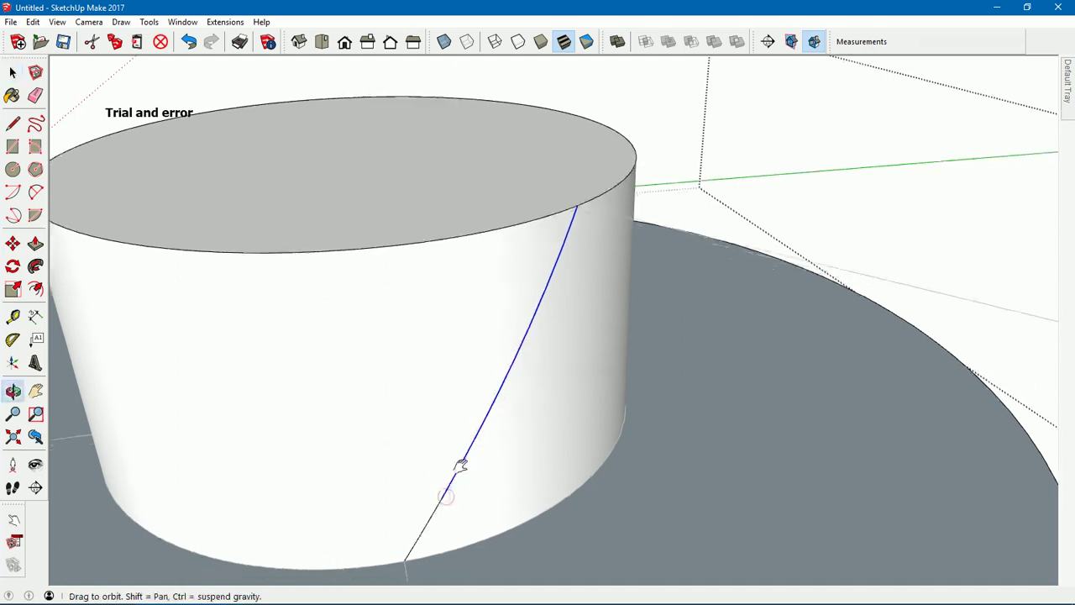
pyautogui.keyDown('shift'); pyautogui.click(464, 402); pyautogui.keyUp('shift')
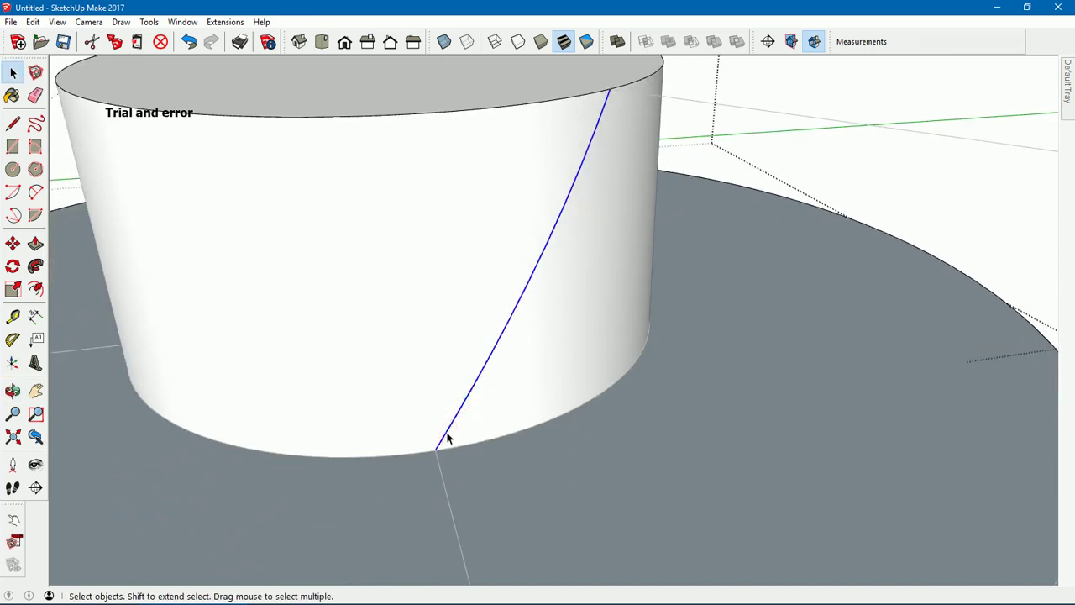
pyautogui.press('Delete')
# - Paste the curve back in its original position with Paste in Place
pyautogui.scroll(-1, 509, 367)
pyautogui.scroll(-3, 519, 363)
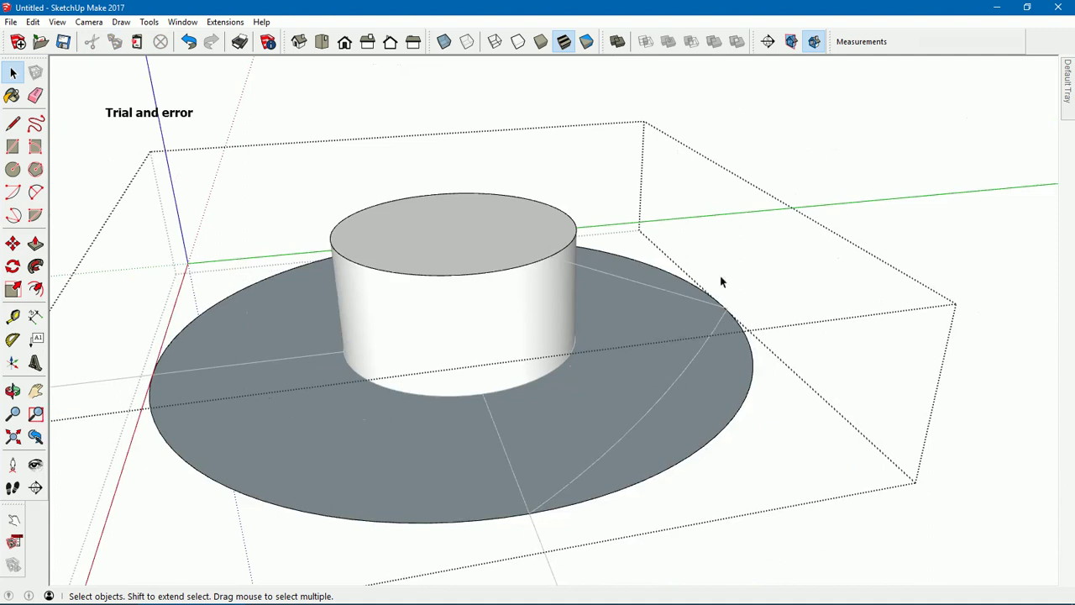
pyautogui.click(33, 21)
pyautogui.click(59, 115)
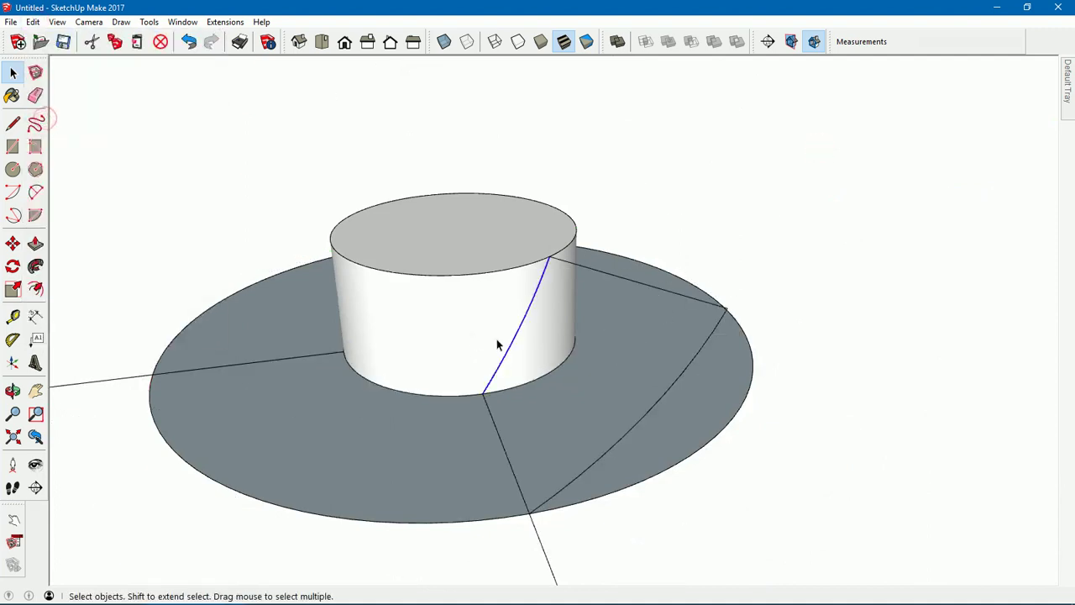
# - Select the cylinder-and-disc group and bring up its context menu
pyautogui.keyDown('shift'); pyautogui.click(606, 273); pyautogui.keyUp('shift')
pyautogui.click(782, 489)
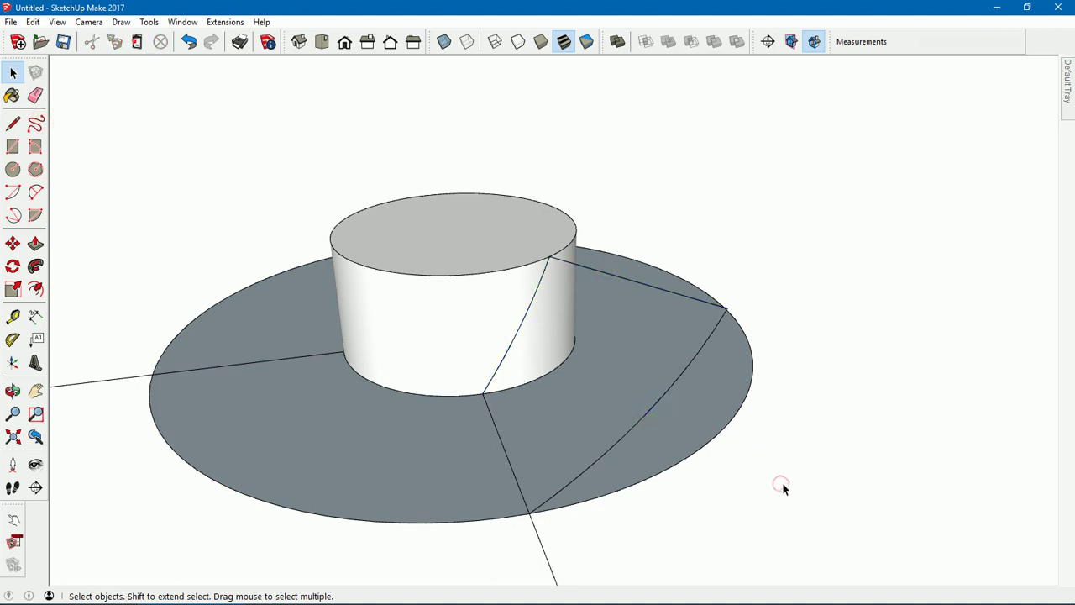
pyautogui.click(429, 314)
pyautogui.rightClick(427, 314)
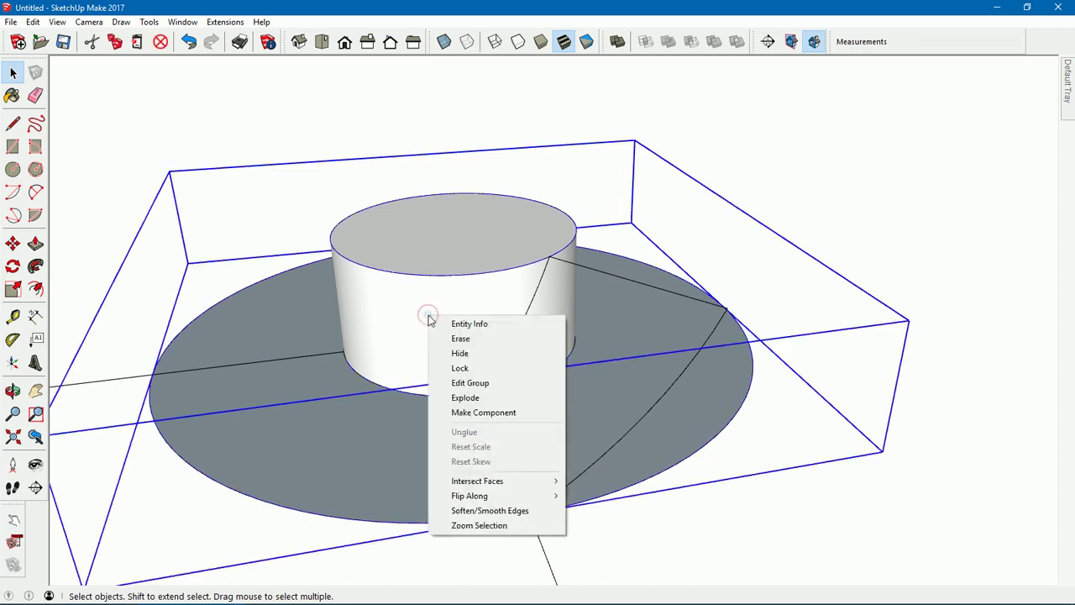
# - Lock the cylinder-and-disc group and clear the selection
pyautogui.click(460, 368)
pyautogui.moveTo(764, 496)
pyautogui.mouseDown(button='middle')
pyautogui.moveTo(812, 472)
pyautogui.moveTo(969, 473)
pyautogui.mouseUp(button='middle')
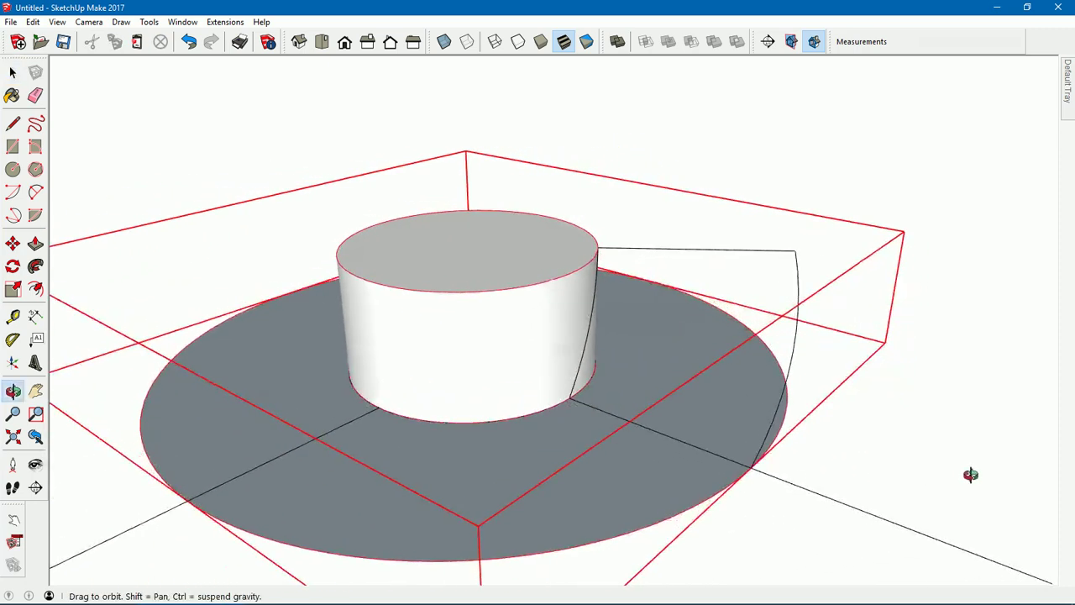
pyautogui.click(920, 425)
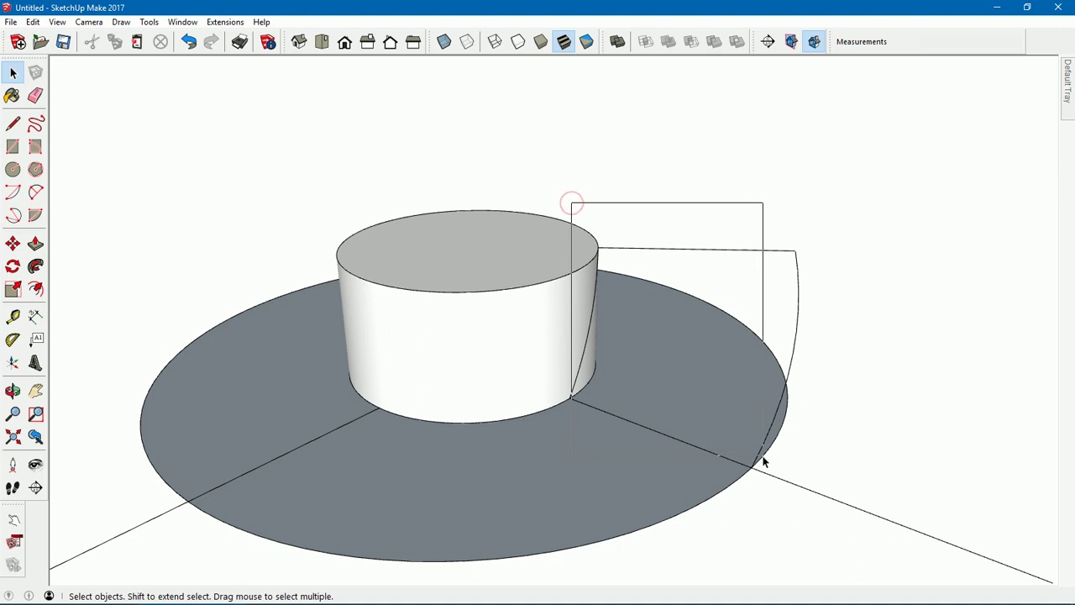
# - Window-select the separate curve and profile lines right of the cylinder's centre
pyautogui.click(824, 496)
pyautogui.moveTo(887, 418); pyautogui.dragTo(772, 451, button='middle')
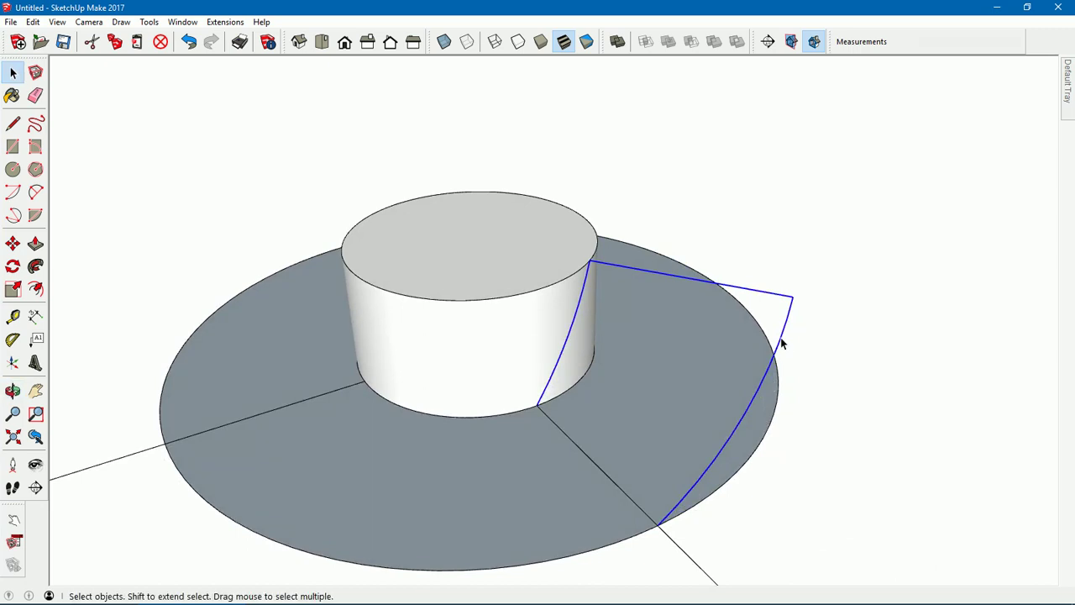
pyautogui.keyDown('shift'); pyautogui.moveTo(875, 424); pyautogui.dragTo(828, 381, button='middle'); pyautogui.keyUp('shift')
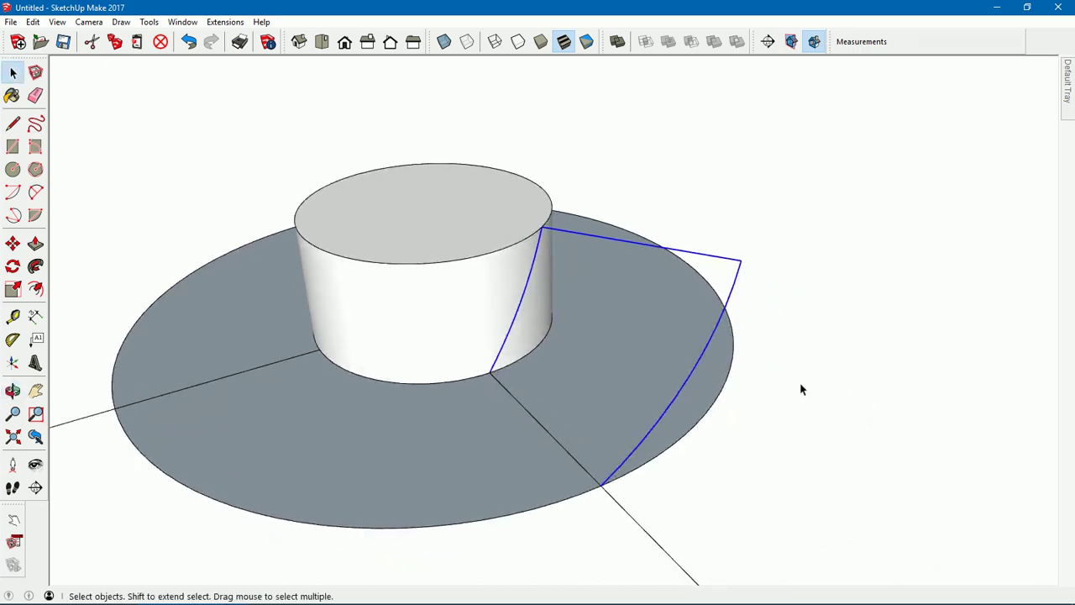
pyautogui.click(558, 442)
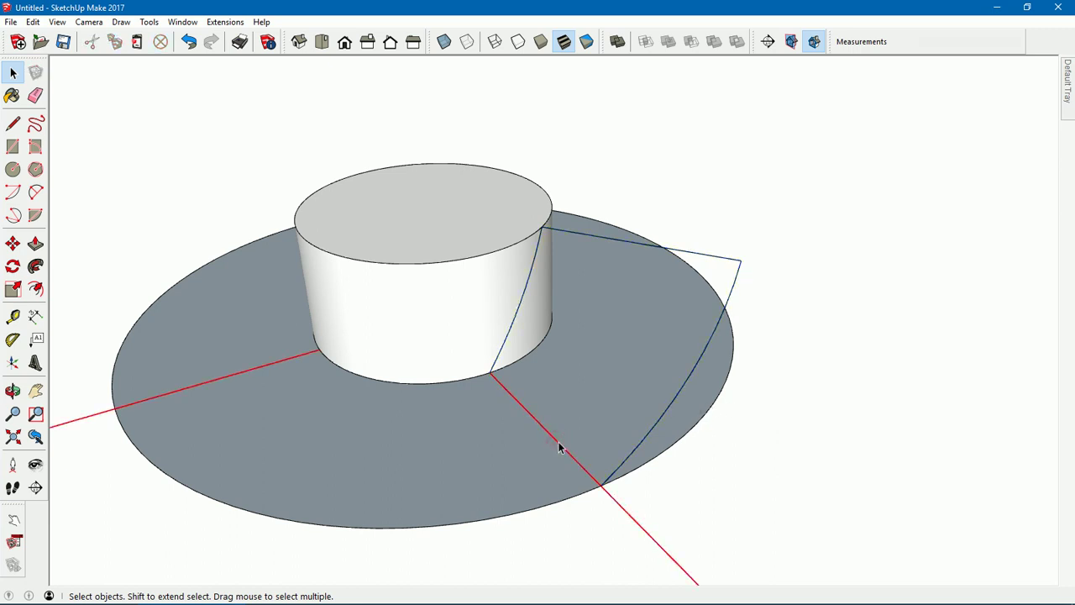
pyautogui.moveTo(460, 194); pyautogui.dragTo(747, 525)
# - Draw a line from the curve's base to the disc rim, closing the first triangular face
pyautogui.press('l')
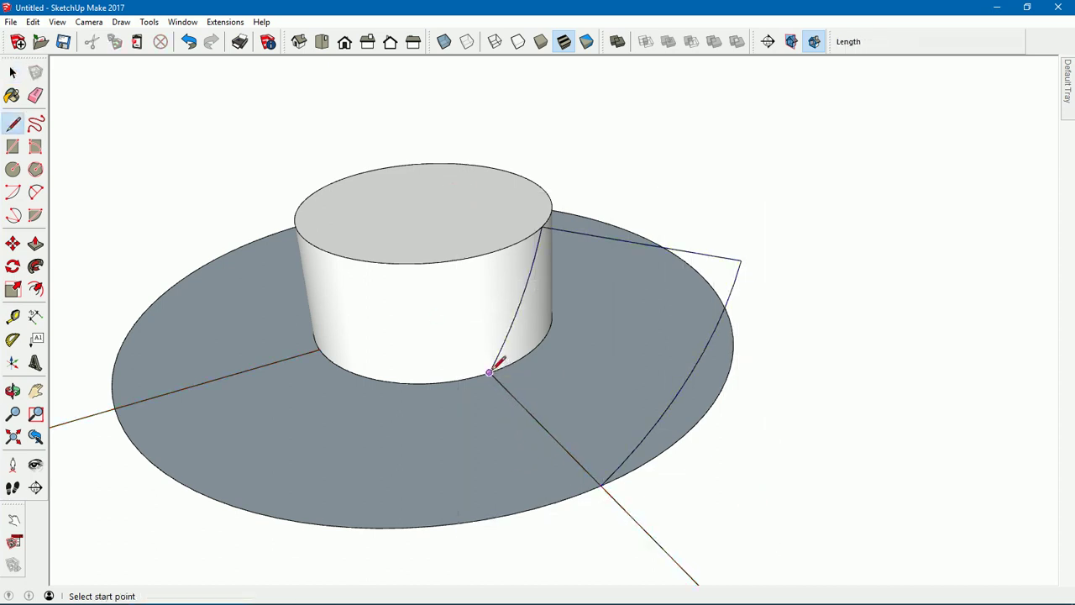
pyautogui.click(495, 360)
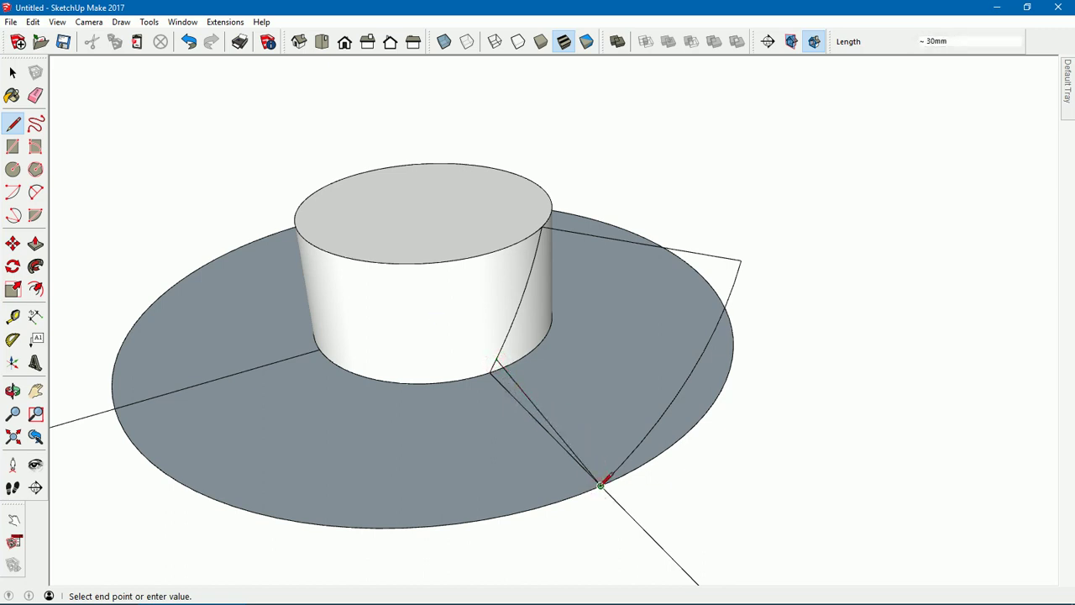
pyautogui.click(484, 372)
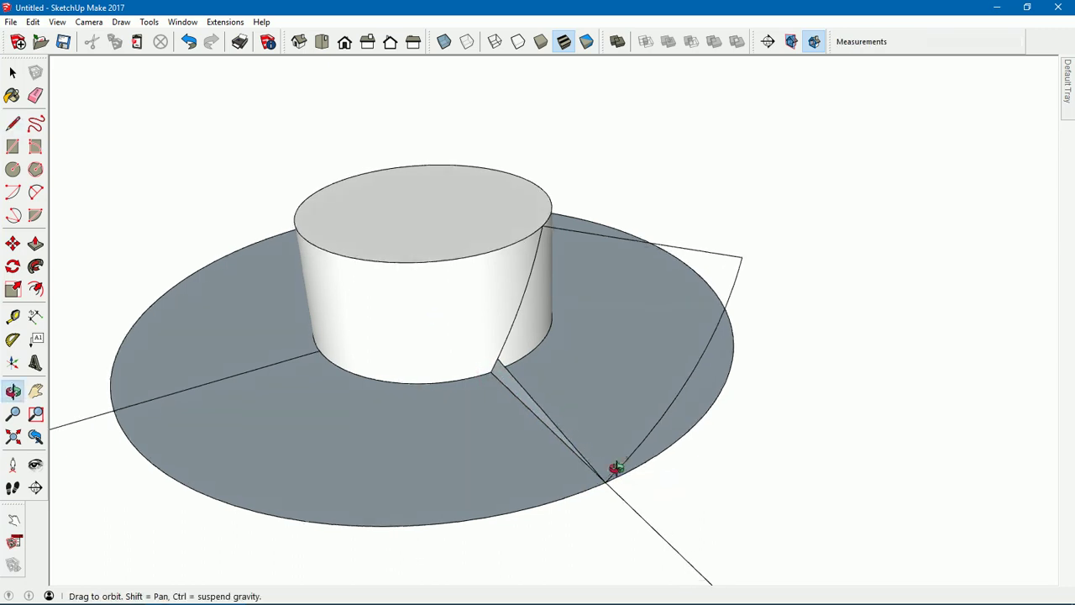
pyautogui.moveTo(615, 469); pyautogui.dragTo(756, 368, button='middle')
pyautogui.scroll(3, 751, 355)
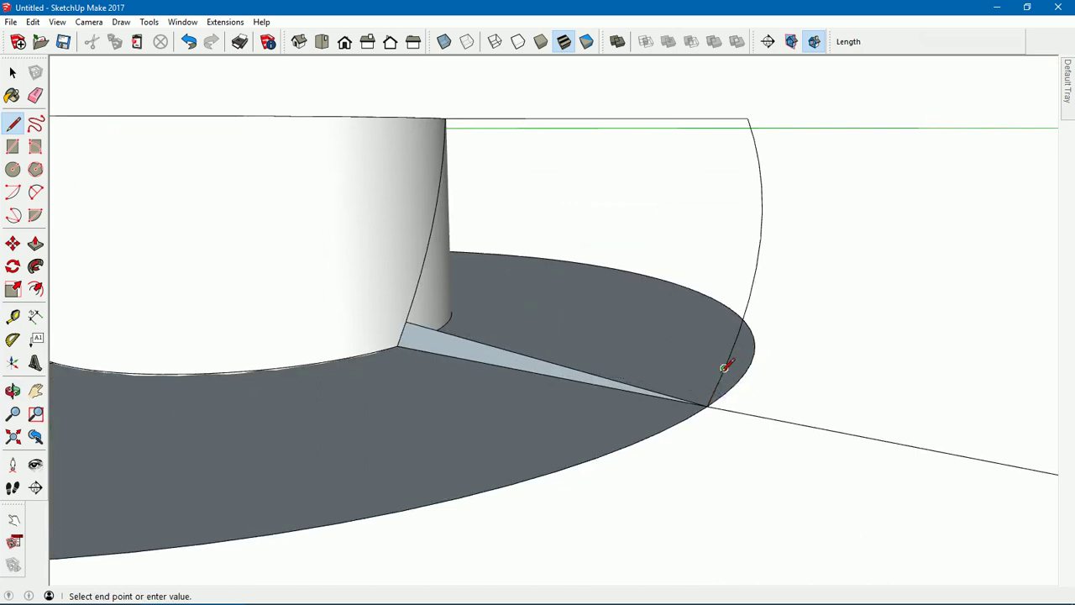
pyautogui.click(407, 320)
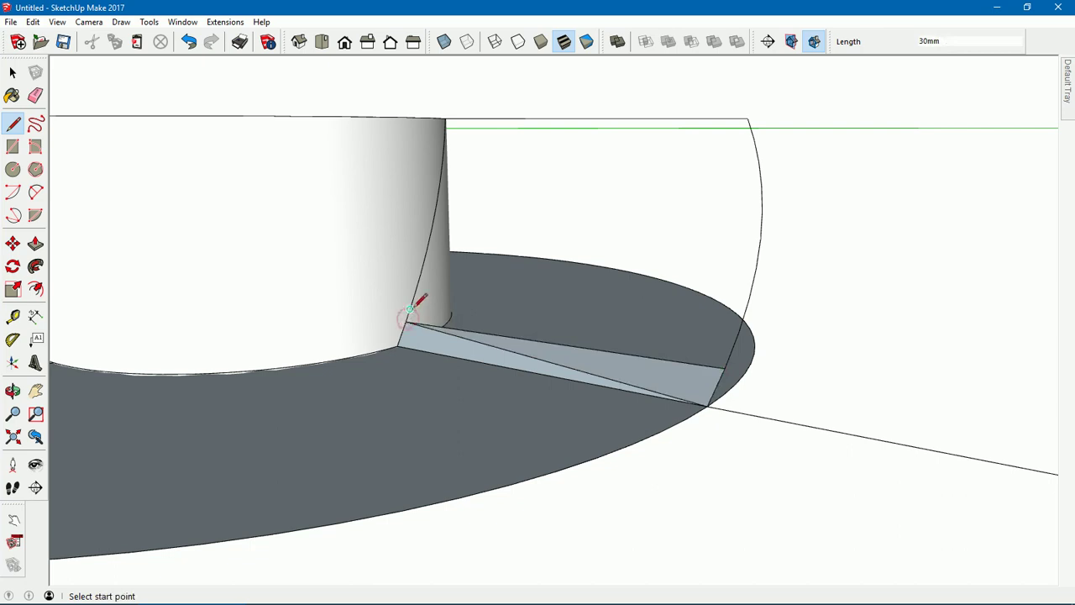
# - Draw alternating edges between cylinder side and arc to form the strip's lower triangular faces
pyautogui.click(412, 297)
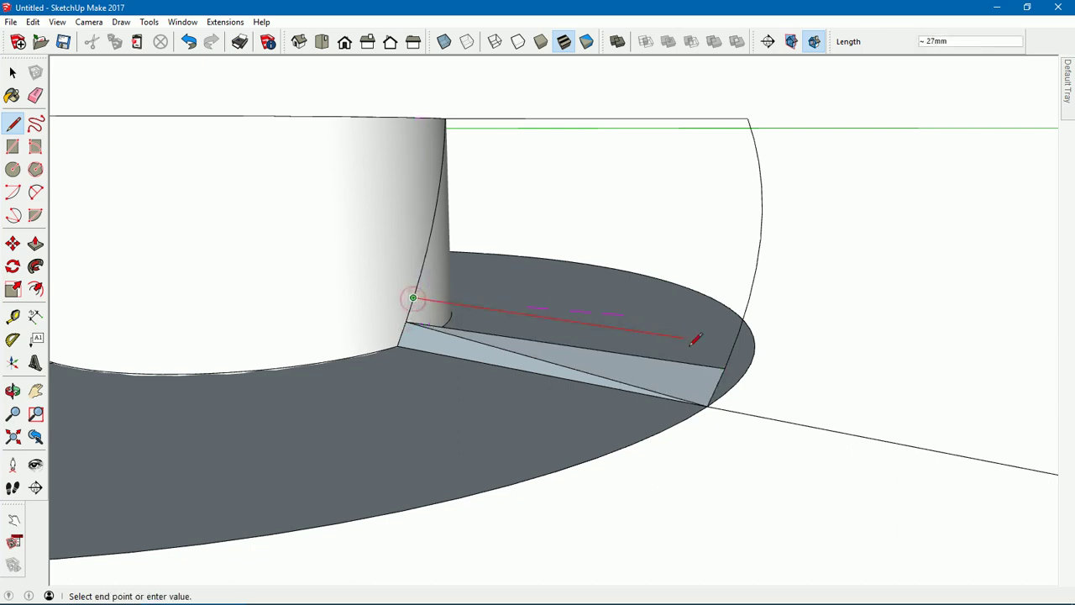
pyautogui.click(724, 364)
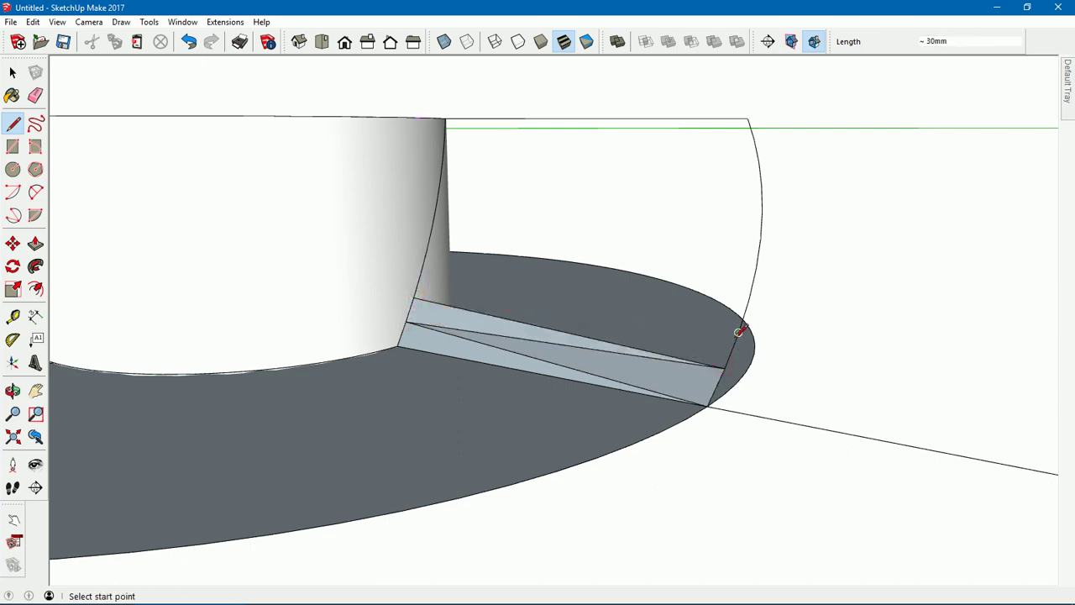
pyautogui.click(413, 299)
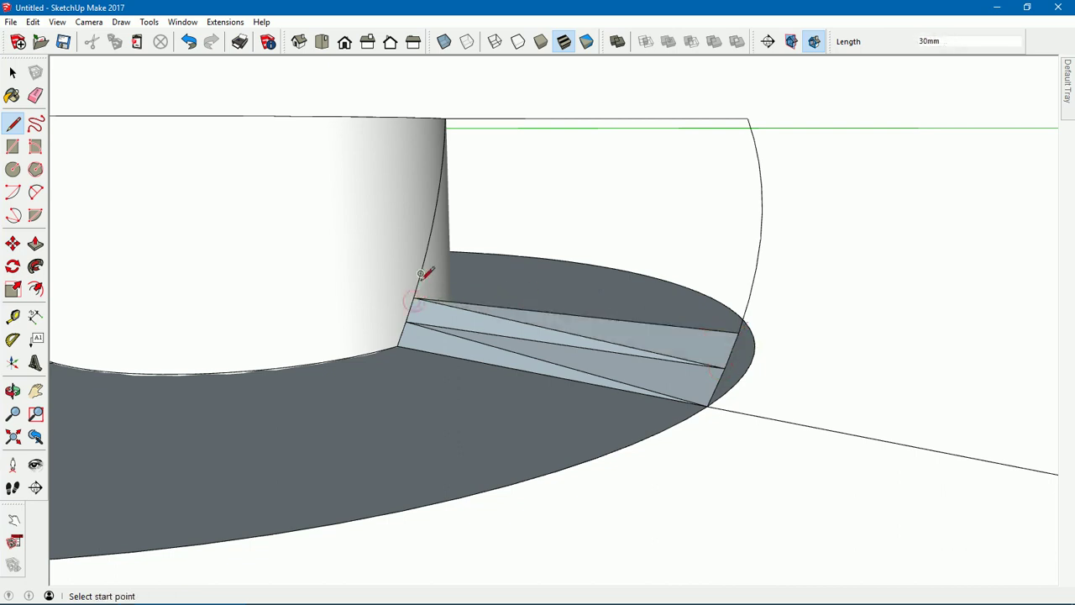
pyautogui.click(742, 318)
pyautogui.click(748, 299)
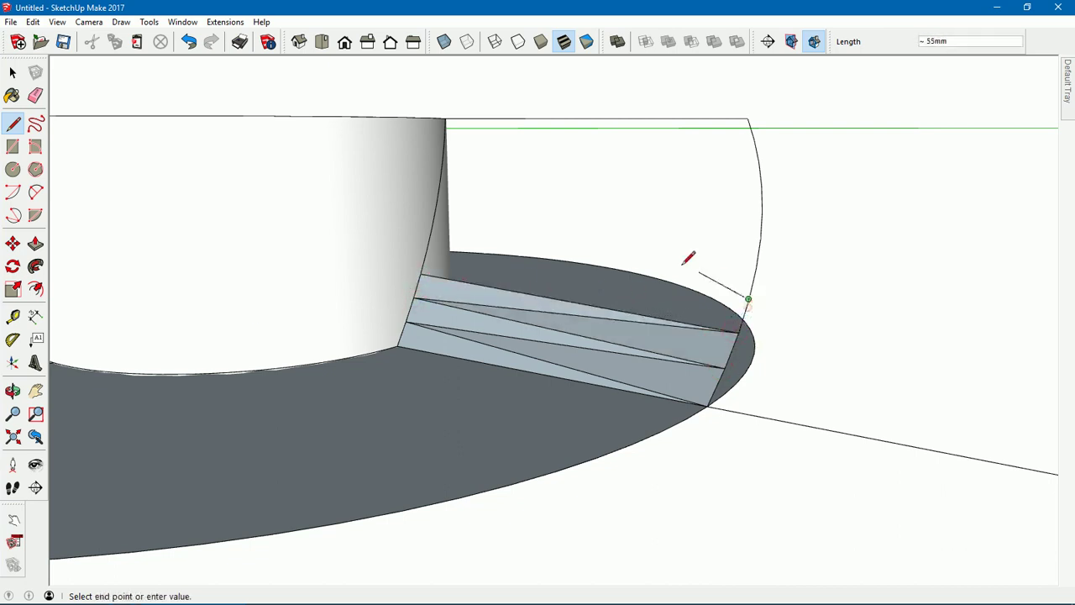
pyautogui.click(443, 265)
pyautogui.click(429, 251)
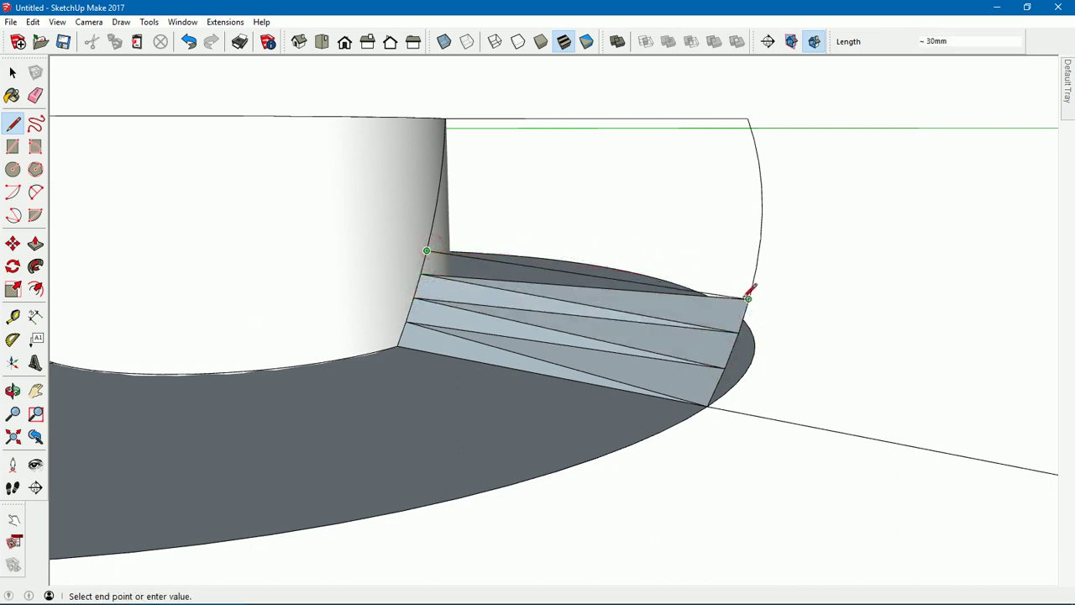
pyautogui.click(748, 299)
pyautogui.click(755, 268)
pyautogui.click(428, 251)
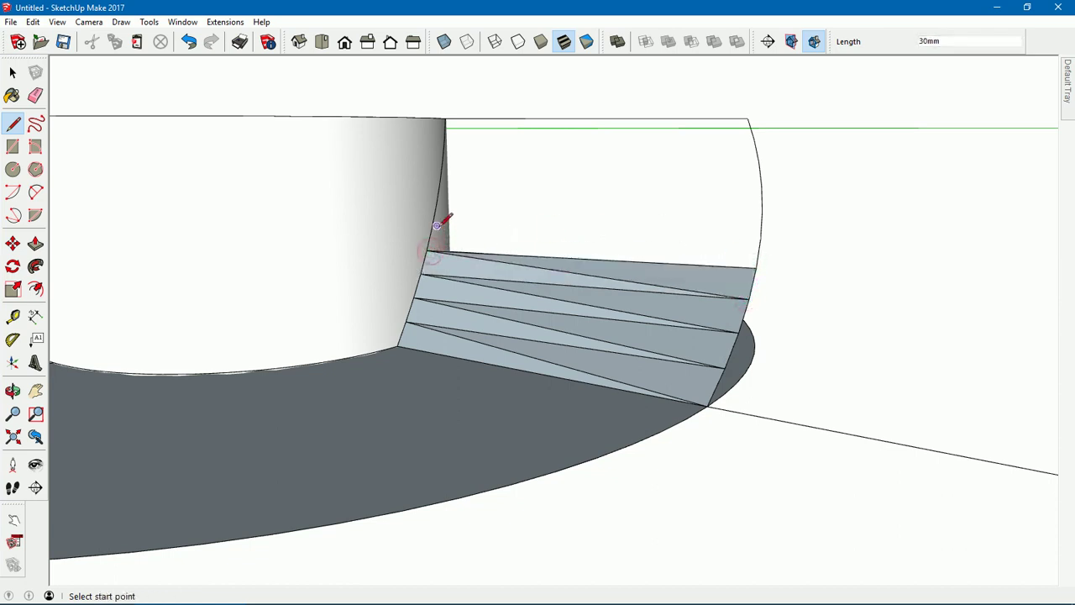
pyautogui.click(432, 226)
pyautogui.click(755, 267)
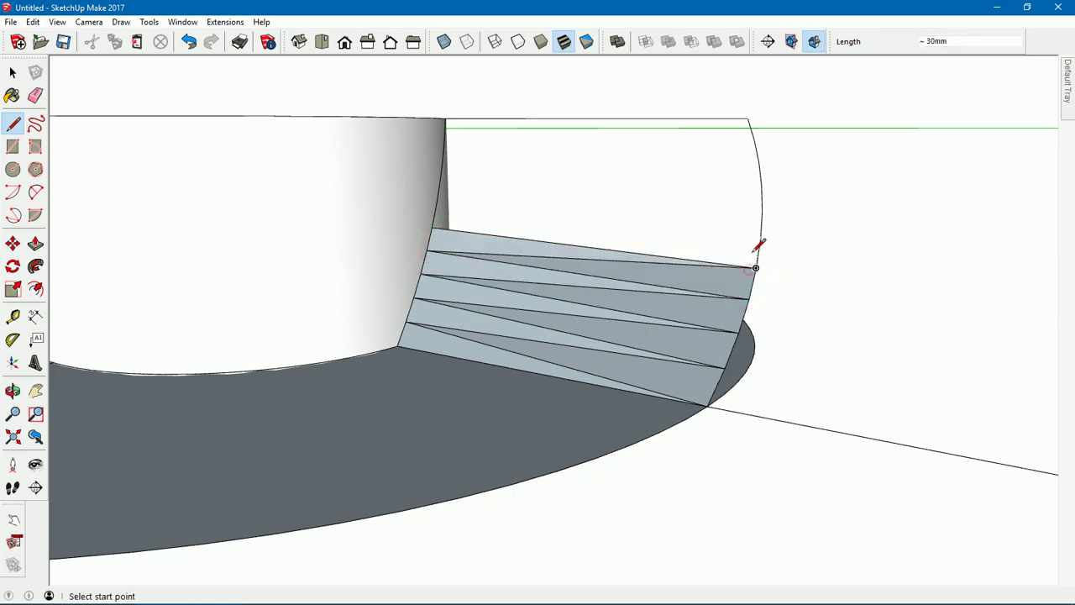
pyautogui.click(760, 236)
pyautogui.click(432, 227)
pyautogui.click(436, 205)
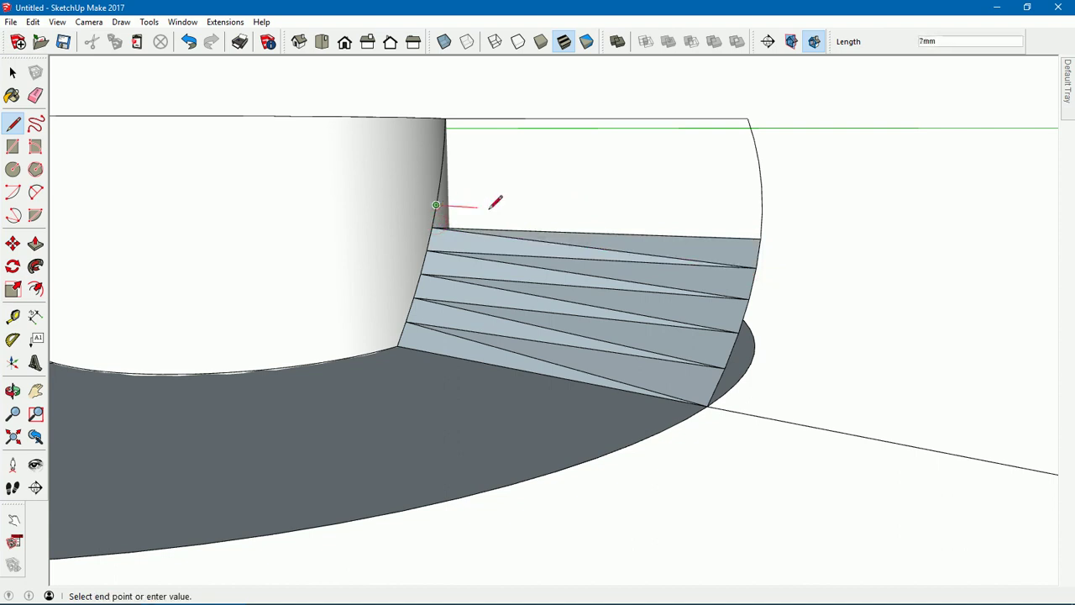
pyautogui.click(756, 236)
# - Continue the alternating cylinder-to-arc edges upward, building the strip's upper faces
pyautogui.click(761, 210)
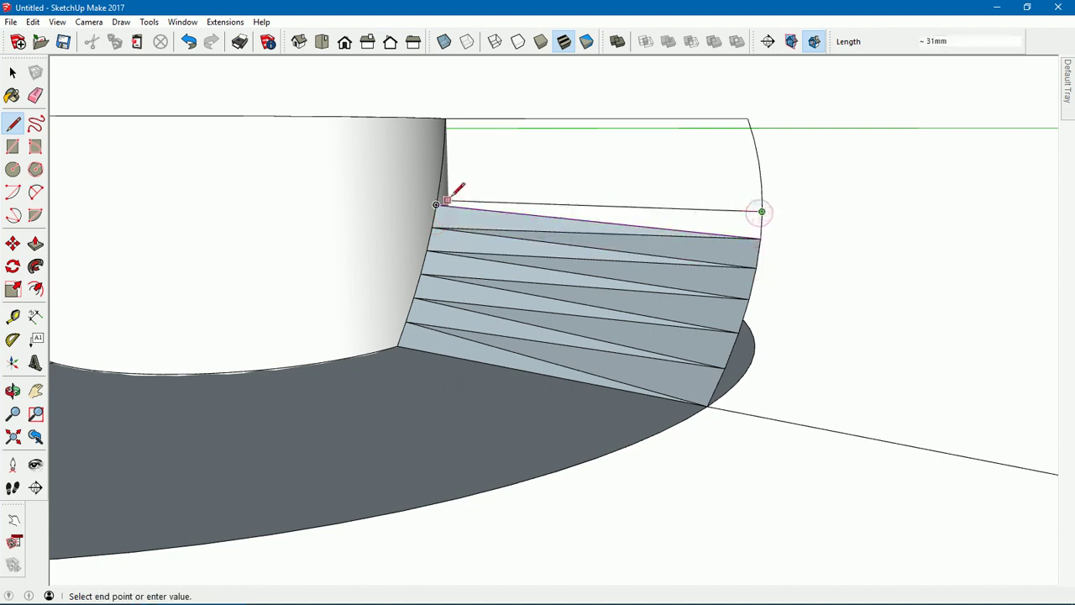
pyautogui.click(437, 204)
pyautogui.click(439, 182)
pyautogui.click(760, 210)
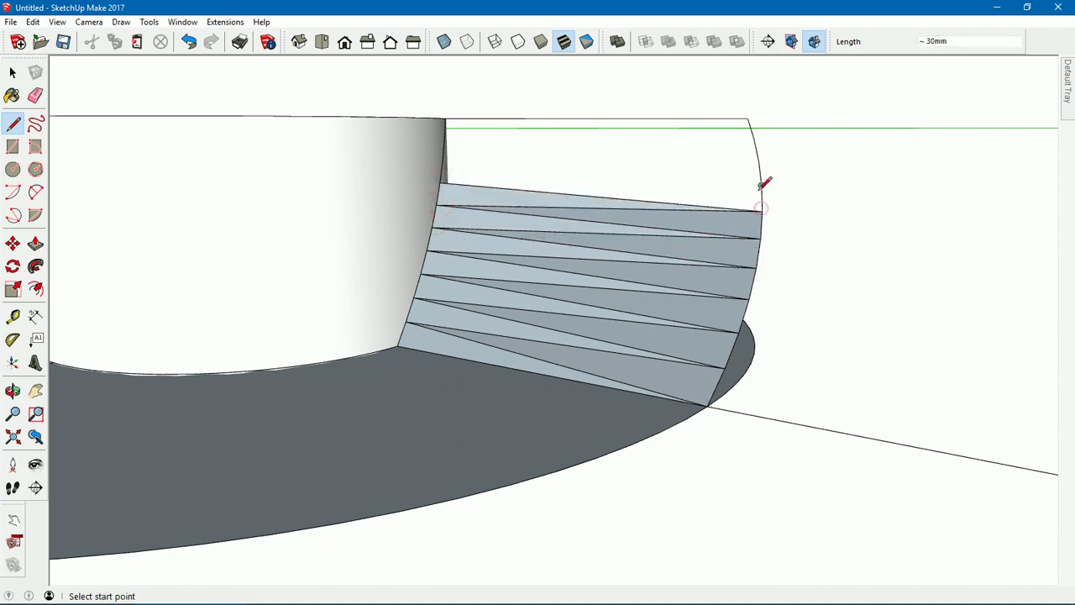
pyautogui.click(761, 185)
pyautogui.click(439, 182)
pyautogui.click(442, 160)
pyautogui.click(762, 180)
pyautogui.moveTo(762, 180)
pyautogui.mouseDown(button='middle')
pyautogui.moveTo(638, 226)
pyautogui.moveTo(744, 297)
pyautogui.moveTo(793, 274)
pyautogui.mouseUp(button='middle')
pyautogui.click(796, 255)
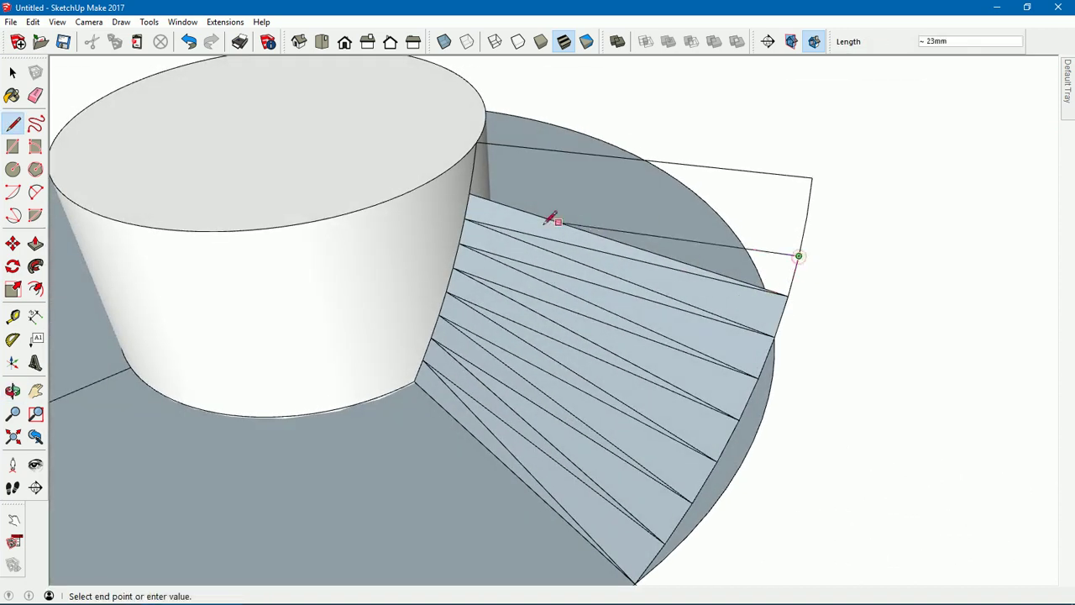
pyautogui.click(471, 192)
pyautogui.click(473, 167)
pyautogui.click(798, 254)
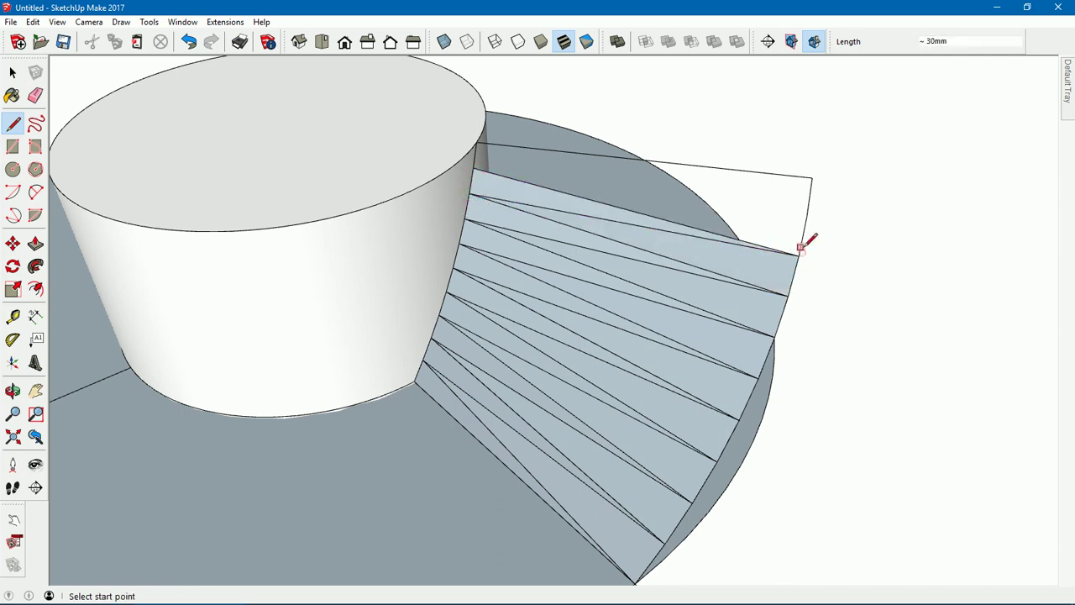
pyautogui.click(806, 217)
pyautogui.click(473, 168)
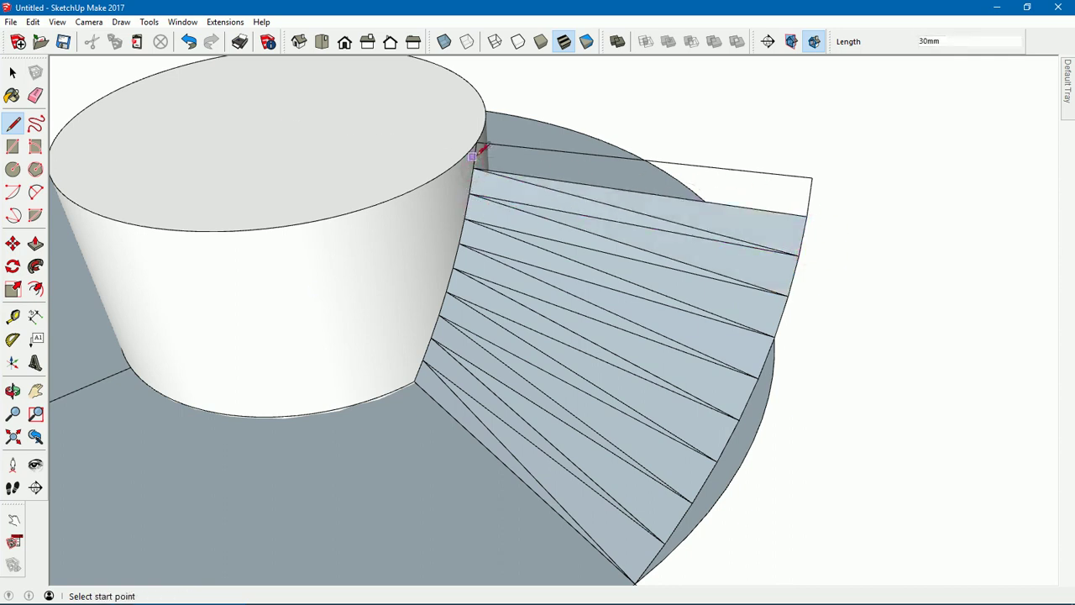
# - Draw the final edge from the cylinder's top corner to the strip's corner
pyautogui.scroll(2, 474, 154)
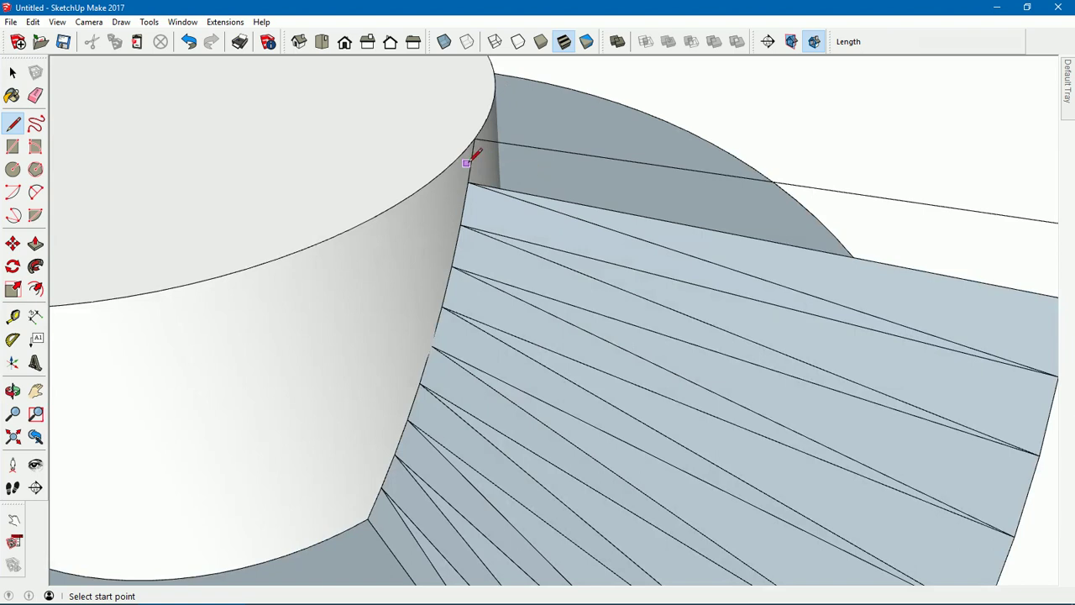
pyautogui.click(475, 138)
pyautogui.moveTo(631, 185)
pyautogui.mouseDown(button='middle')
pyautogui.moveTo(562, 199)
pyautogui.moveTo(650, 237)
pyautogui.mouseUp(button='middle')
pyautogui.click(684, 267)
pyautogui.moveTo(496, 276)
pyautogui.mouseDown(button='middle')
pyautogui.moveTo(576, 216)
pyautogui.moveTo(604, 216)
pyautogui.moveTo(585, 240)
pyautogui.mouseUp(button='middle')
pyautogui.scroll(-1, 604, 220)
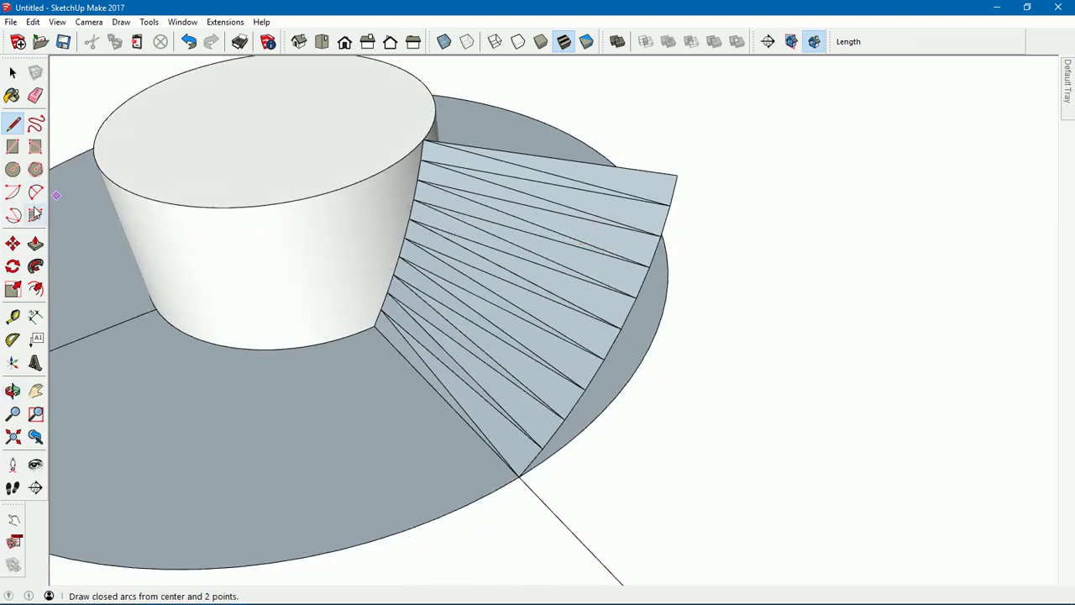
# - Hide the strip's internal diagonal edges with the Eraser in one sweep
pyautogui.click(36, 96)
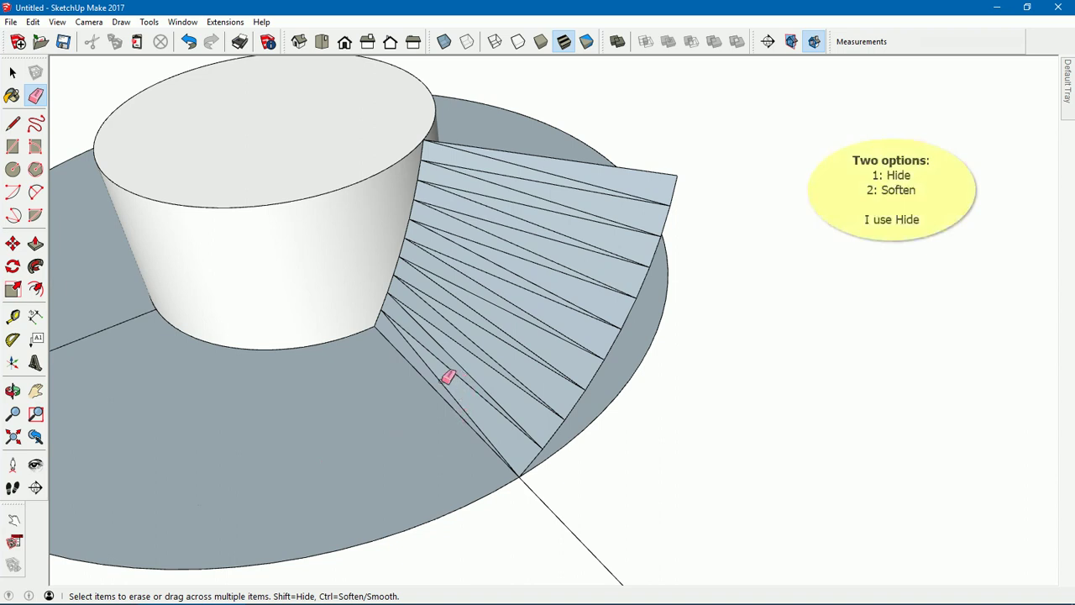
pyautogui.moveTo(444, 375)
pyautogui.mouseDown()
pyautogui.moveTo(485, 336)
pyautogui.moveTo(544, 171)
pyautogui.mouseUp()
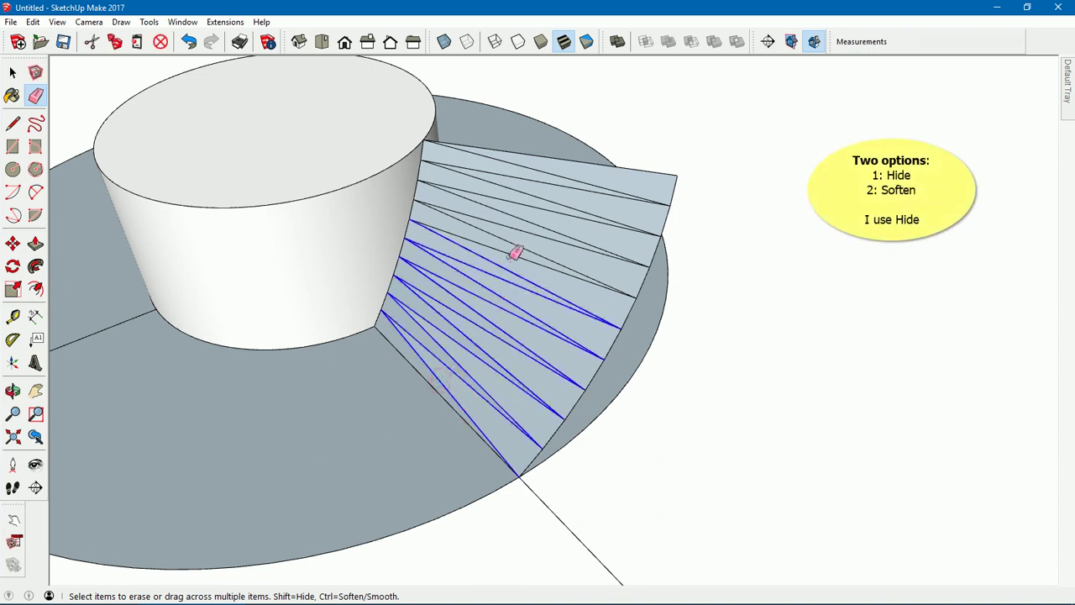
pyautogui.moveTo(535, 233)
pyautogui.mouseDown(button='middle')
pyautogui.moveTo(164, 62)
pyautogui.moveTo(246, 167)
pyautogui.moveTo(411, 185)
pyautogui.moveTo(425, 202)
pyautogui.moveTo(573, 207)
pyautogui.moveTo(447, 130)
pyautogui.mouseUp(button='middle')
# - Box-select the whole smoothed strip surface and bring up its context menu
pyautogui.press('space')
pyautogui.moveTo(390, 96); pyautogui.dragTo(754, 438)
pyautogui.rightClick(602, 297)
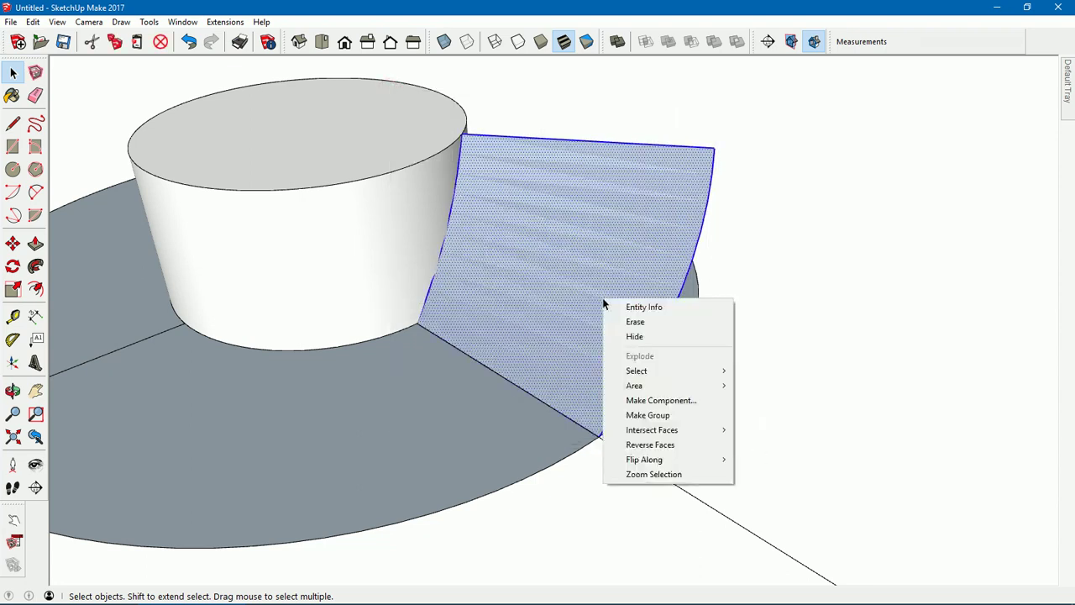
# - Make the selected strip surface into a group
pyautogui.click(643, 414)
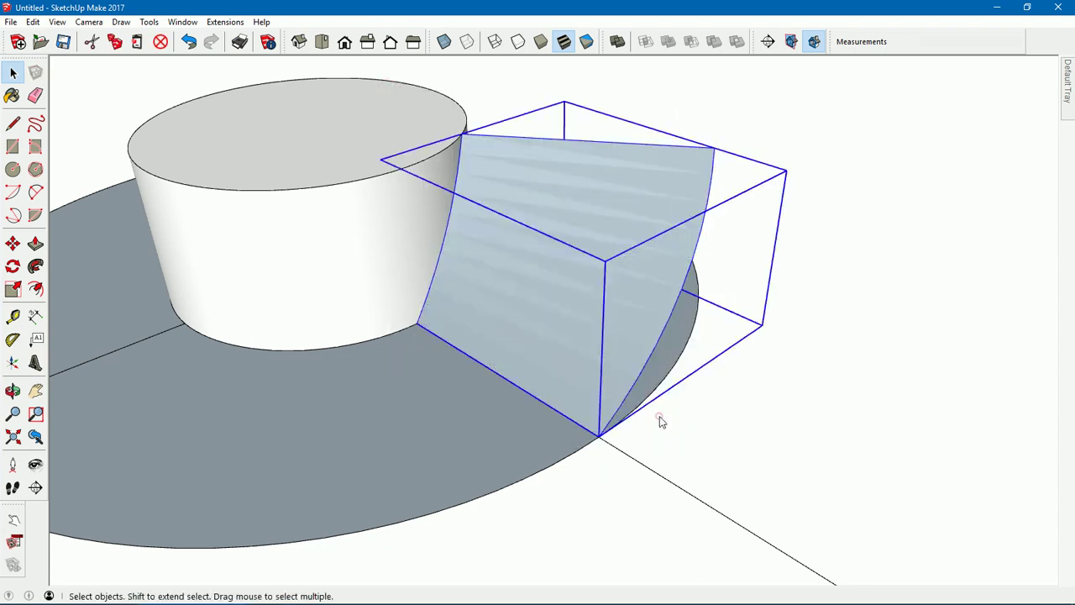
pyautogui.moveTo(660, 420)
pyautogui.mouseDown(button='middle')
pyautogui.moveTo(638, 413)
pyautogui.moveTo(408, 446)
pyautogui.mouseUp(button='middle')
pyautogui.moveTo(461, 409)
pyautogui.mouseDown(button='middle')
pyautogui.moveTo(108, 412)
pyautogui.moveTo(457, 312)
pyautogui.moveTo(442, 413)
pyautogui.mouseUp(button='middle')
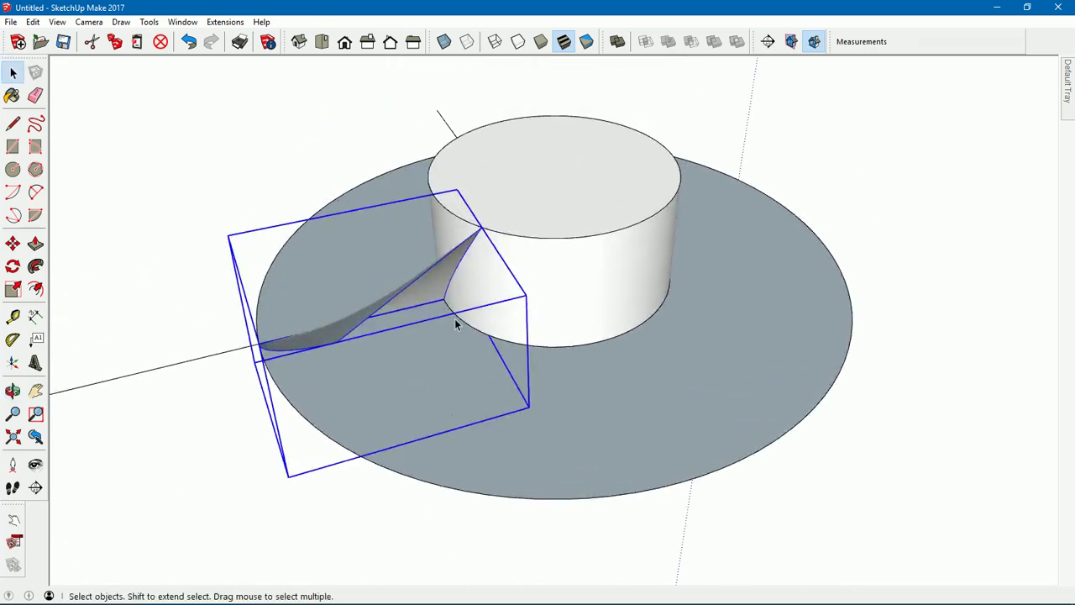
pyautogui.scroll(3, 458, 294)
# - Start a Move copy of the grouped surface from its top corner
pyautogui.press('m')
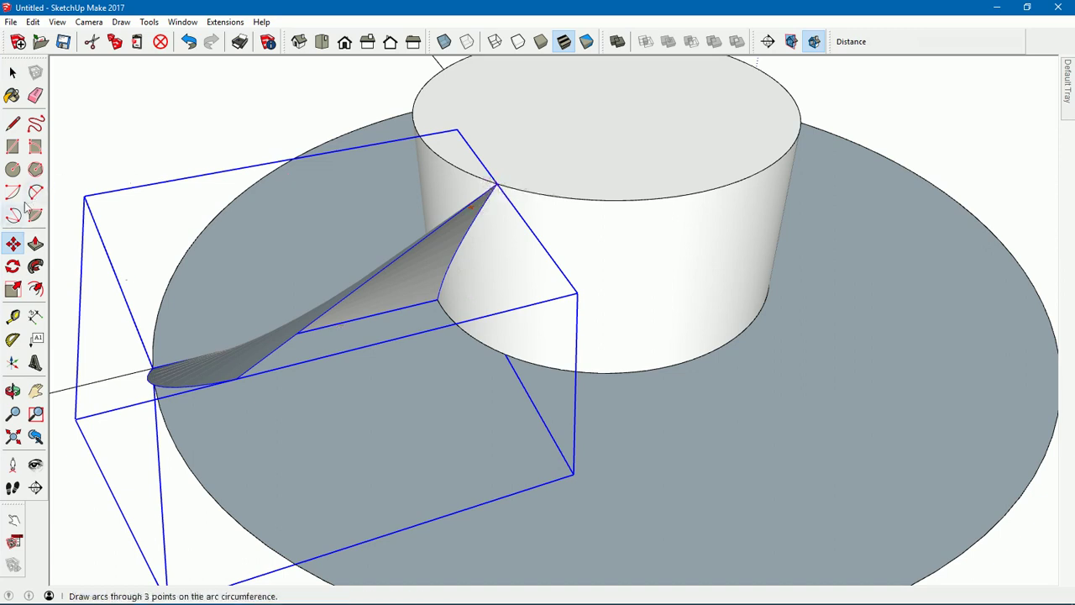
pyautogui.press('ctrl')
pyautogui.click(497, 184)
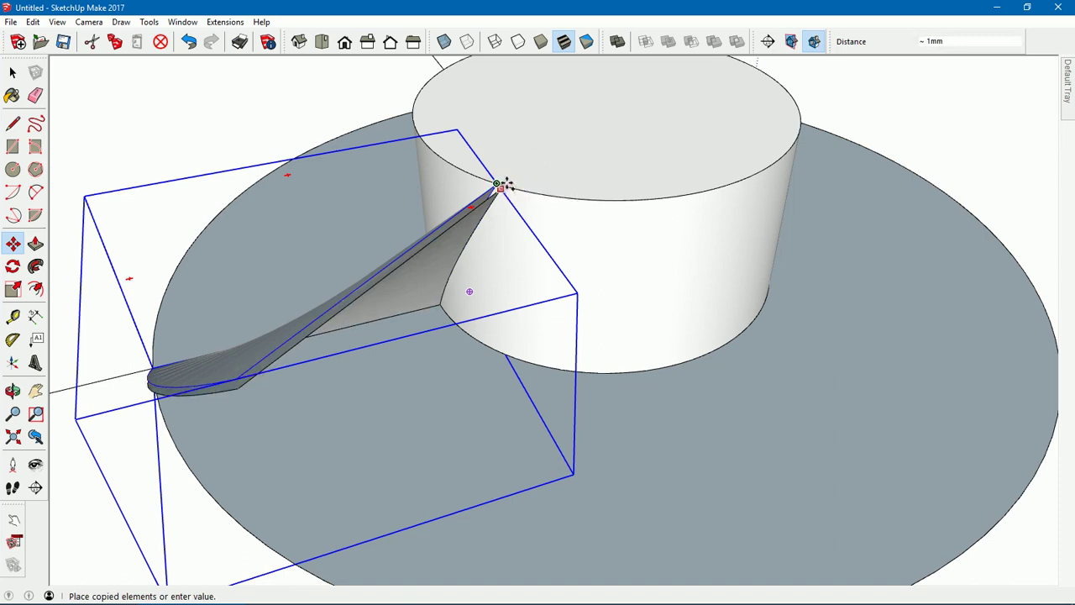
# - Place the surface copy at the cylinder's top edge
pyautogui.scroll(1, 502, 187)
pyautogui.scroll(1, 502, 186)
pyautogui.scroll(1, 503, 188)
pyautogui.moveTo(504, 189)
pyautogui.mouseDown(button='middle')
pyautogui.moveTo(330, 243)
pyautogui.moveTo(355, 254)
pyautogui.moveTo(498, 257)
pyautogui.moveTo(490, 311)
pyautogui.mouseUp(button='middle')
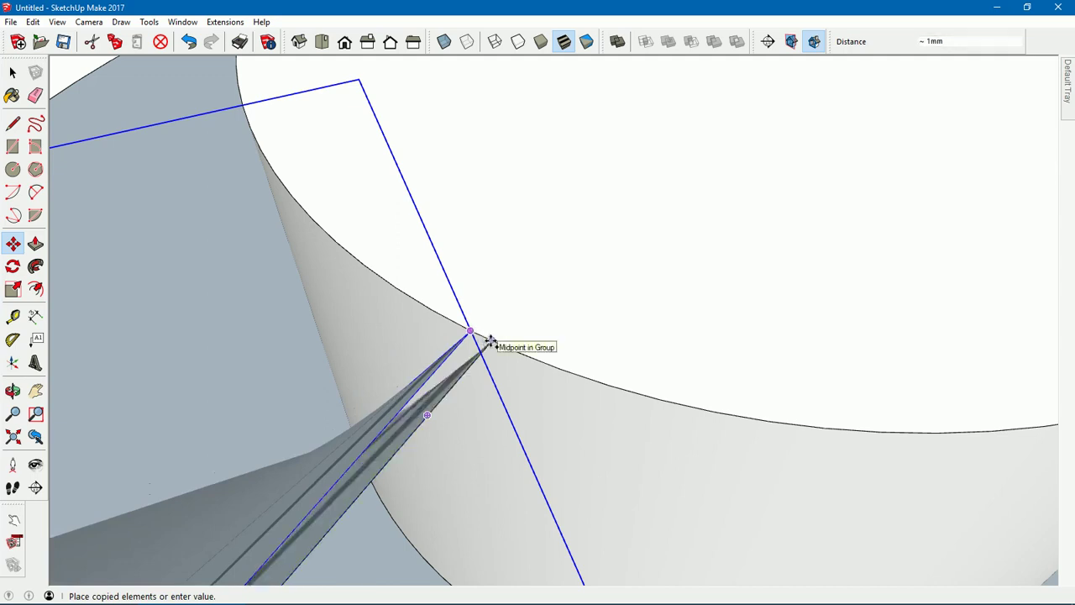
pyautogui.click(491, 340)
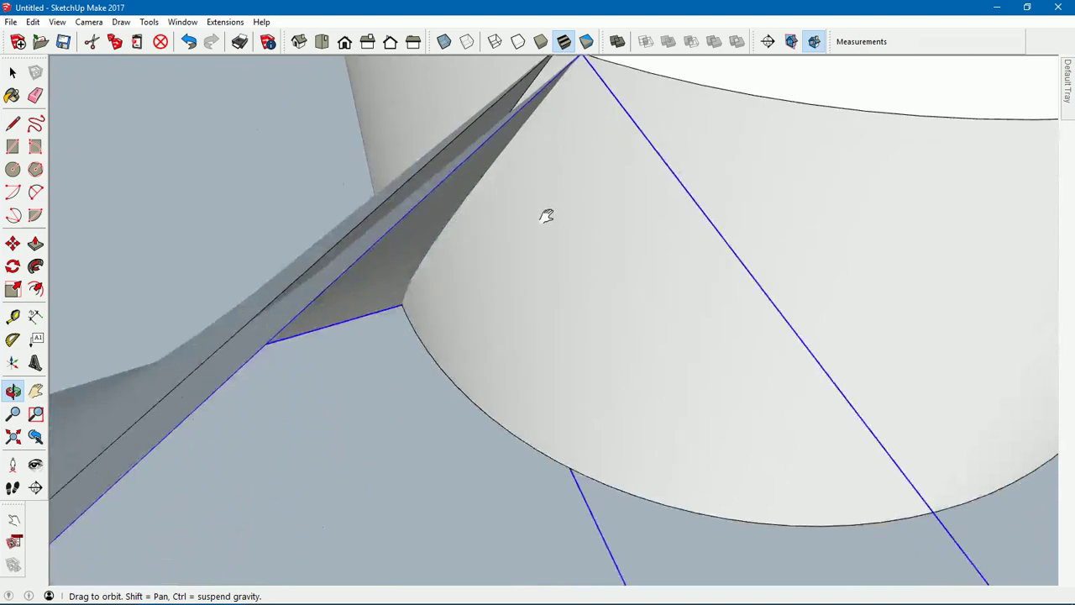
# - Orbit to look down on the cylinder, then clear the selection and return to Select
pyautogui.moveTo(475, 447)
pyautogui.mouseDown(button='middle')
pyautogui.moveTo(652, 125)
pyautogui.moveTo(544, 316)
pyautogui.moveTo(700, 163)
pyautogui.moveTo(480, 283)
pyautogui.moveTo(527, 199)
pyautogui.moveTo(530, 271)
pyautogui.moveTo(508, 325)
pyautogui.moveTo(422, 345)
pyautogui.moveTo(370, 377)
pyautogui.moveTo(299, 355)
pyautogui.moveTo(285, 372)
pyautogui.moveTo(293, 342)
pyautogui.moveTo(295, 353)
pyautogui.moveTo(431, 345)
pyautogui.moveTo(403, 345)
pyautogui.moveTo(361, 305)
pyautogui.moveTo(446, 327)
pyautogui.moveTo(534, 303)
pyautogui.mouseUp(button='middle')
pyautogui.moveTo(533, 303)
pyautogui.mouseDown()
pyautogui.moveTo(621, 197)
pyautogui.moveTo(576, 365)
pyautogui.moveTo(492, 360)
pyautogui.mouseUp()
pyautogui.press('m')
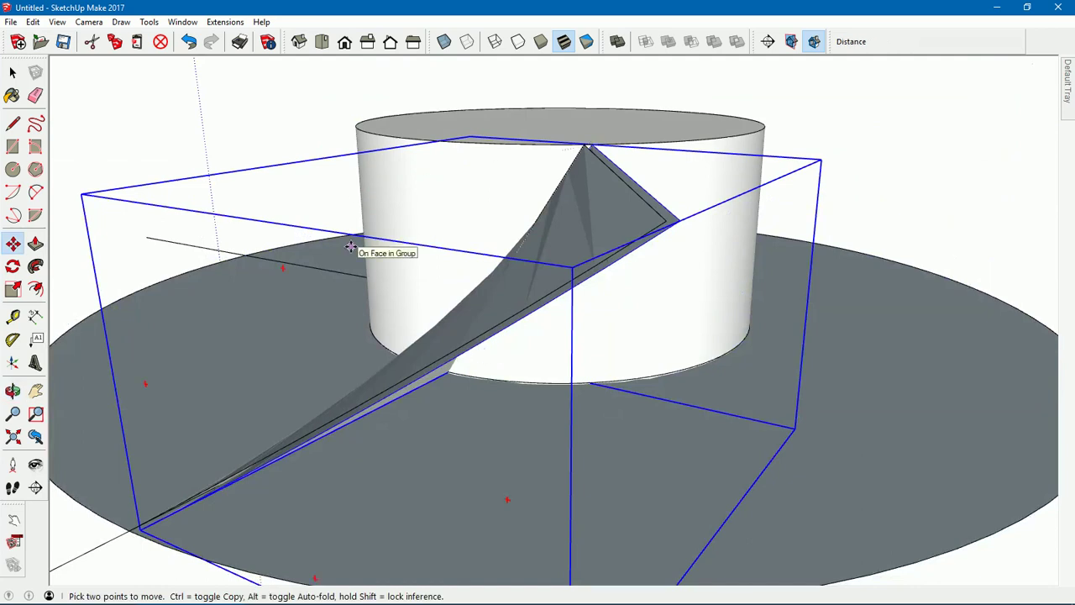
pyautogui.hotkey('ctrl', 't')
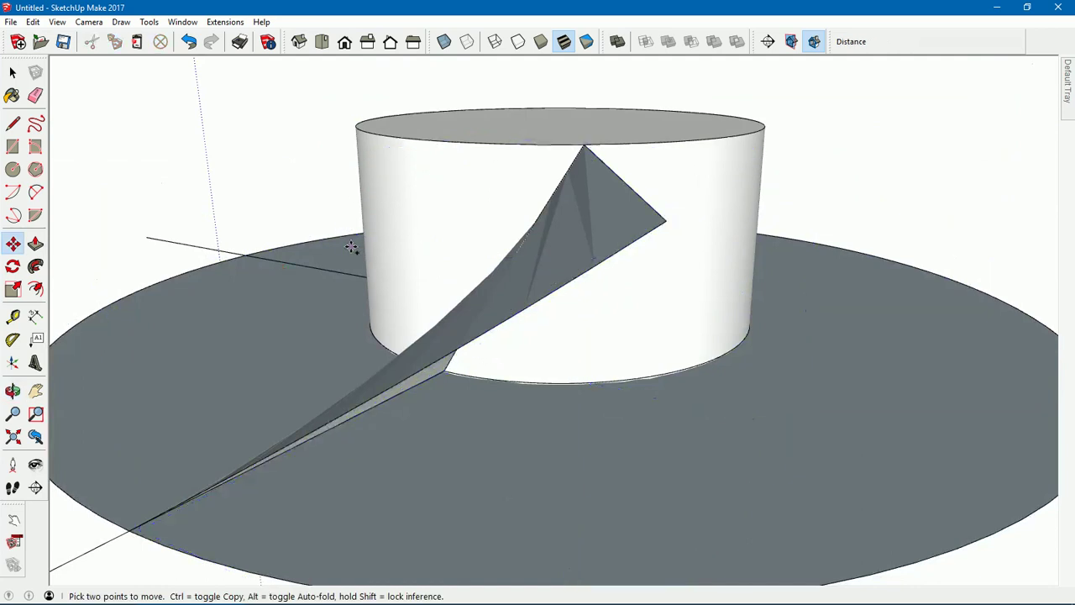
pyautogui.press('space')
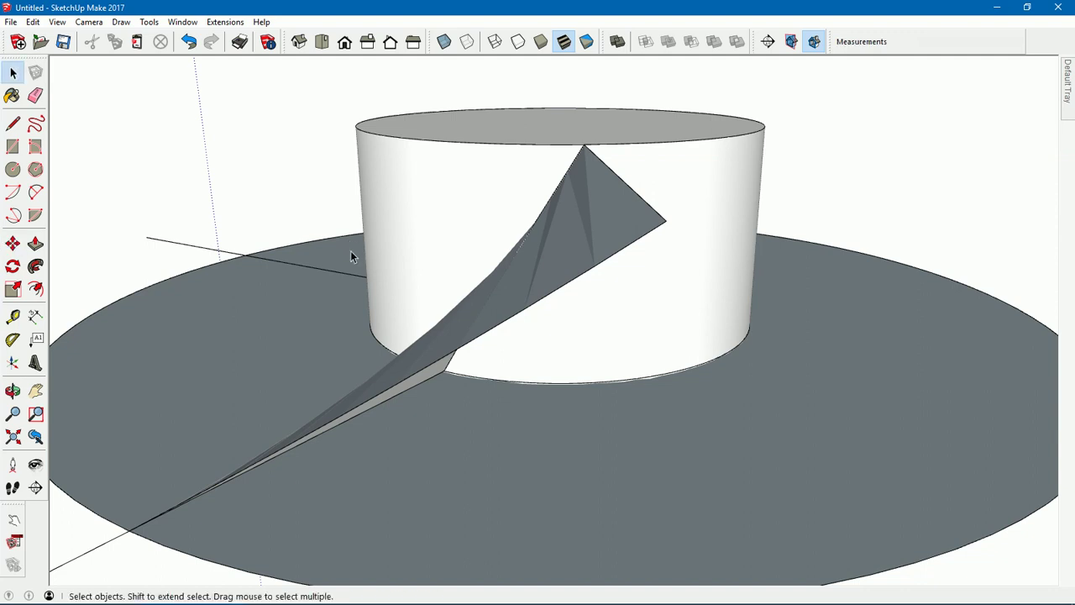
# - Try pasting the surface in place inside the inclined group and dismiss the insert-into-itself warning
pyautogui.doubleClick(500, 299)
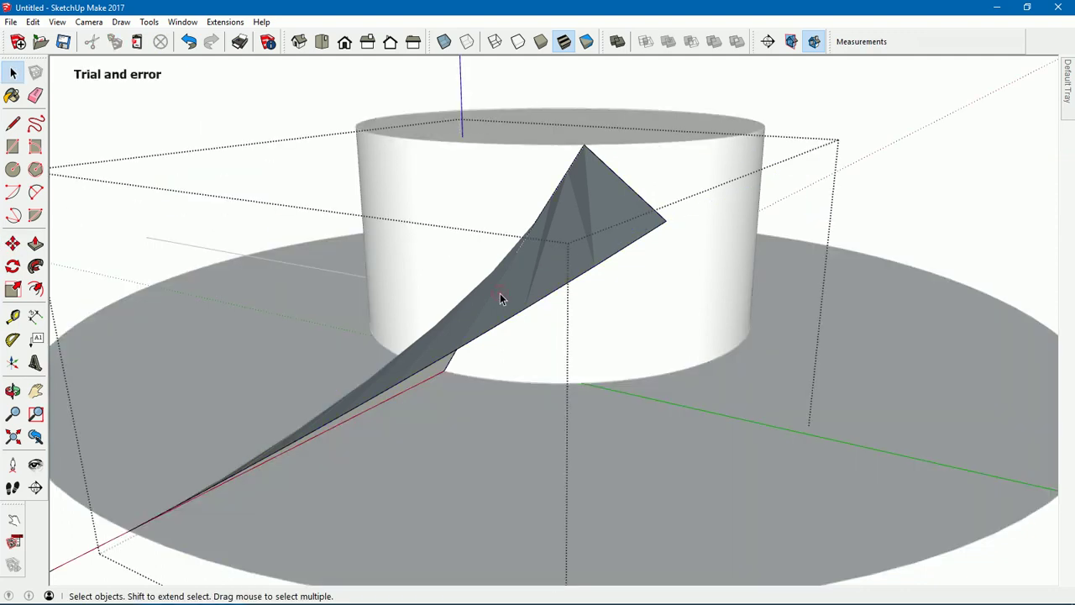
pyautogui.click(33, 22)
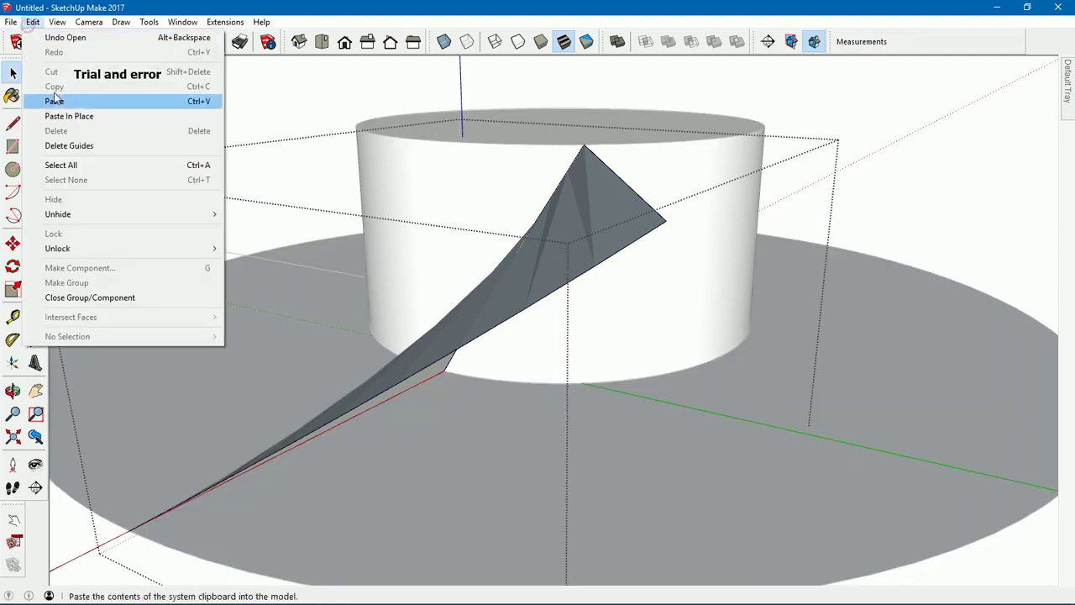
pyautogui.click(61, 118)
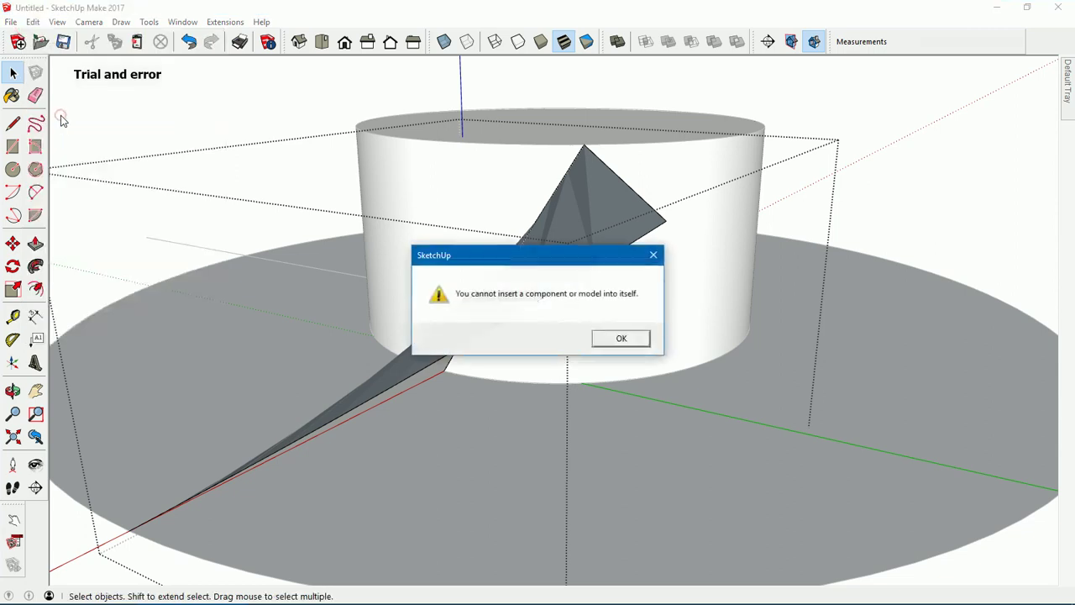
pyautogui.click(643, 340)
# - Undo twice to revert the failed cut
pyautogui.moveTo(530, 295)
pyautogui.mouseDown(button='middle')
pyautogui.moveTo(473, 342)
pyautogui.moveTo(467, 318)
pyautogui.mouseUp(button='middle')
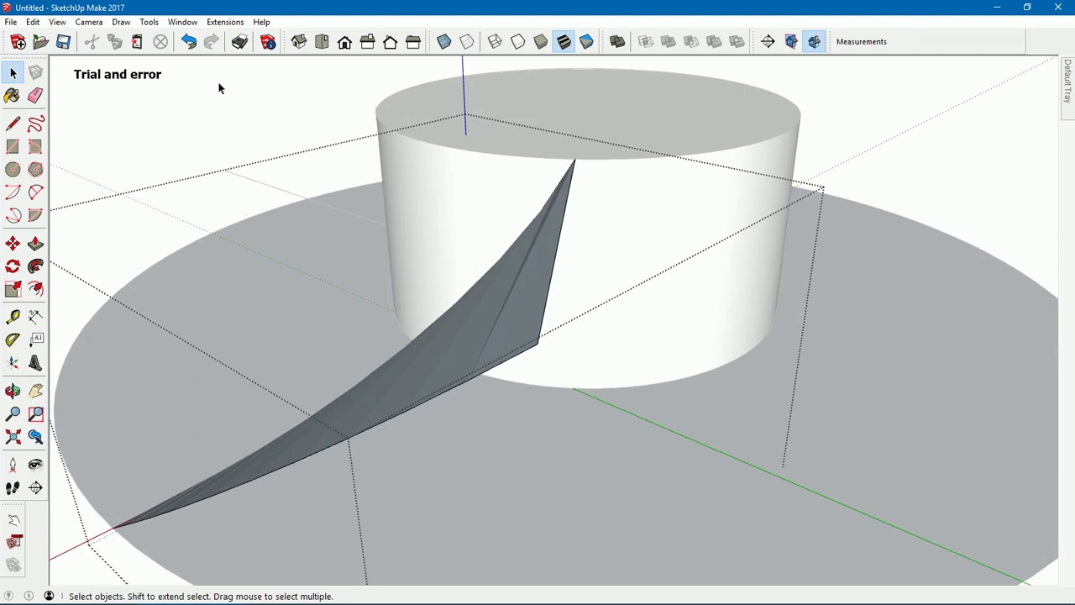
pyautogui.click(188, 41)
pyautogui.click(188, 42)
pyautogui.moveTo(428, 256)
pyautogui.mouseDown(button='middle')
pyautogui.moveTo(425, 238)
pyautogui.moveTo(460, 248)
pyautogui.mouseUp(button='middle')
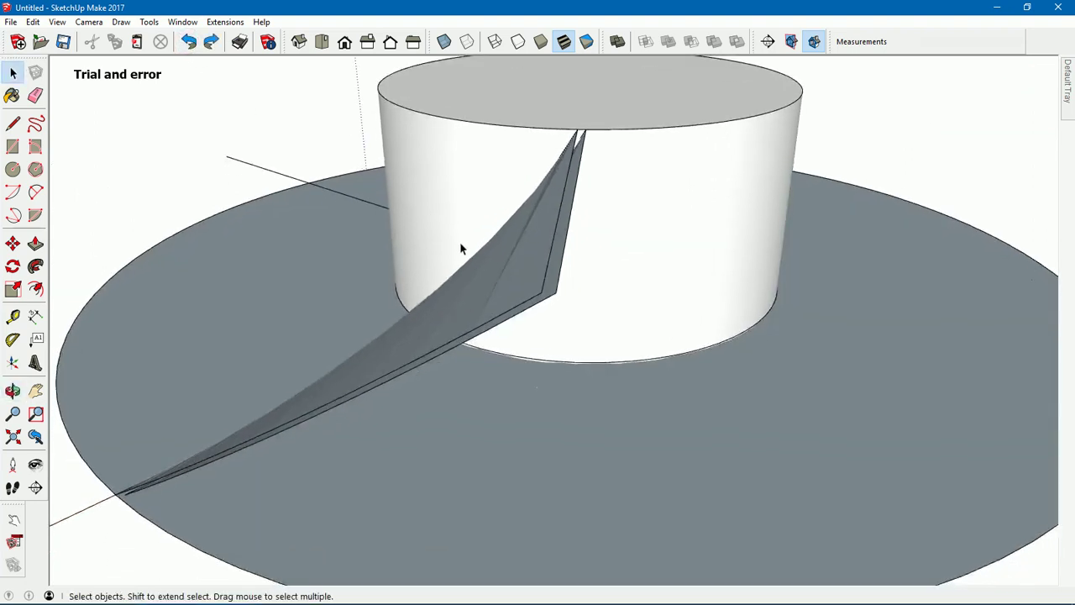
# - Explode the grouped fold geometry and clear the selection
pyautogui.click(556, 288)
pyautogui.rightClick(556, 289)
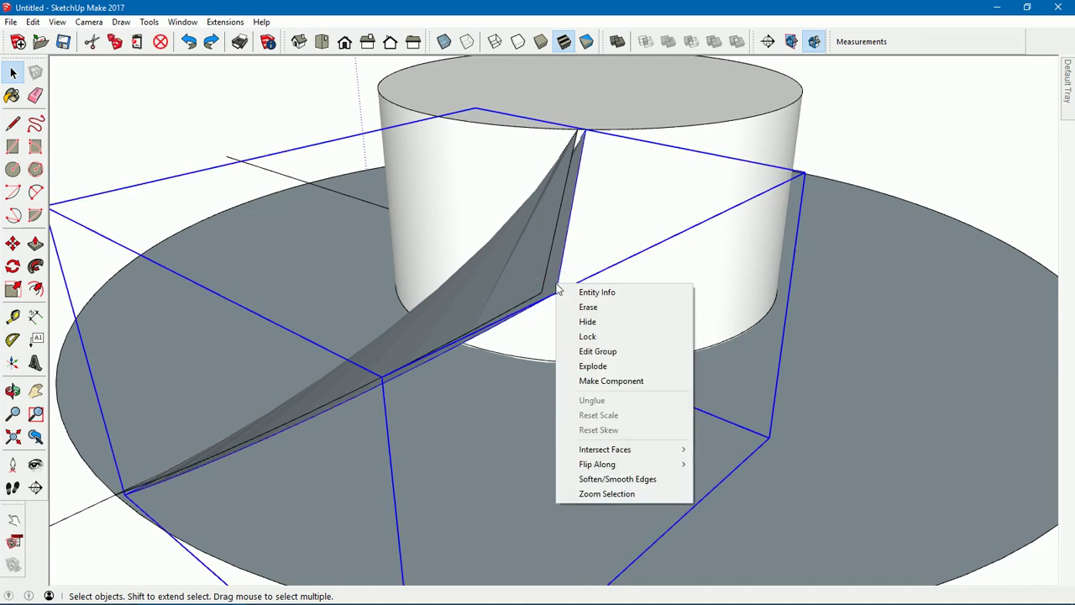
pyautogui.click(589, 365)
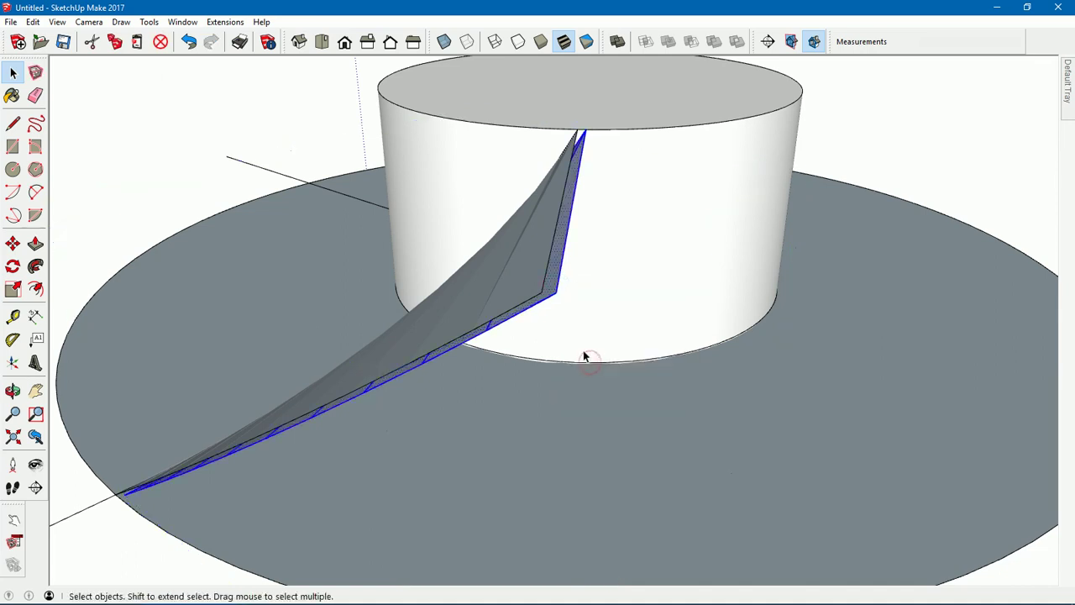
pyautogui.hotkey('ctrl', 't')
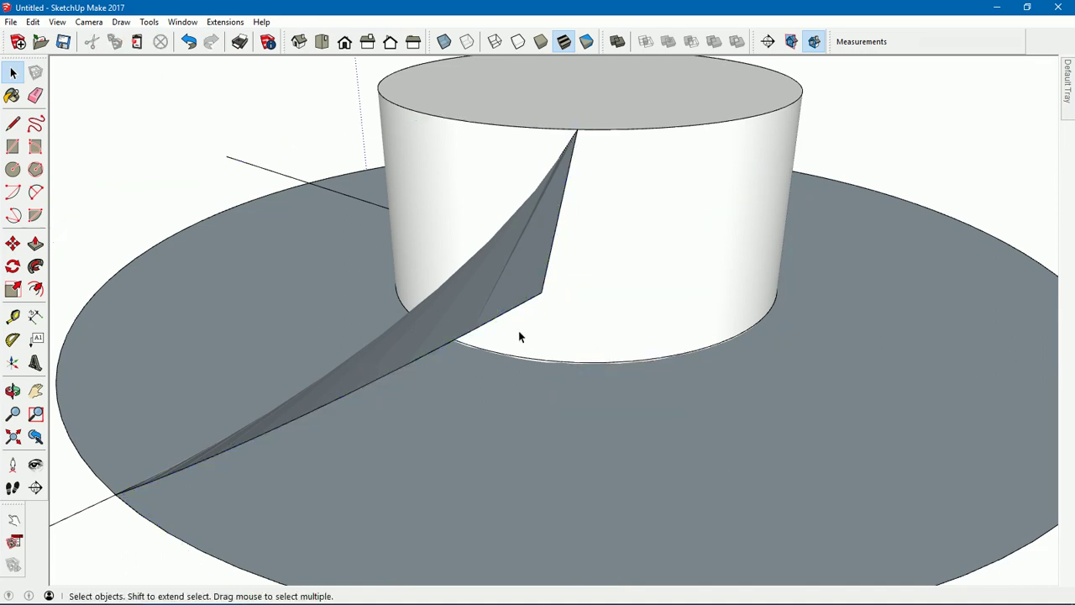
# - Paste the cut geometry in place inside the fan group
pyautogui.doubleClick(506, 298)
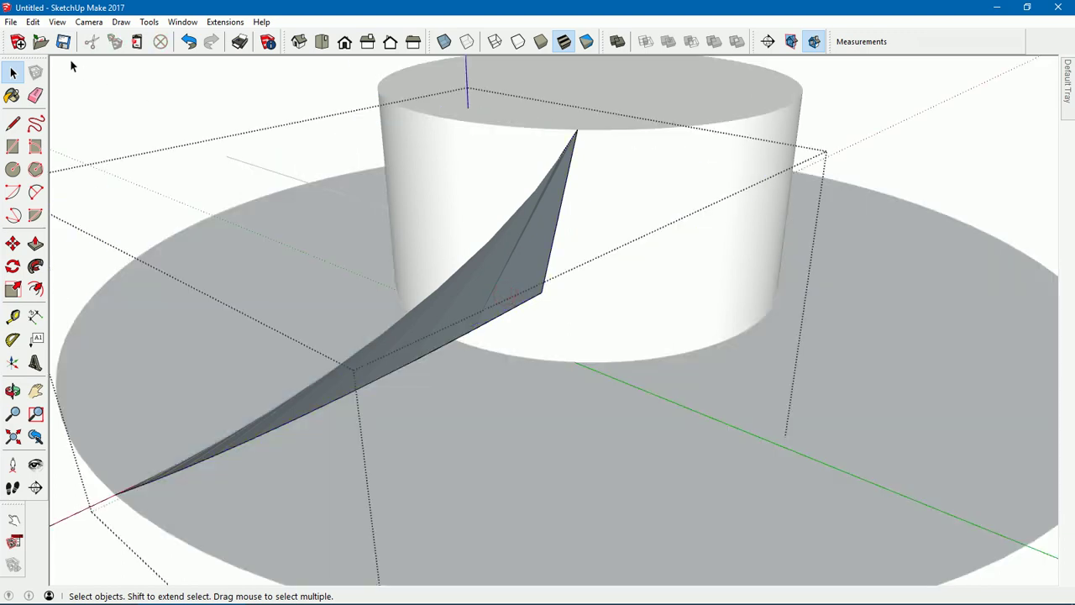
pyautogui.click(33, 21)
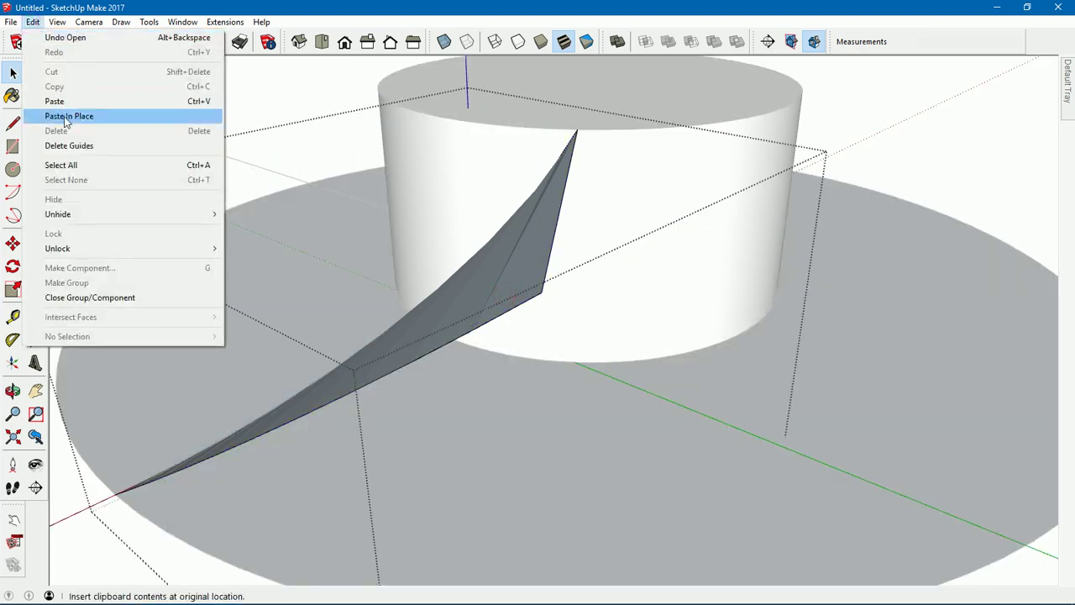
pyautogui.click(66, 116)
pyautogui.moveTo(330, 262)
pyautogui.mouseDown(button='middle')
pyautogui.moveTo(268, 201)
pyautogui.moveTo(405, 244)
pyautogui.mouseUp(button='middle')
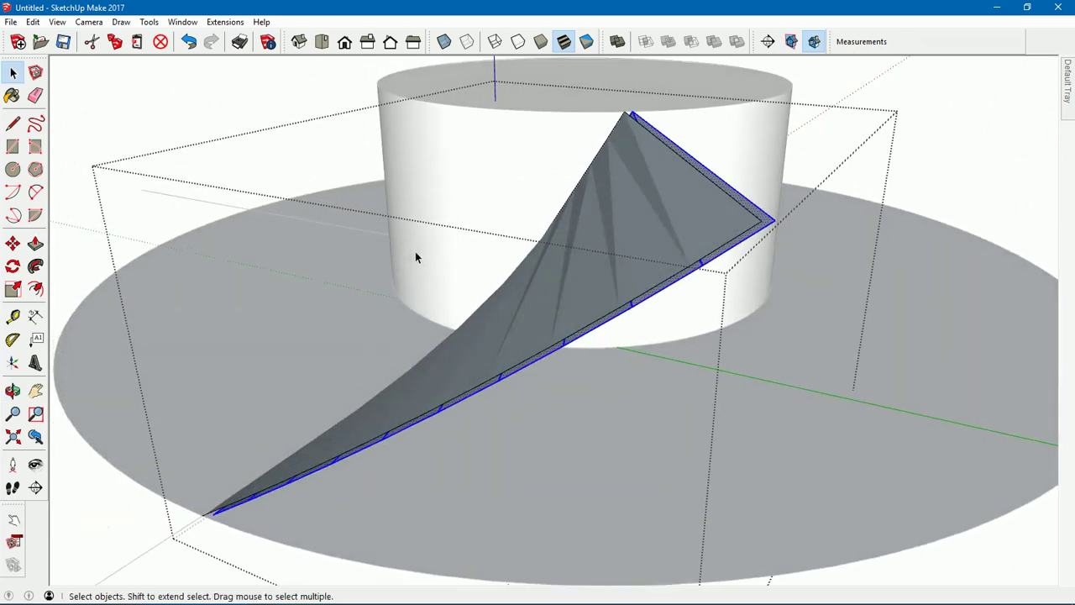
pyautogui.click(184, 101)
pyautogui.moveTo(184, 99)
pyautogui.mouseDown(button='middle')
pyautogui.moveTo(284, 228)
pyautogui.moveTo(283, 163)
pyautogui.moveTo(434, 188)
pyautogui.moveTo(552, 242)
pyautogui.moveTo(606, 323)
pyautogui.moveTo(599, 293)
pyautogui.moveTo(667, 264)
pyautogui.moveTo(576, 221)
pyautogui.moveTo(568, 269)
pyautogui.mouseUp(button='middle')
# - Open the triangular fan group for editing and zoom in on it
pyautogui.doubleClick(616, 288)
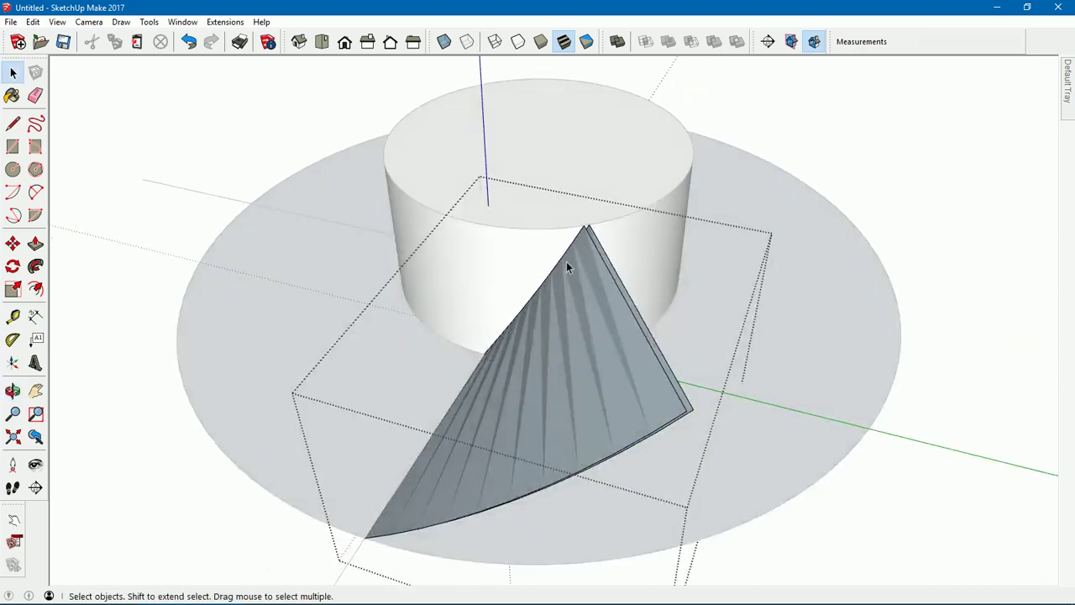
pyautogui.scroll(3, 576, 224)
pyautogui.scroll(2, 600, 229)
pyautogui.scroll(2, 600, 229)
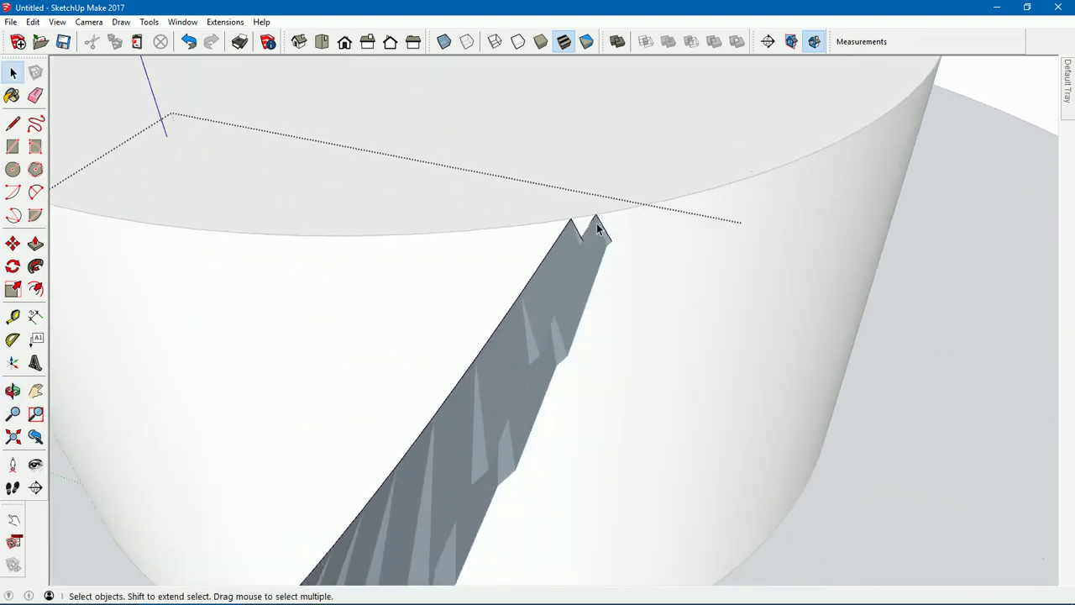
# - Draw a short line joining the fan apex to the second sheet's tip
pyautogui.moveTo(597, 222); pyautogui.dragTo(597, 232, button='middle')
pyautogui.press('l')
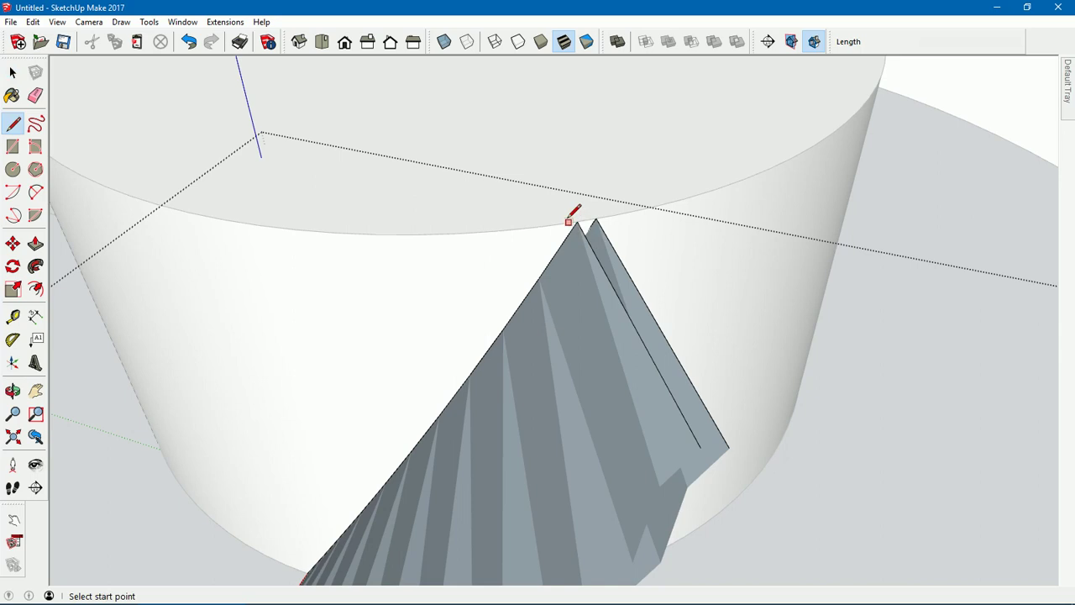
pyautogui.click(576, 222)
pyautogui.click(595, 219)
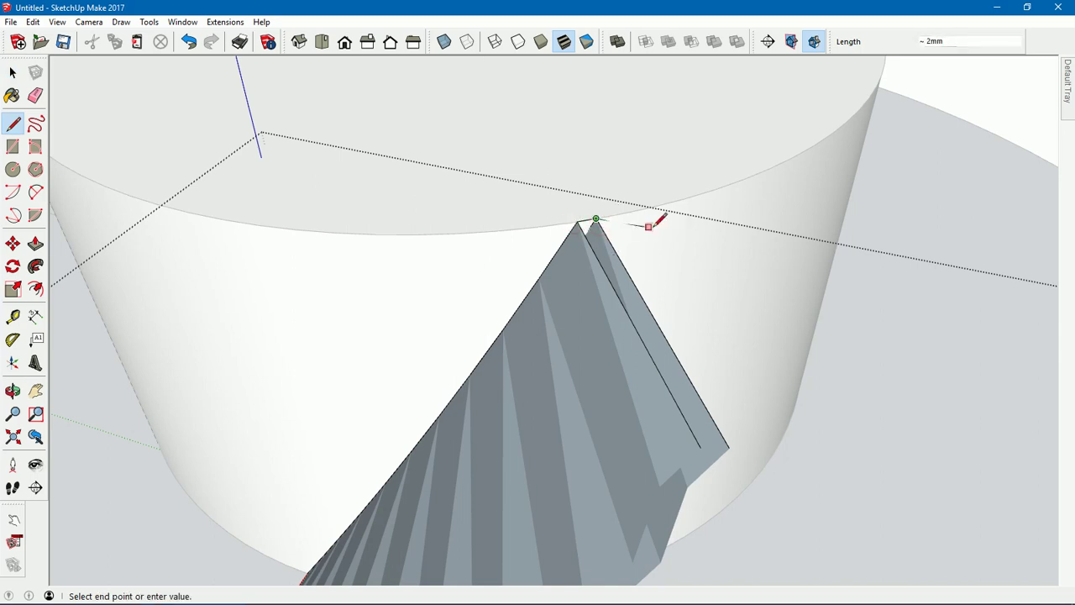
pyautogui.press('Escape')
# - Draw a line across the fan's lower corner, closing a thin face
pyautogui.moveTo(696, 338)
pyautogui.mouseDown(button='middle')
pyautogui.moveTo(655, 302)
pyautogui.moveTo(662, 324)
pyautogui.moveTo(516, 139)
pyautogui.moveTo(579, 310)
pyautogui.mouseUp(button='middle')
pyautogui.click(593, 328)
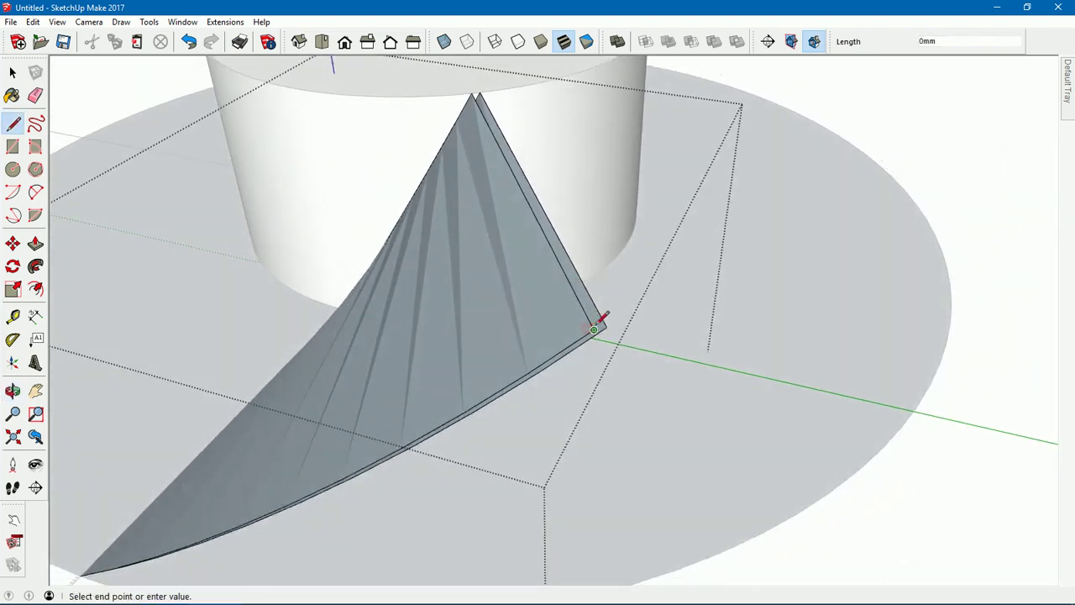
pyautogui.moveTo(613, 319); pyautogui.dragTo(536, 366, button='middle')
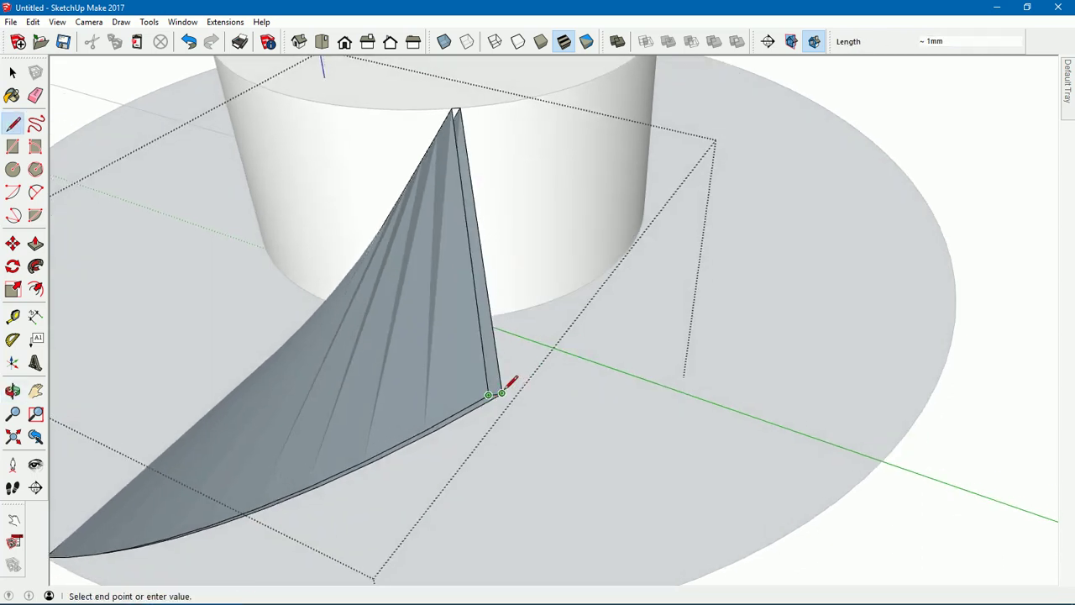
pyautogui.scroll(2, 506, 384)
pyautogui.click(502, 398)
# - Connect the base corner at the disc, undoing the misplaced edge and restarting there
pyautogui.moveTo(504, 391)
pyautogui.mouseDown(button='middle')
pyautogui.moveTo(492, 391)
pyautogui.moveTo(611, 318)
pyautogui.moveTo(516, 344)
pyautogui.moveTo(739, 129)
pyautogui.moveTo(770, 120)
pyautogui.mouseUp(button='middle')
pyautogui.moveTo(576, 216); pyautogui.dragTo(571, 295, button='middle')
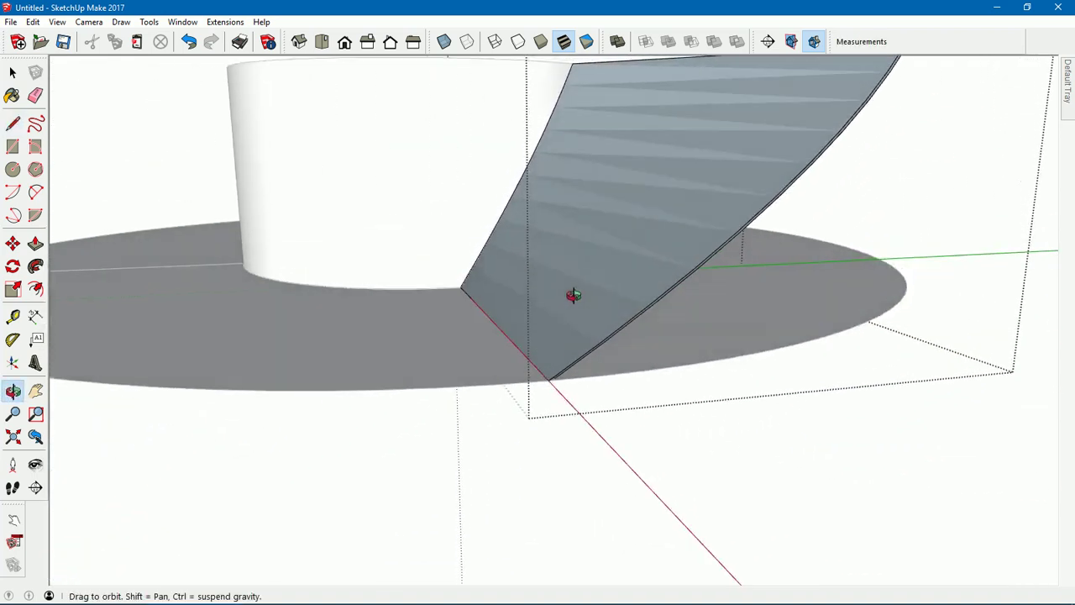
pyautogui.scroll(2, 561, 370)
pyautogui.scroll(2, 561, 369)
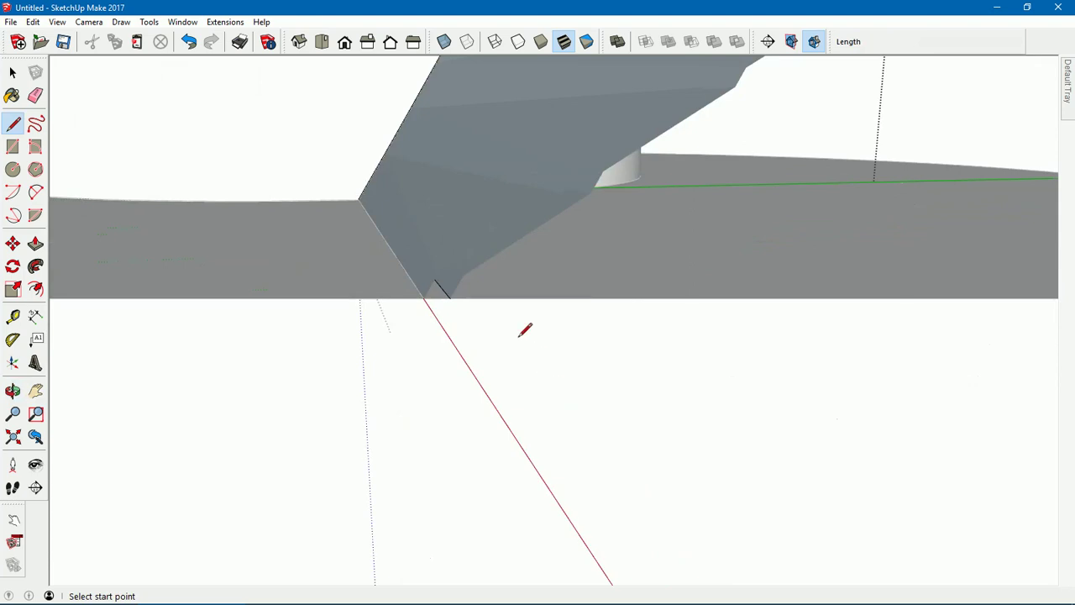
pyautogui.scroll(2, 525, 330)
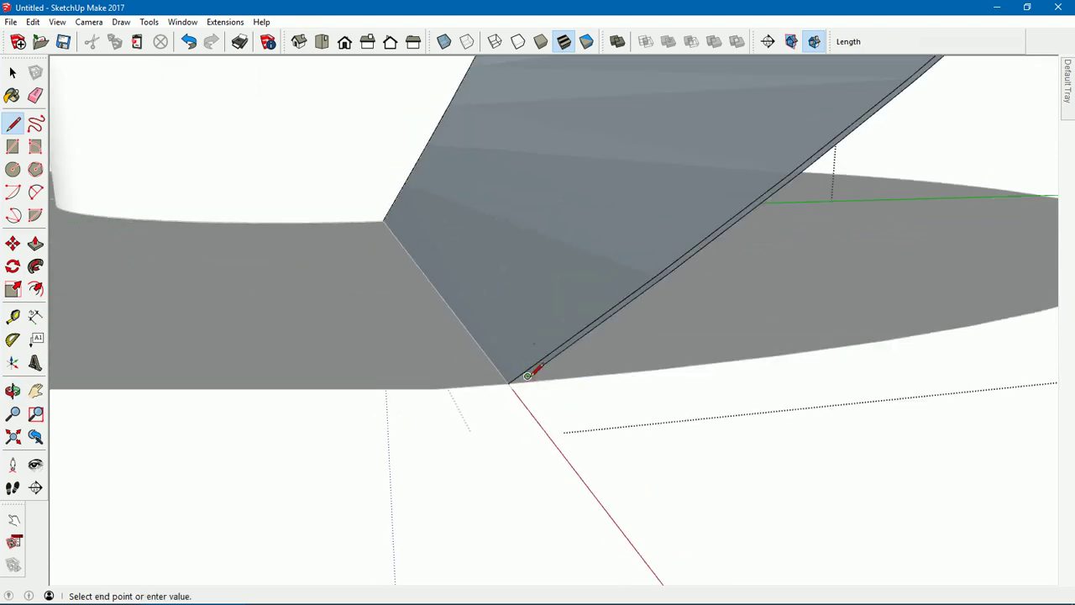
pyautogui.click(504, 378)
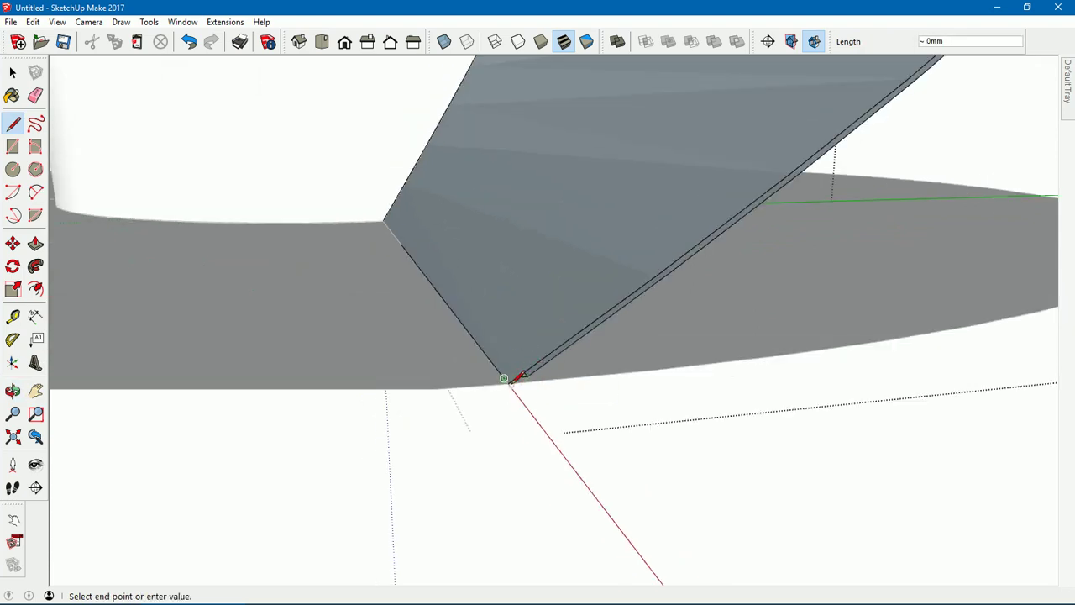
pyautogui.hotkey('ctrl', 'z')
pyautogui.click(527, 375)
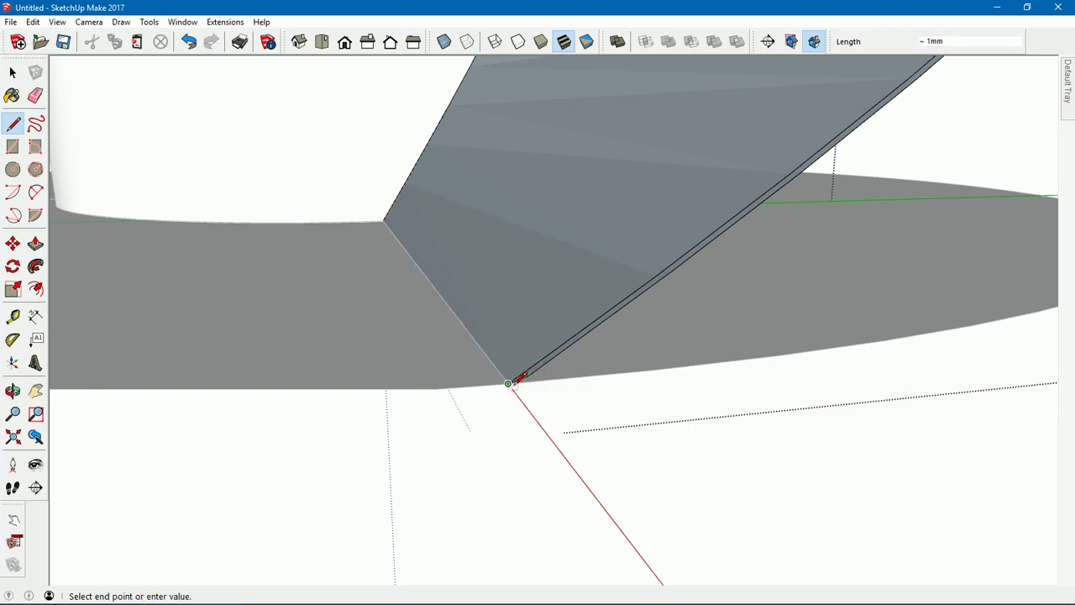
# - Add a short line from the edge endpoint to close the gap
pyautogui.moveTo(383, 311); pyautogui.dragTo(372, 140, button='middle')
pyautogui.click(395, 244)
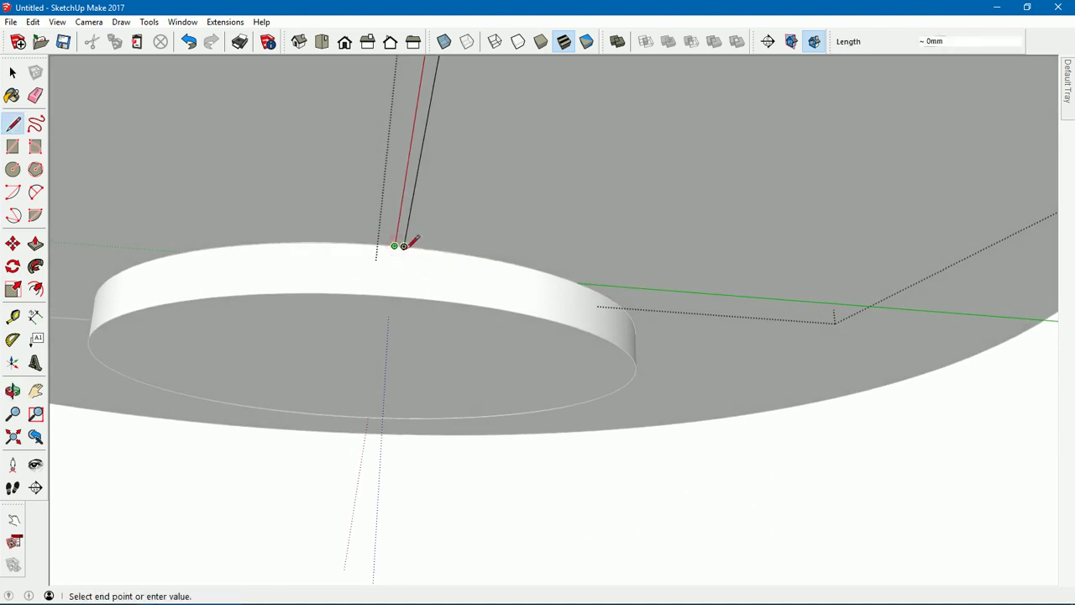
pyautogui.click(404, 246)
pyautogui.moveTo(408, 220)
pyautogui.mouseDown(button='middle')
pyautogui.moveTo(428, 162)
pyautogui.moveTo(433, 256)
pyautogui.mouseUp(button='middle')
pyautogui.press('space')
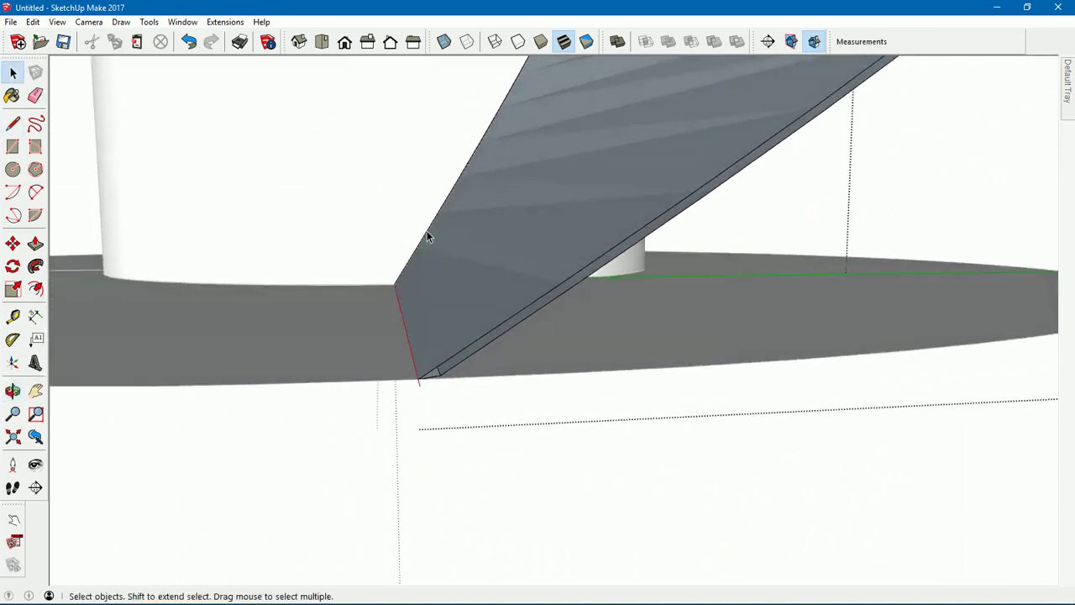
# - With the Line tool, reposition around the cylinder and wedge and start a line on the fan's top edge
pyautogui.press('l')
pyautogui.moveTo(439, 353); pyautogui.dragTo(528, 361, button='middle')
pyautogui.moveTo(456, 343); pyautogui.dragTo(454, 346, button='middle')
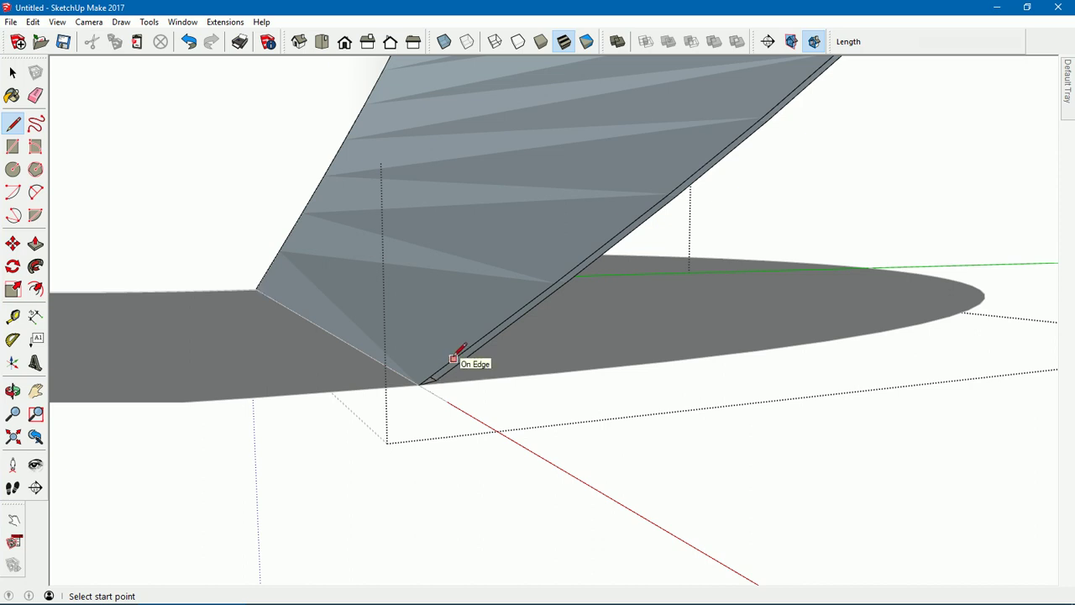
pyautogui.moveTo(468, 367)
pyautogui.mouseDown(button='middle')
pyautogui.moveTo(650, 375)
pyautogui.moveTo(184, 250)
pyautogui.moveTo(643, 341)
pyautogui.moveTo(616, 384)
pyautogui.moveTo(513, 422)
pyautogui.moveTo(468, 470)
pyautogui.moveTo(508, 460)
pyautogui.mouseUp(button='middle')
pyautogui.moveTo(540, 418)
pyautogui.mouseDown(button='middle')
pyautogui.moveTo(549, 428)
pyautogui.moveTo(533, 439)
pyautogui.mouseUp(button='middle')
pyautogui.scroll(3, 731, 371)
pyautogui.moveTo(739, 369)
pyautogui.mouseDown(button='middle')
pyautogui.moveTo(698, 344)
pyautogui.moveTo(667, 341)
pyautogui.moveTo(636, 306)
pyautogui.mouseUp(button='middle')
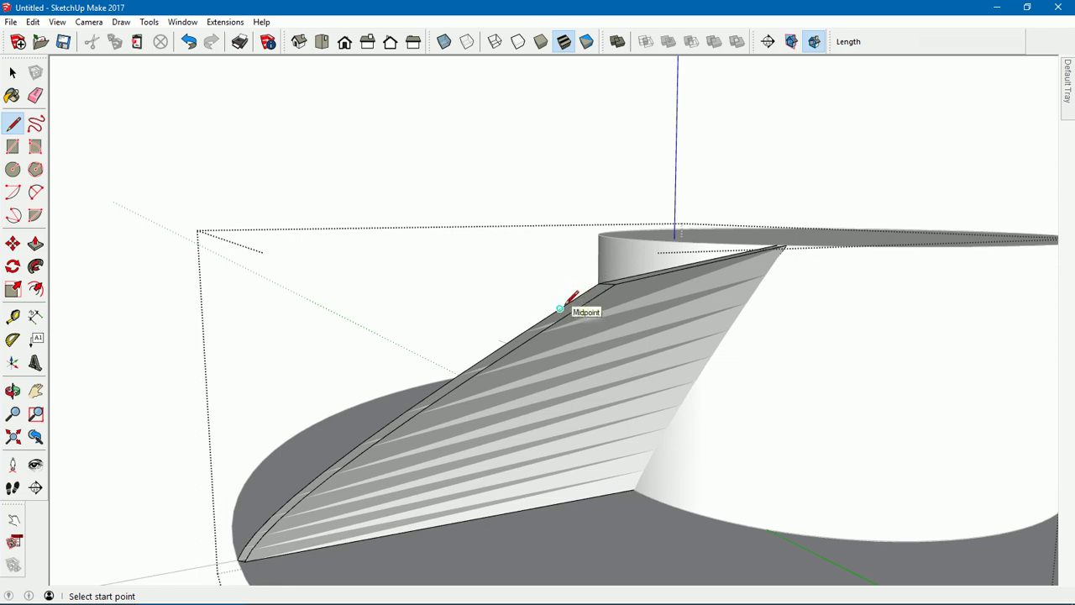
pyautogui.click(523, 332)
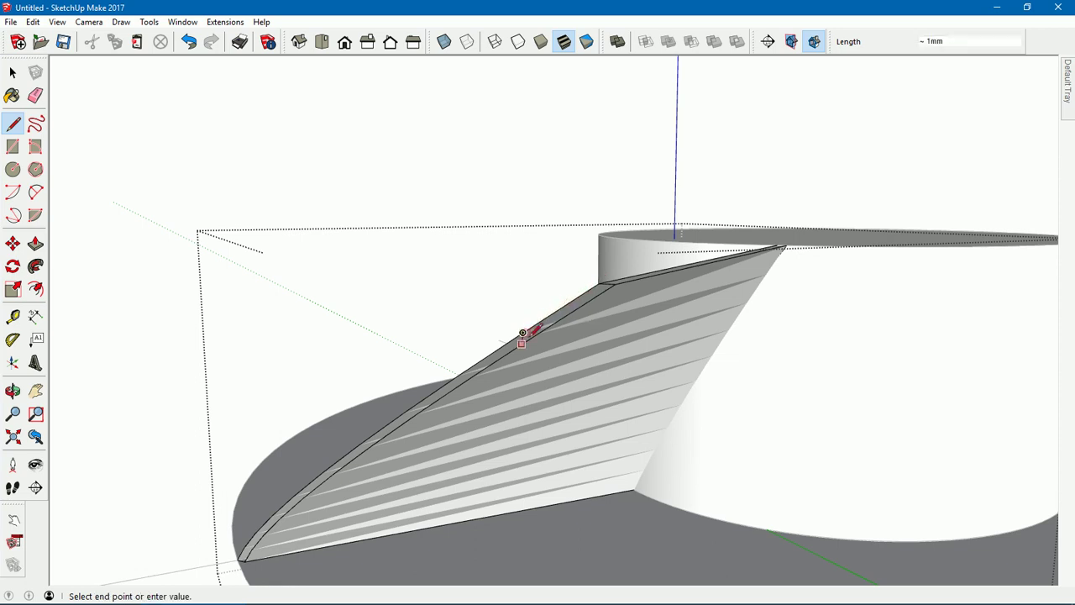
# - Draw a series of short segments down the fan's top edge toward the lower end
pyautogui.click(538, 333)
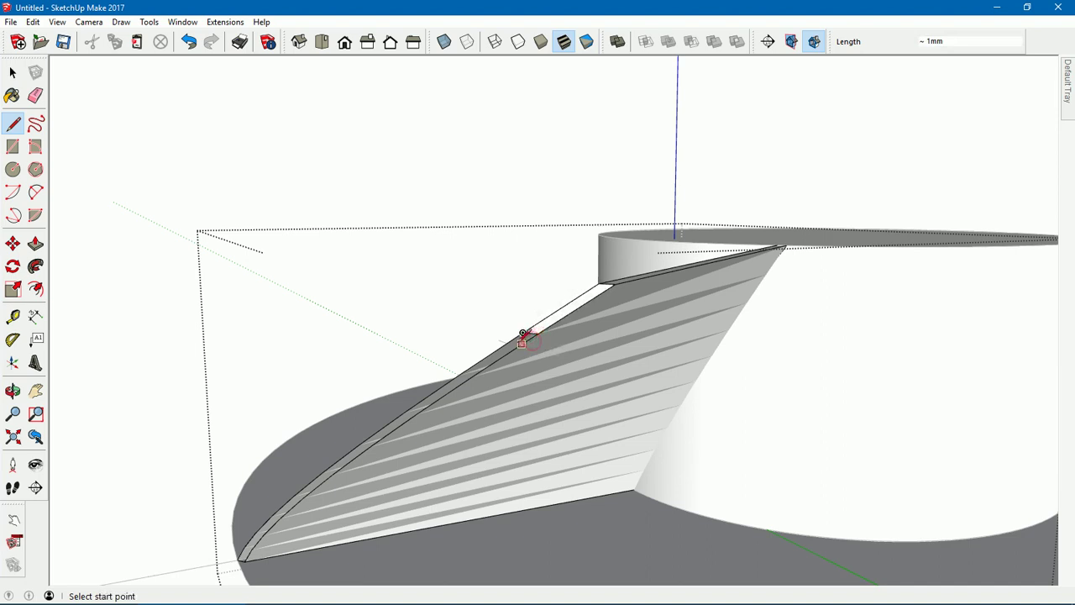
pyautogui.click(457, 375)
pyautogui.click(454, 380)
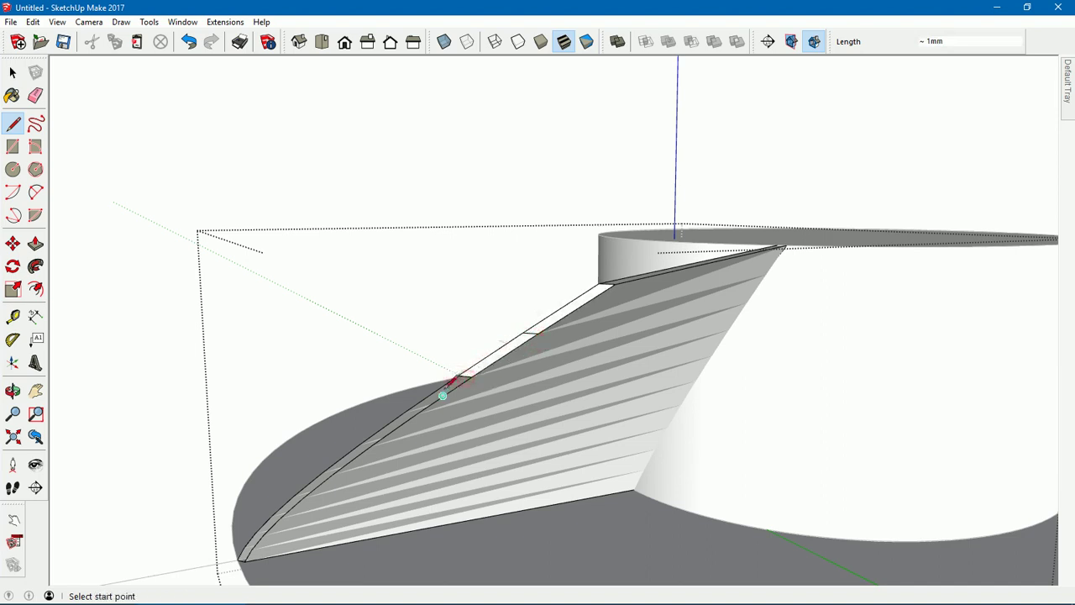
pyautogui.click(413, 406)
pyautogui.click(391, 421)
pyautogui.click(359, 444)
pyautogui.click(369, 445)
pyautogui.click(333, 473)
pyautogui.click(341, 463)
pyautogui.click(293, 492)
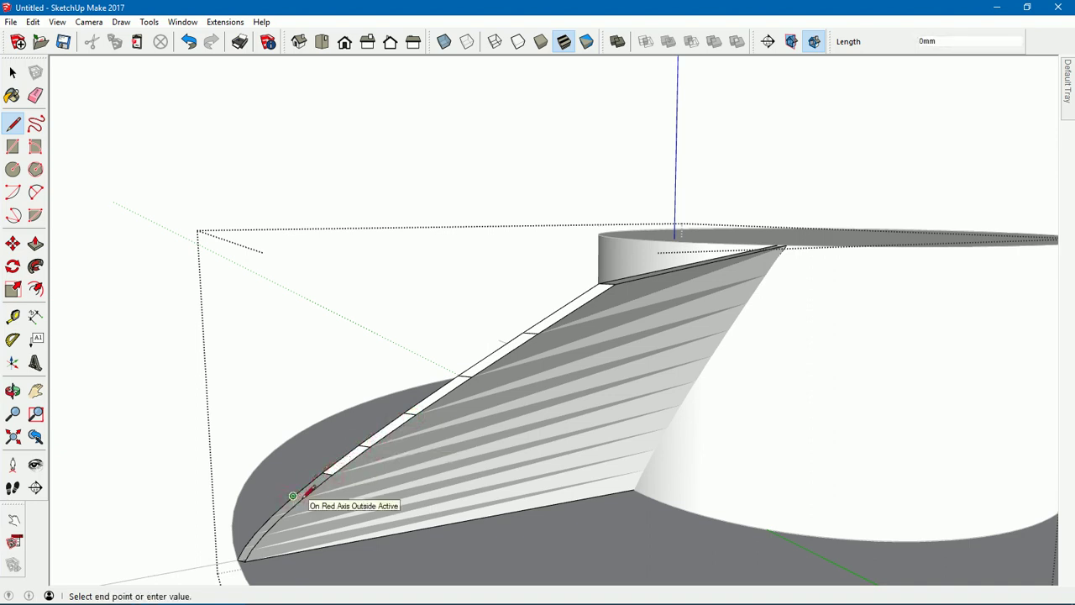
pyautogui.click(302, 497)
pyautogui.moveTo(365, 469); pyautogui.dragTo(524, 334, button='middle')
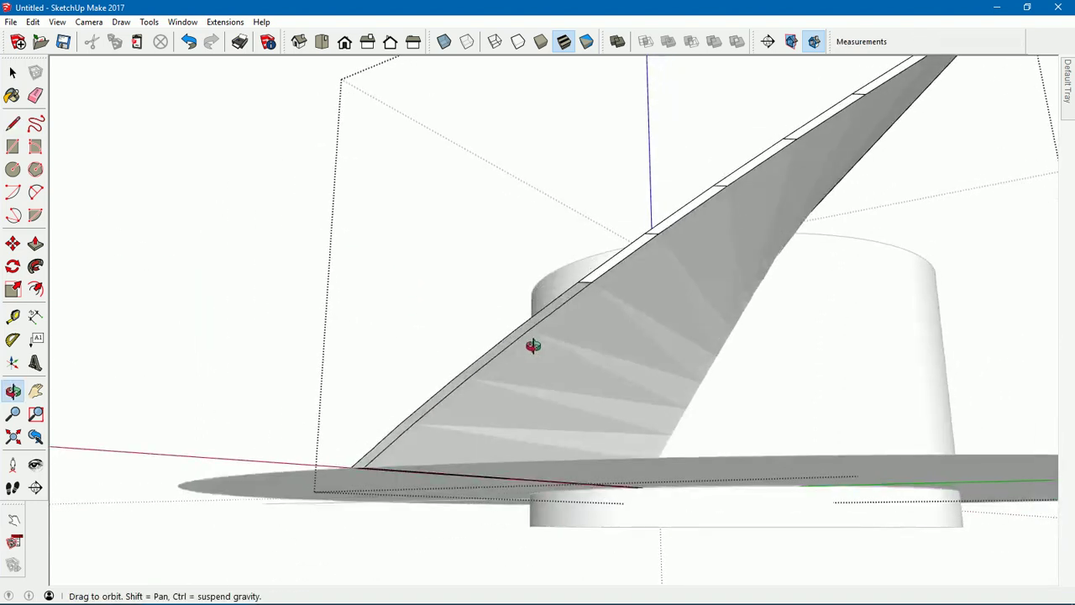
# - From a lower angle, add more short edge segments along the thread strip
pyautogui.click(540, 312)
pyautogui.click(538, 309)
pyautogui.click(520, 325)
pyautogui.click(514, 332)
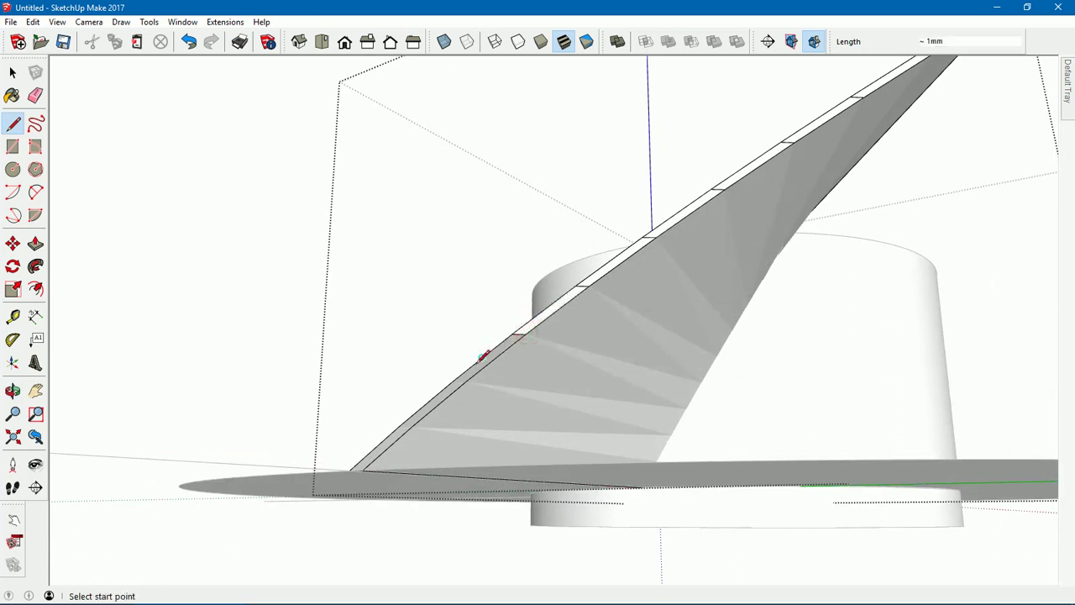
pyautogui.click(458, 375)
pyautogui.click(400, 426)
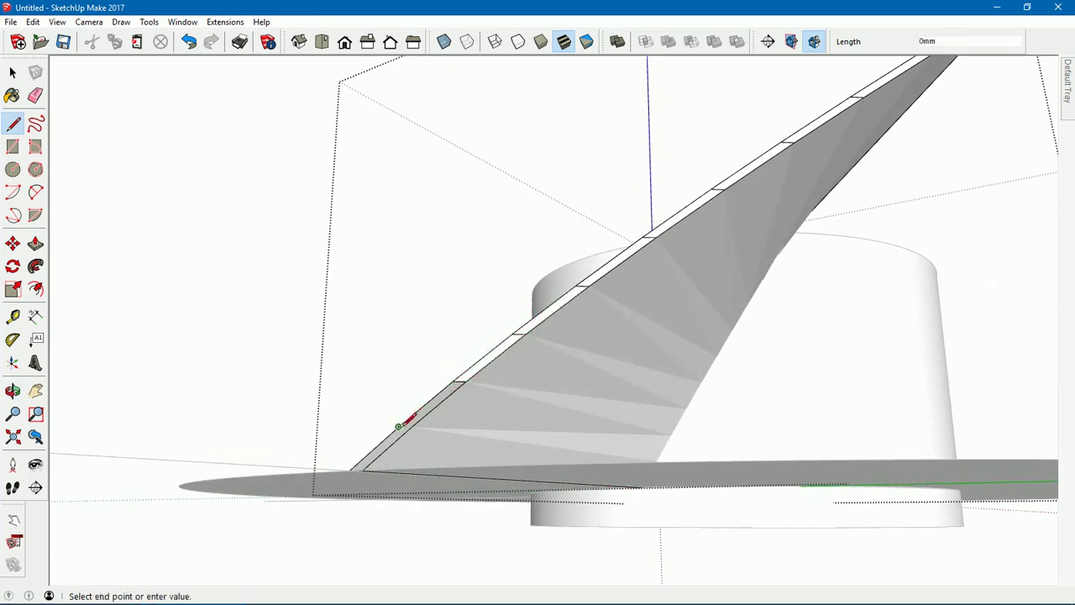
pyautogui.moveTo(411, 425)
pyautogui.mouseDown(button='middle')
pyautogui.moveTo(547, 495)
pyautogui.moveTo(477, 450)
pyautogui.moveTo(512, 420)
pyautogui.moveTo(513, 384)
pyautogui.mouseUp(button='middle')
pyautogui.moveTo(480, 340)
pyautogui.mouseDown(button='middle')
pyautogui.moveTo(487, 324)
pyautogui.moveTo(489, 347)
pyautogui.mouseUp(button='middle')
# - Erase the cross-edges along the strip, then return to Select
pyautogui.press('e')
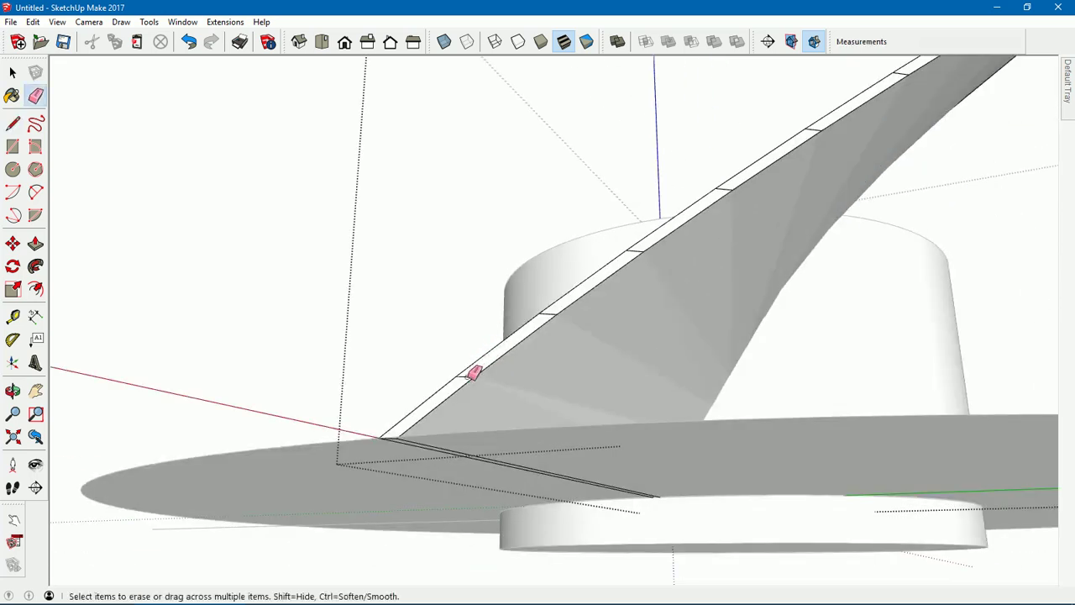
pyautogui.click(471, 375)
pyautogui.click(551, 314)
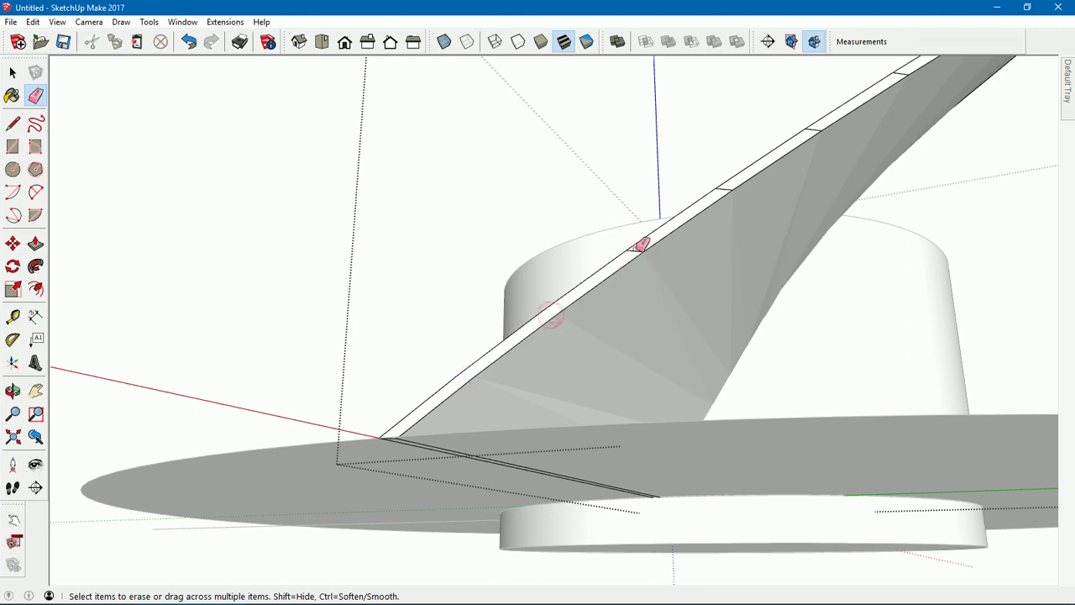
pyautogui.click(721, 189)
pyautogui.moveTo(859, 112)
pyautogui.mouseDown(button='middle')
pyautogui.moveTo(815, 130)
pyautogui.moveTo(556, 408)
pyautogui.mouseUp(button='middle')
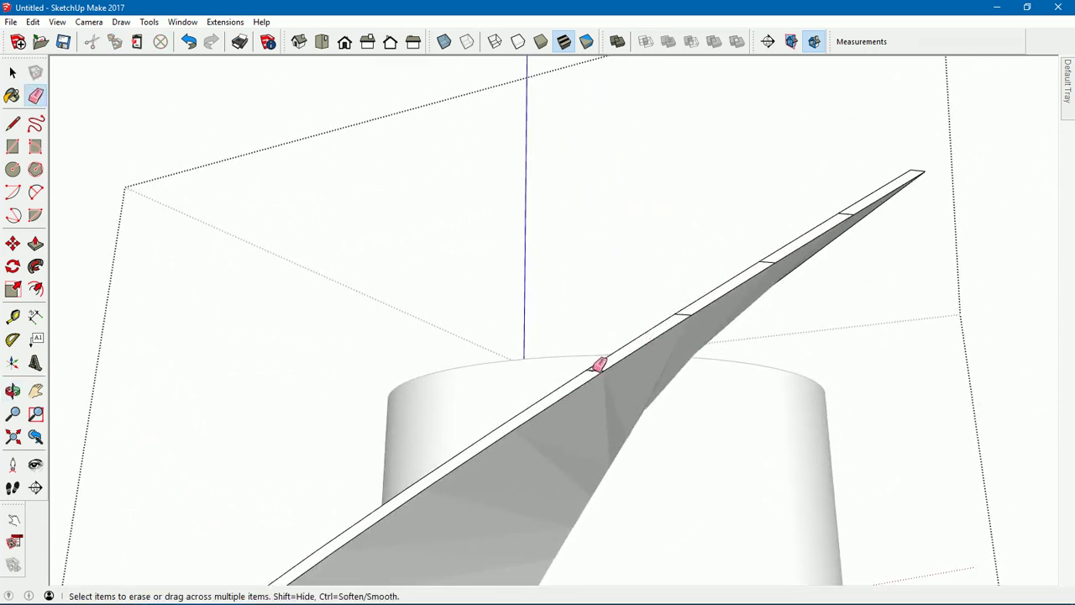
pyautogui.moveTo(597, 367); pyautogui.dragTo(849, 211)
pyautogui.moveTo(852, 210)
pyautogui.mouseDown(button='middle')
pyautogui.moveTo(678, 403)
pyautogui.moveTo(701, 377)
pyautogui.mouseUp(button='middle')
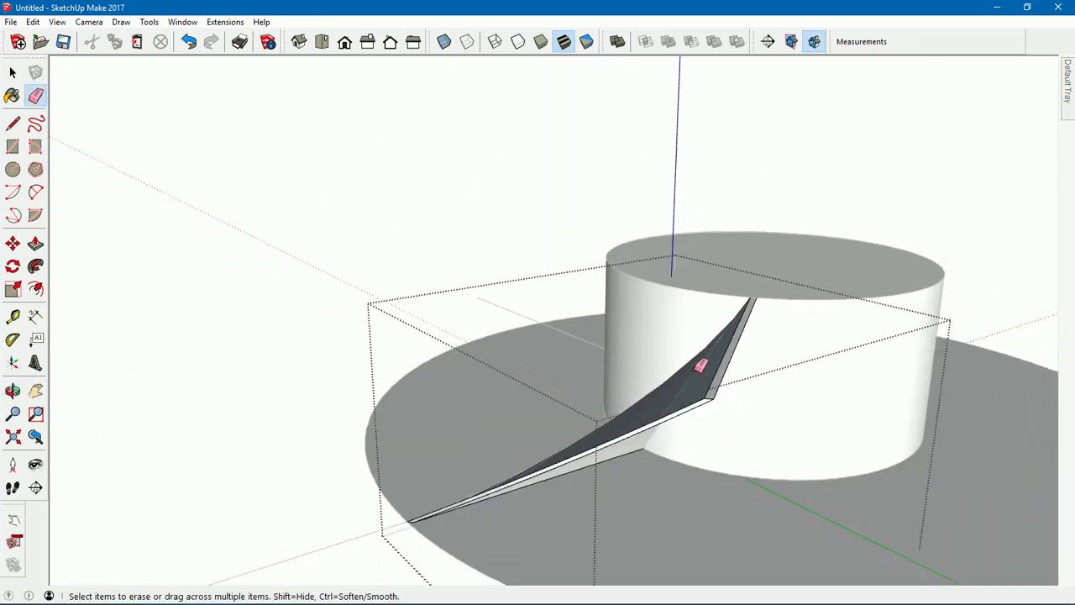
pyautogui.press('space')
pyautogui.moveTo(275, 365)
pyautogui.mouseDown(button='middle')
pyautogui.moveTo(377, 319)
pyautogui.moveTo(199, 445)
pyautogui.moveTo(321, 347)
pyautogui.moveTo(412, 425)
pyautogui.moveTo(866, 398)
pyautogui.moveTo(821, 398)
pyautogui.moveTo(726, 351)
pyautogui.moveTo(696, 372)
pyautogui.moveTo(605, 386)
pyautogui.mouseUp(button='middle')
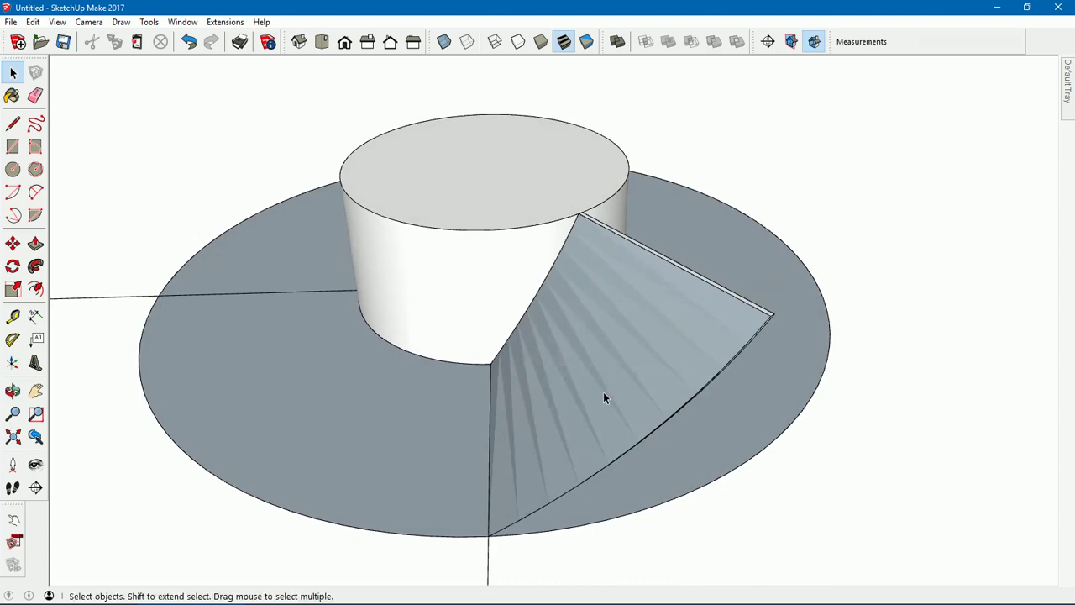
# - Paint the curved thread surface with the darkest swatch from the Colors materials
pyautogui.click(12, 96)
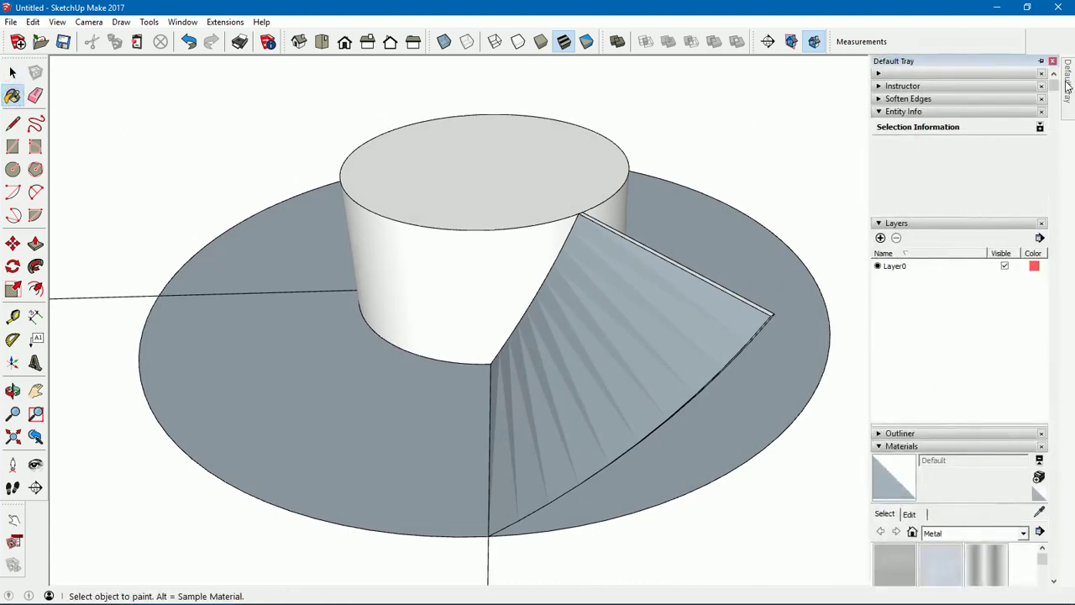
pyautogui.scroll(-3, 994, 287)
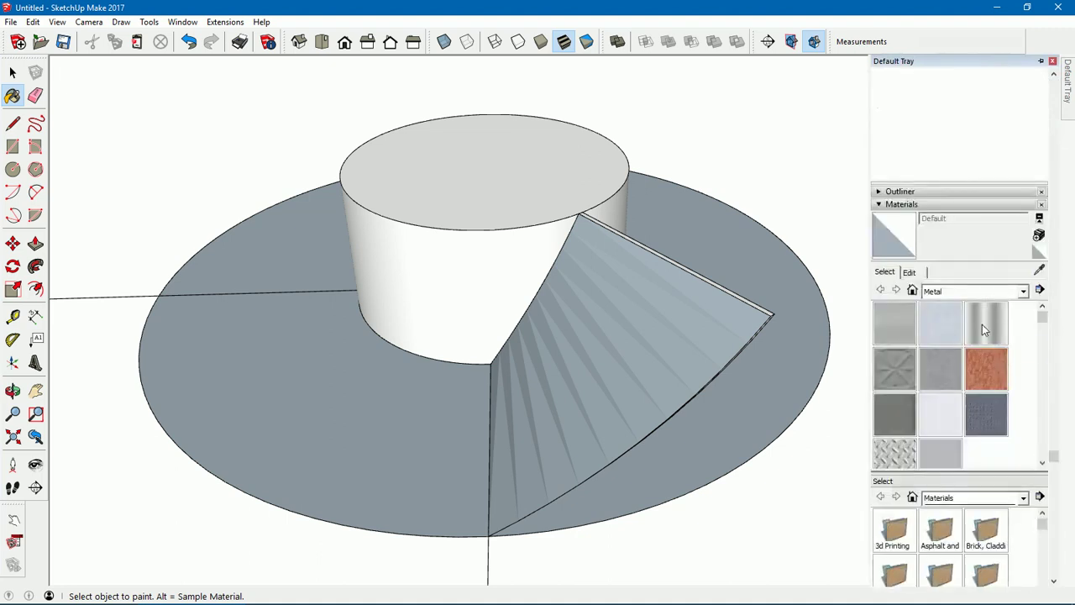
pyautogui.click(1024, 291)
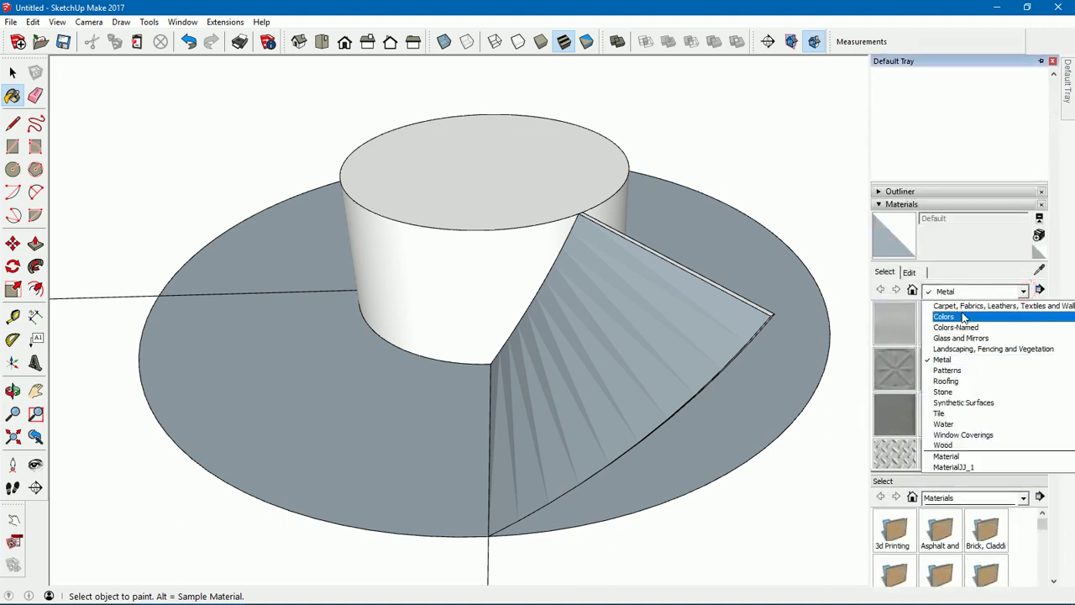
pyautogui.click(957, 314)
pyautogui.scroll(-5, 962, 365)
pyautogui.scroll(-5, 961, 372)
pyautogui.scroll(-5, 963, 380)
pyautogui.scroll(1, 963, 381)
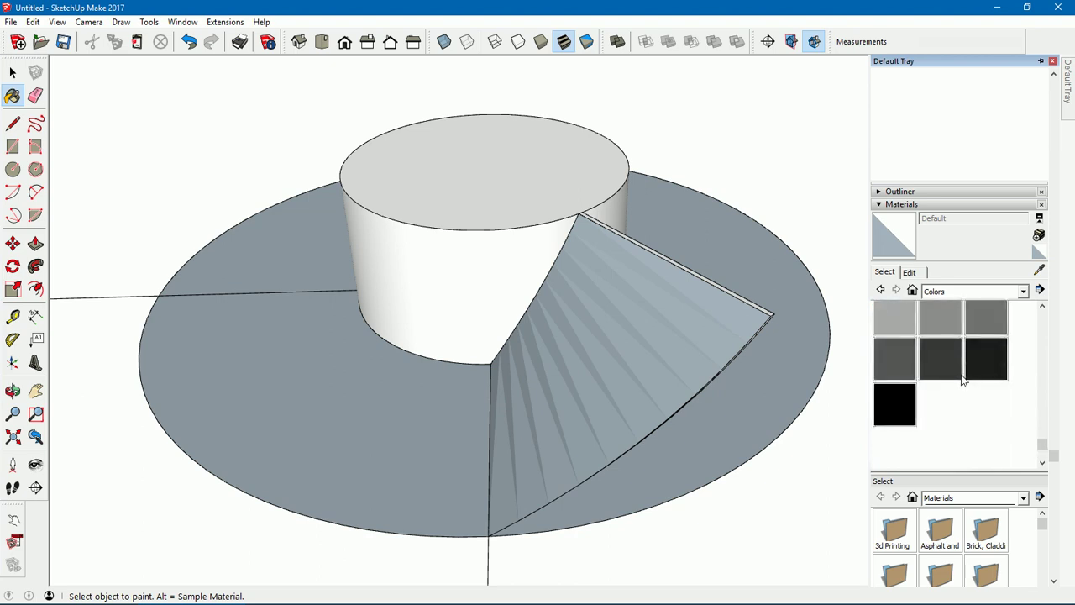
pyautogui.click(983, 355)
pyautogui.click(657, 321)
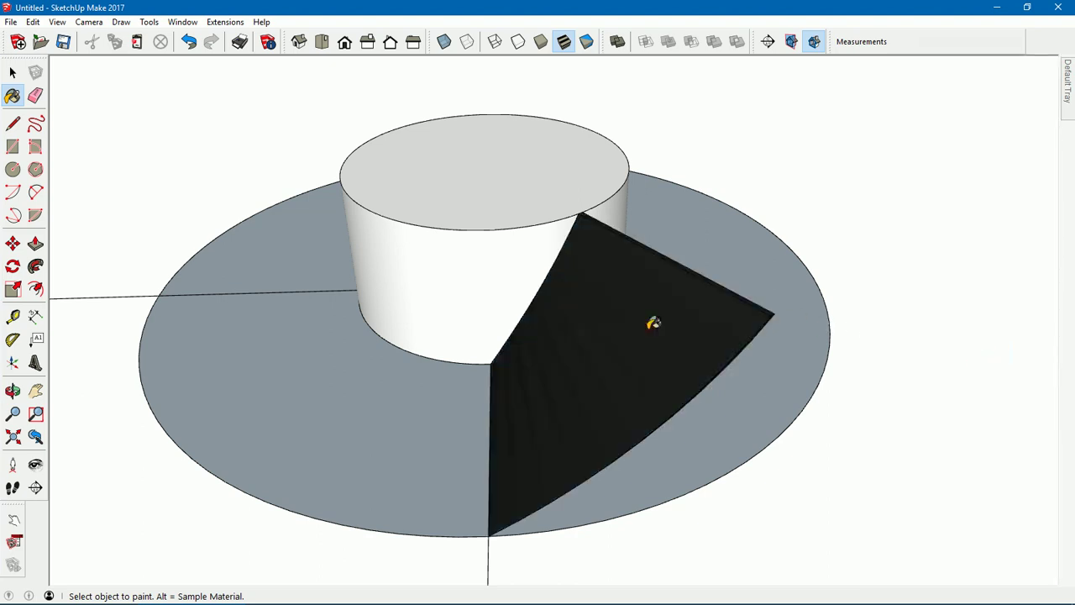
pyautogui.moveTo(751, 359)
pyautogui.mouseDown(button='middle')
pyautogui.moveTo(521, 331)
pyautogui.moveTo(493, 193)
pyautogui.moveTo(636, 127)
pyautogui.moveTo(678, 167)
pyautogui.moveTo(751, 201)
pyautogui.moveTo(785, 127)
pyautogui.moveTo(903, 319)
pyautogui.mouseUp(button='middle')
pyautogui.press('space')
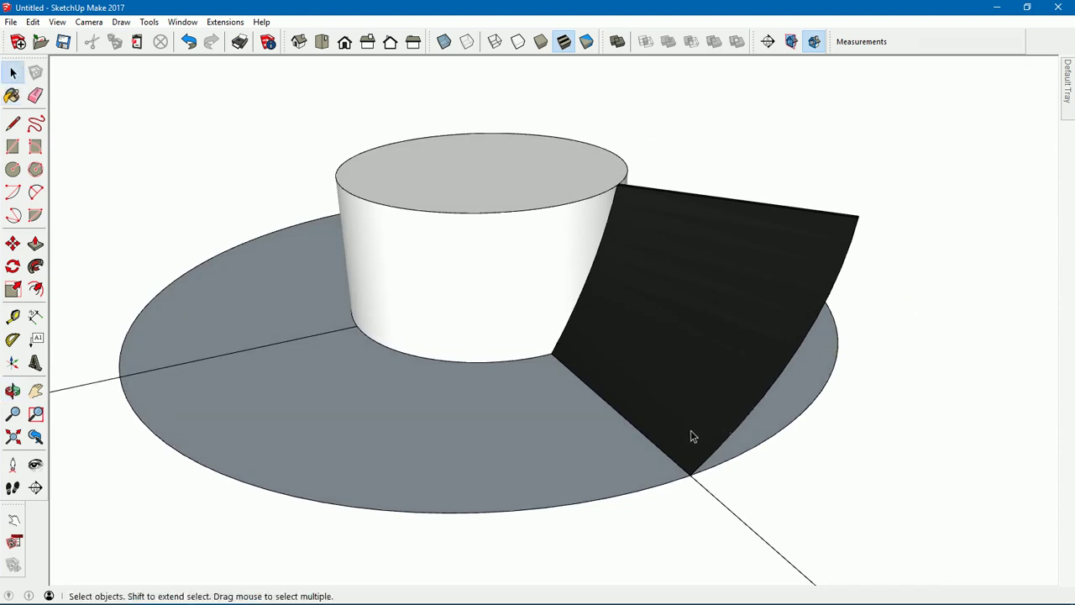
# - Unlock the disc group via its context menu
pyautogui.click(286, 281)
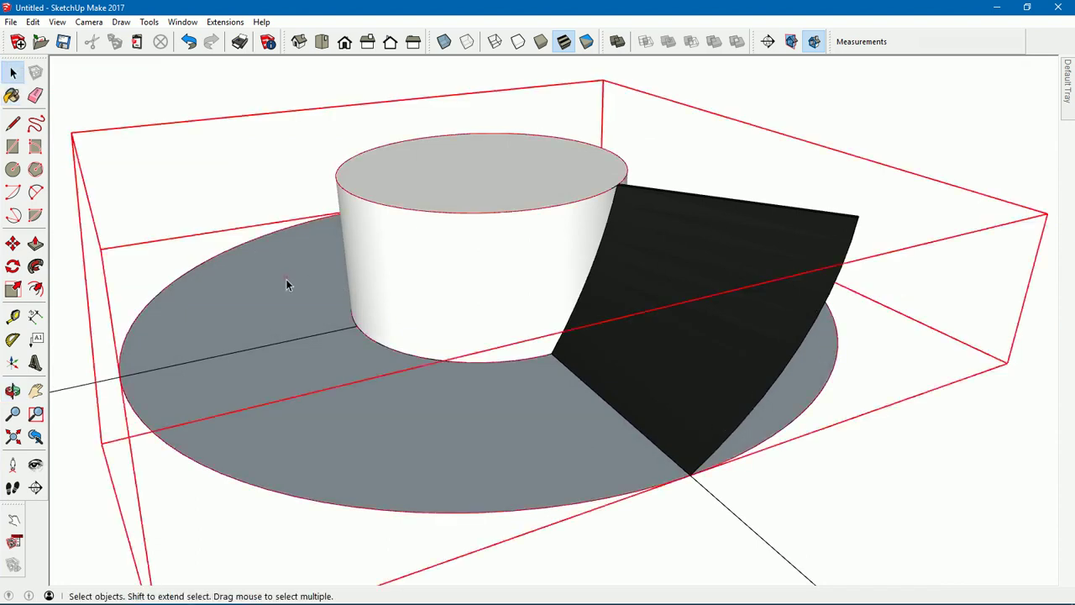
pyautogui.rightClick(287, 280)
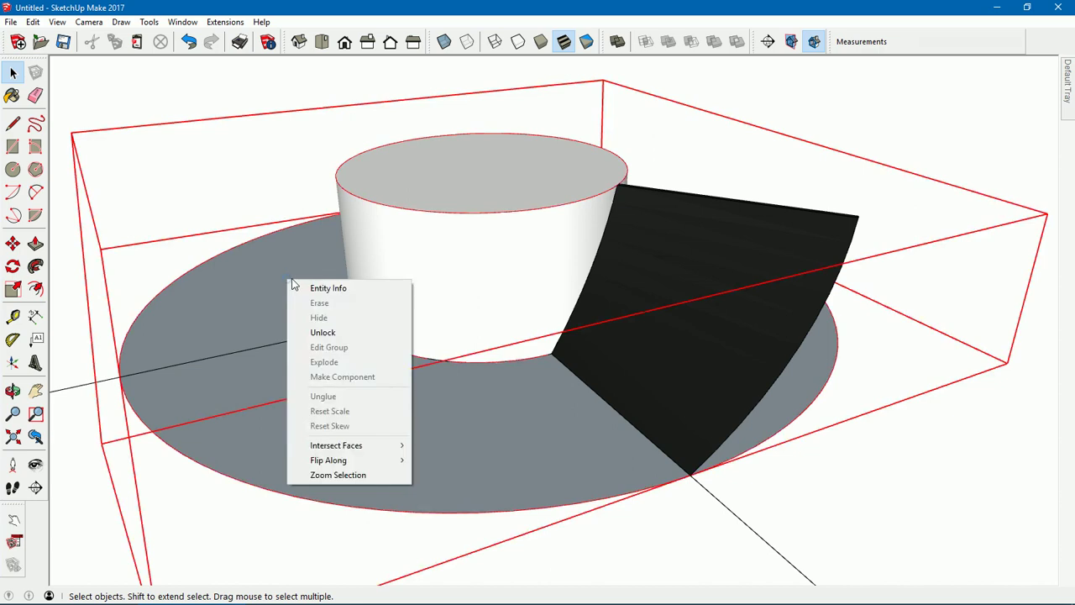
pyautogui.click(323, 332)
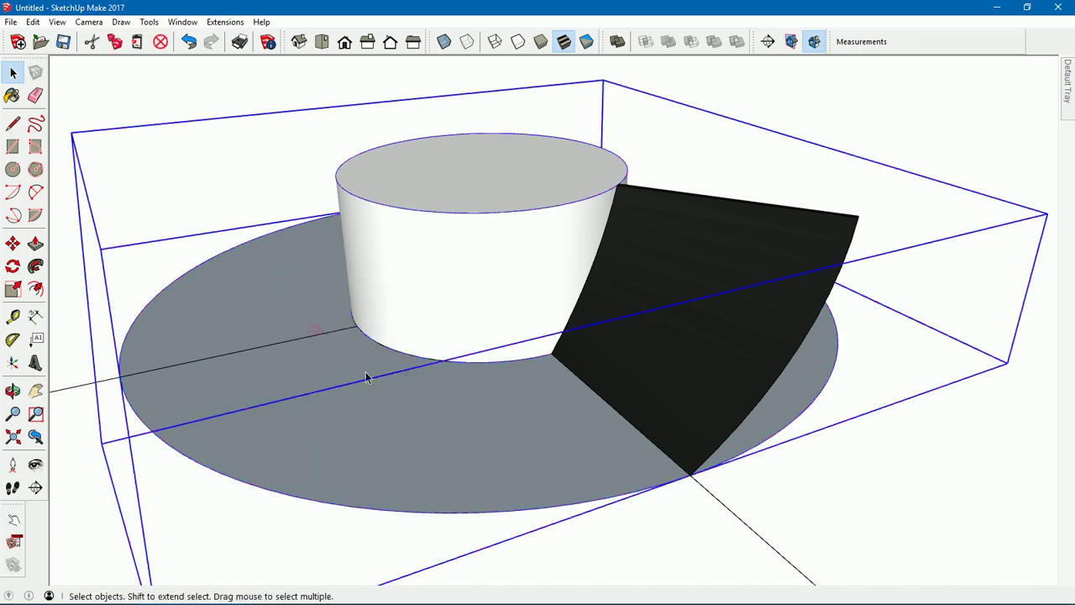
# - Inside the disc group, delete the solid base face and inspect the result
pyautogui.doubleClick(426, 259)
pyautogui.click(484, 423)
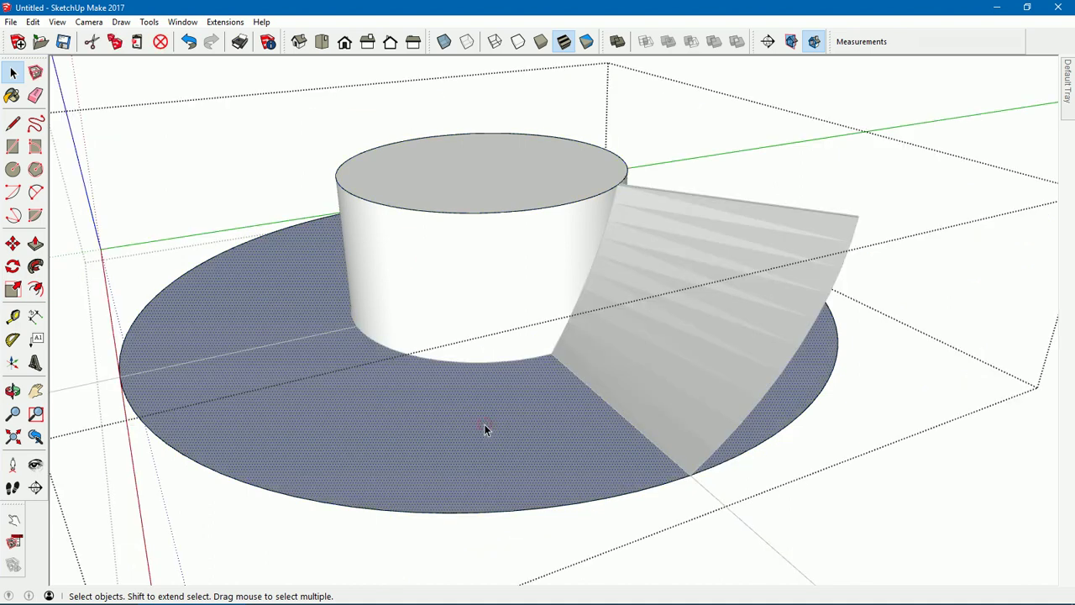
pyautogui.press('Delete')
pyautogui.moveTo(485, 430)
pyautogui.mouseDown(button='middle')
pyautogui.moveTo(508, 301)
pyautogui.moveTo(520, 353)
pyautogui.mouseUp(button='middle')
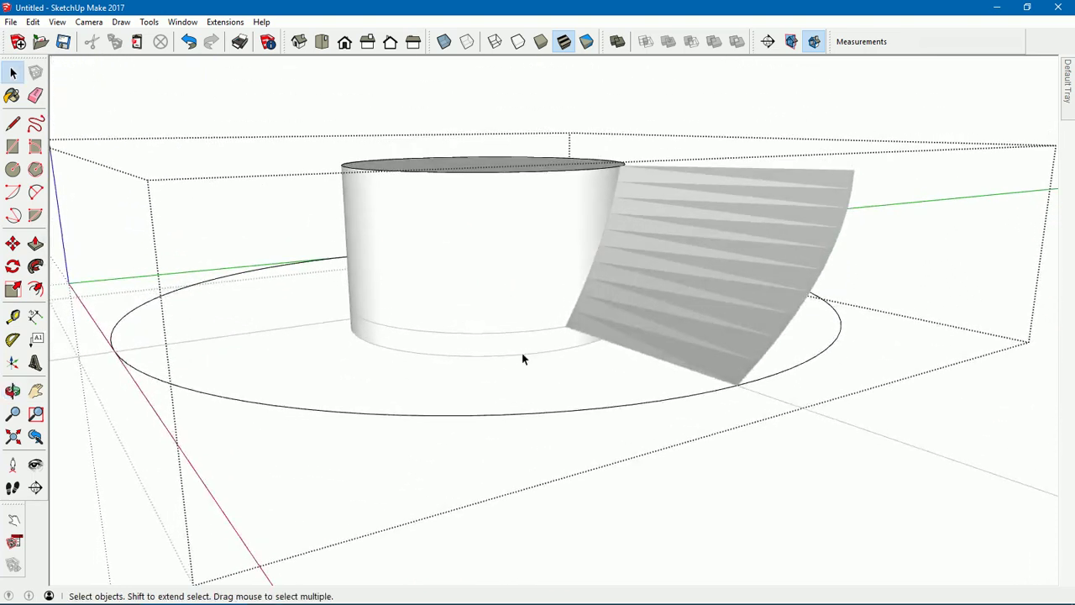
pyautogui.moveTo(526, 305)
pyautogui.mouseDown(button='middle')
pyautogui.moveTo(476, 168)
pyautogui.moveTo(509, 240)
pyautogui.moveTo(562, 308)
pyautogui.moveTo(545, 310)
pyautogui.moveTo(417, 130)
pyautogui.moveTo(183, 81)
pyautogui.moveTo(442, 140)
pyautogui.moveTo(435, 38)
pyautogui.moveTo(559, 160)
pyautogui.moveTo(523, 240)
pyautogui.moveTo(547, 216)
pyautogui.mouseUp(button='middle')
pyautogui.scroll(-3, 554, 194)
pyautogui.scroll(-2, 551, 170)
pyautogui.moveTo(552, 166); pyautogui.dragTo(479, 247, button='middle')
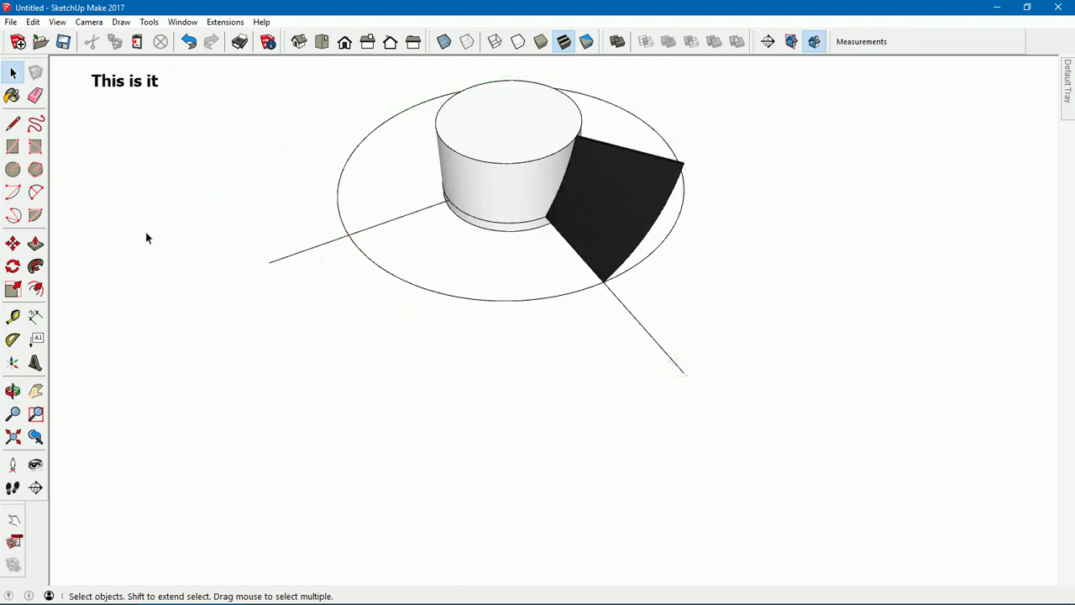
# - Add a text note below the model reading 'From here on, it's up to you.' and 'Enjoy'
pyautogui.click(38, 340)
pyautogui.click(281, 360)
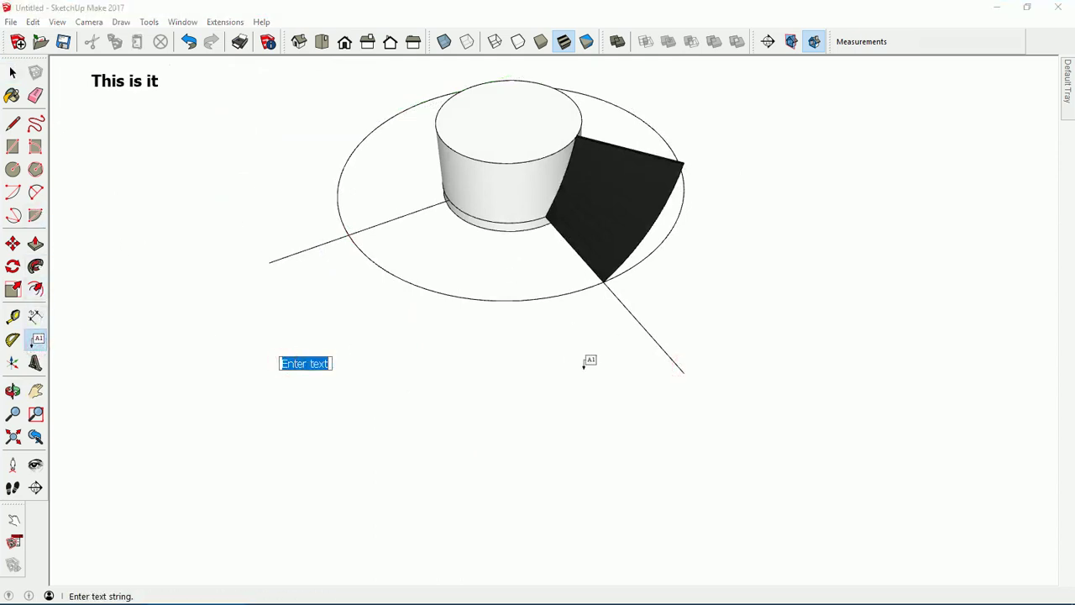
pyautogui.write("From here on, it's up to you.")
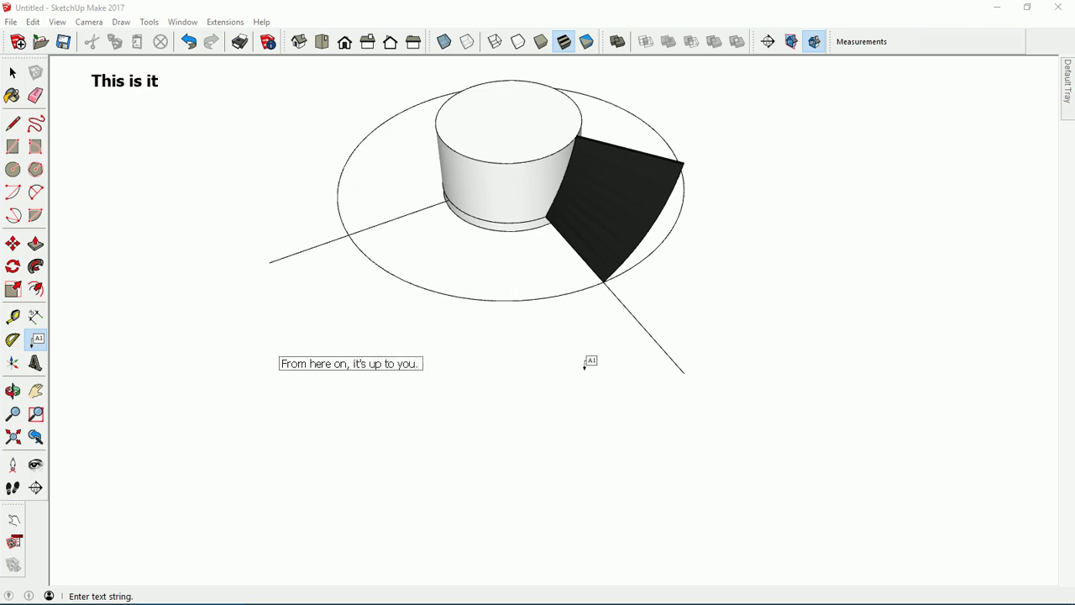
pyautogui.press('Return')
pyautogui.press('Return')
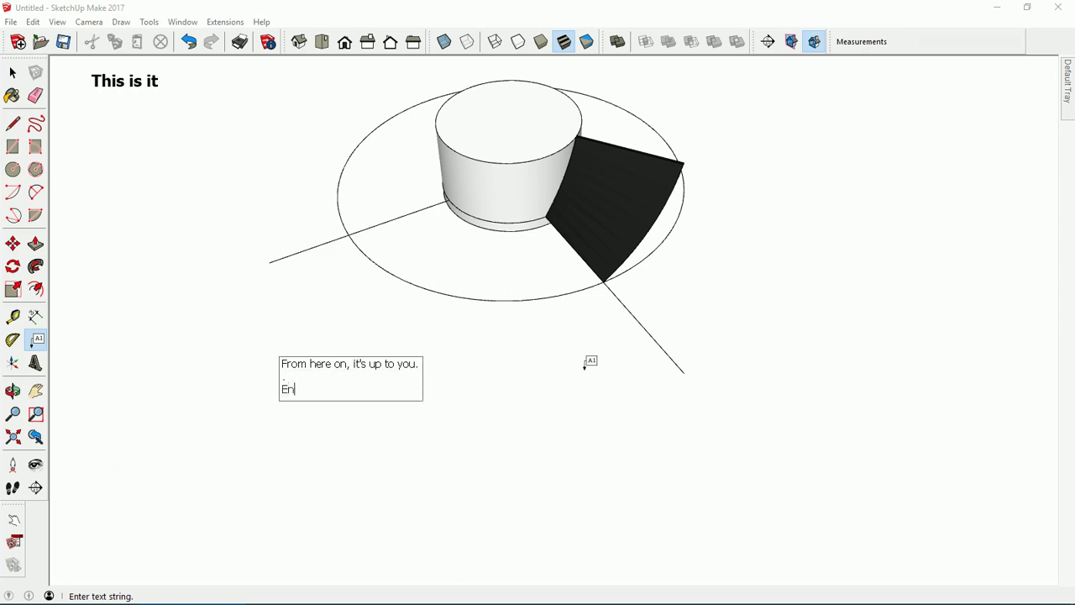
pyautogui.press('Return')
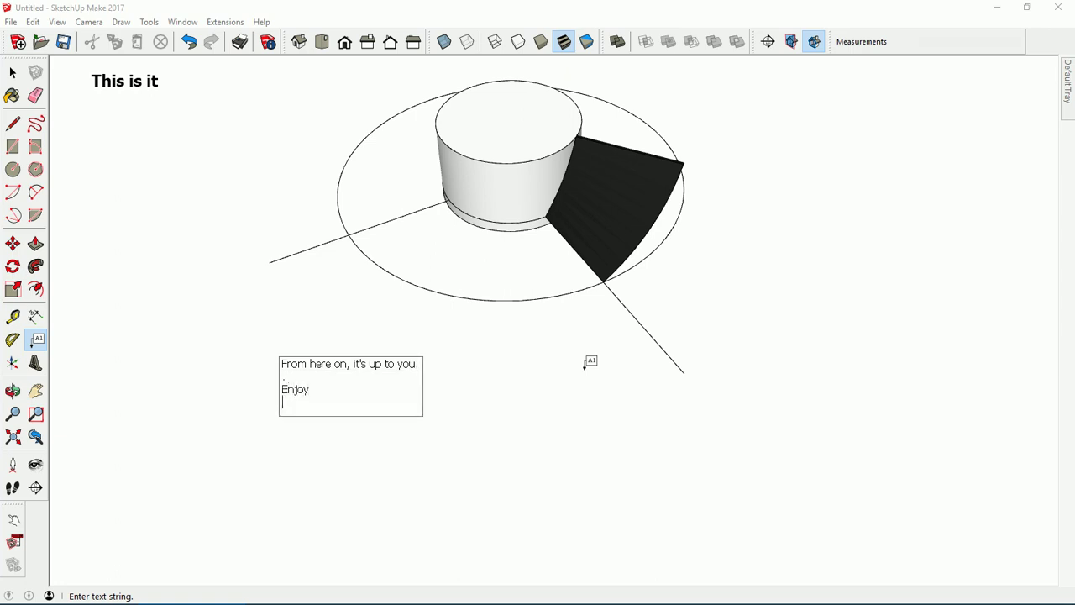